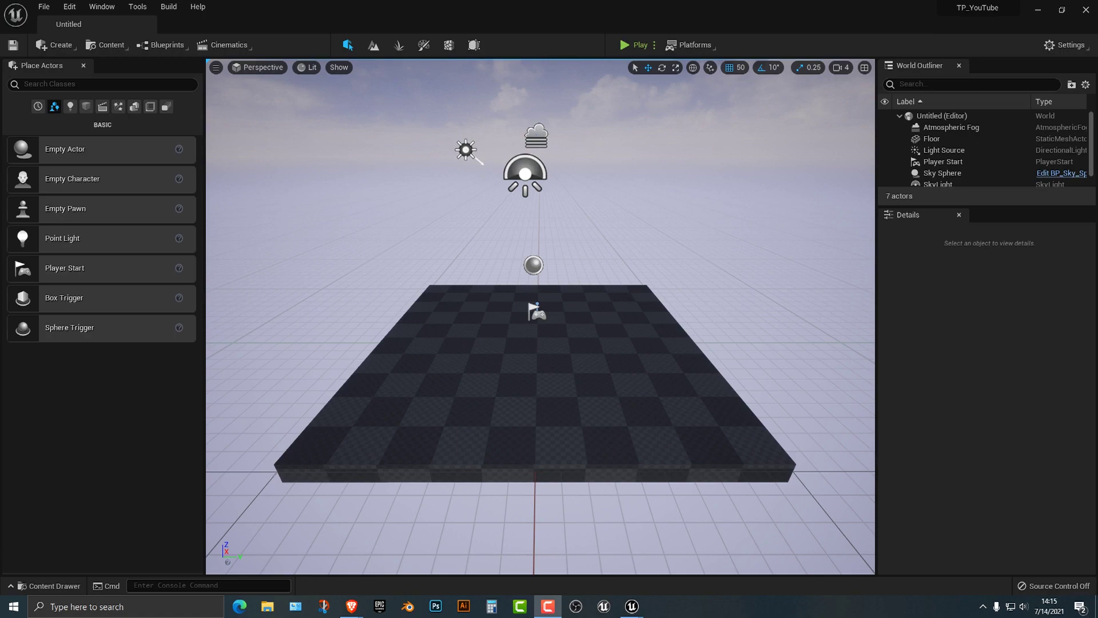
Step: Start a new landscape in Landscape mode and lower its location to Z 0
right_drag(541, 343, 535, 271)
key(w)
key(s)
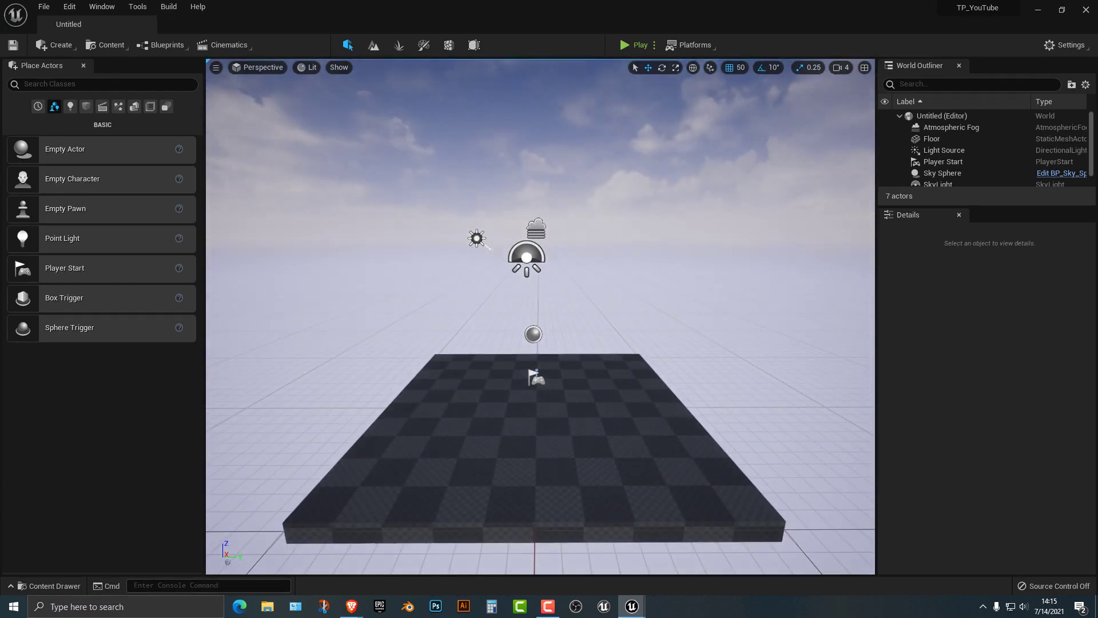
click(374, 46)
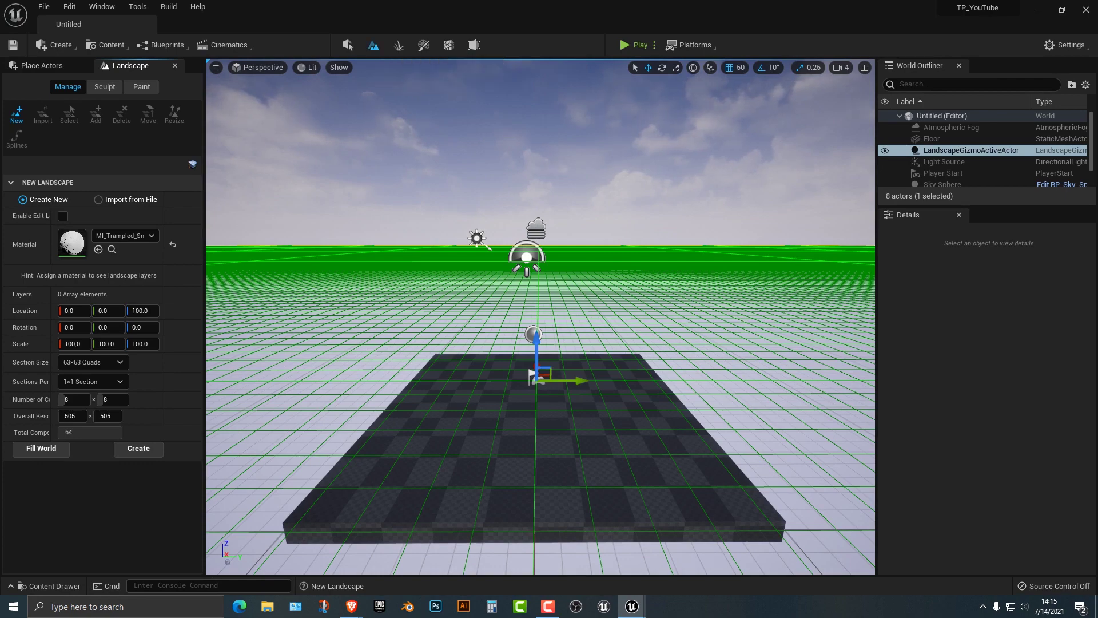
drag(536, 354, 536, 380)
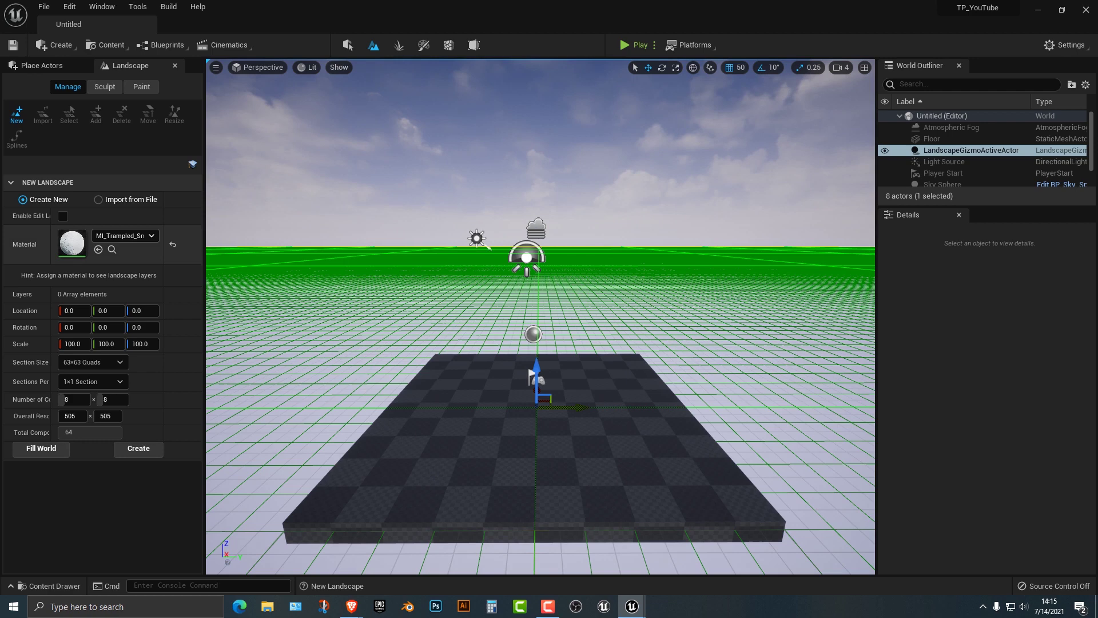
Step: Assign the MI_Mossy_Ground_tkrmbckr_8K material instance to the new landscape and create it
click(124, 235)
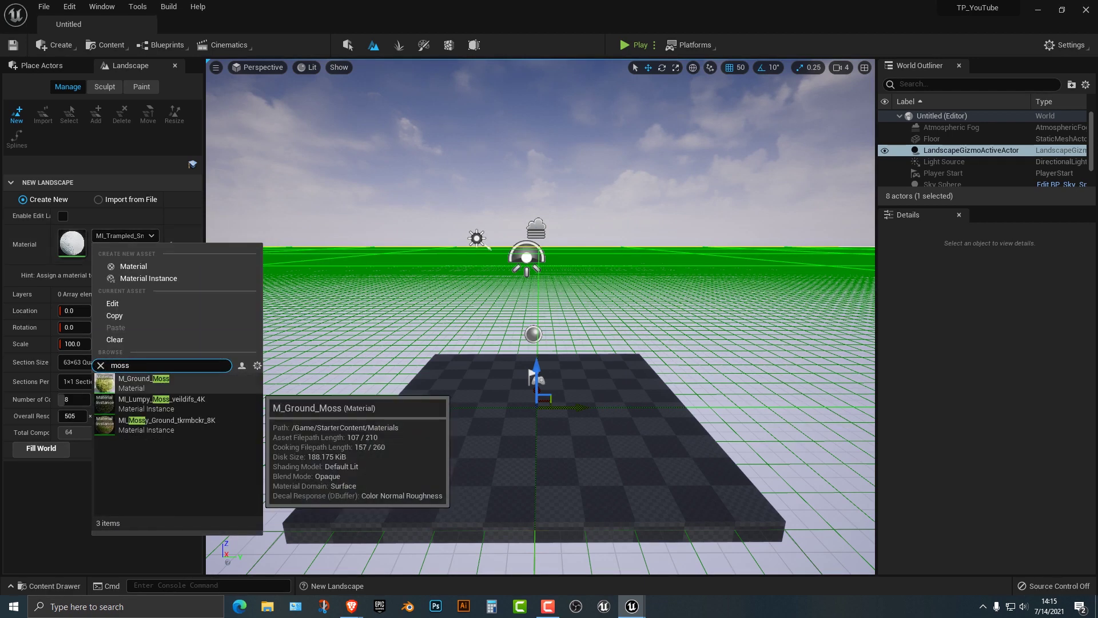
click(166, 424)
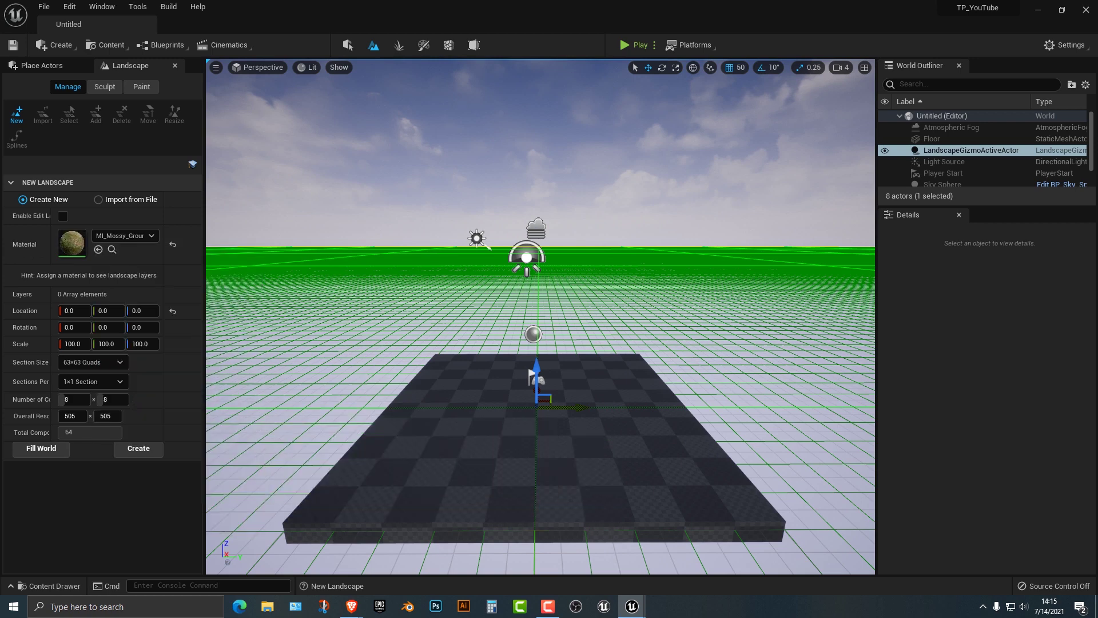
click(139, 448)
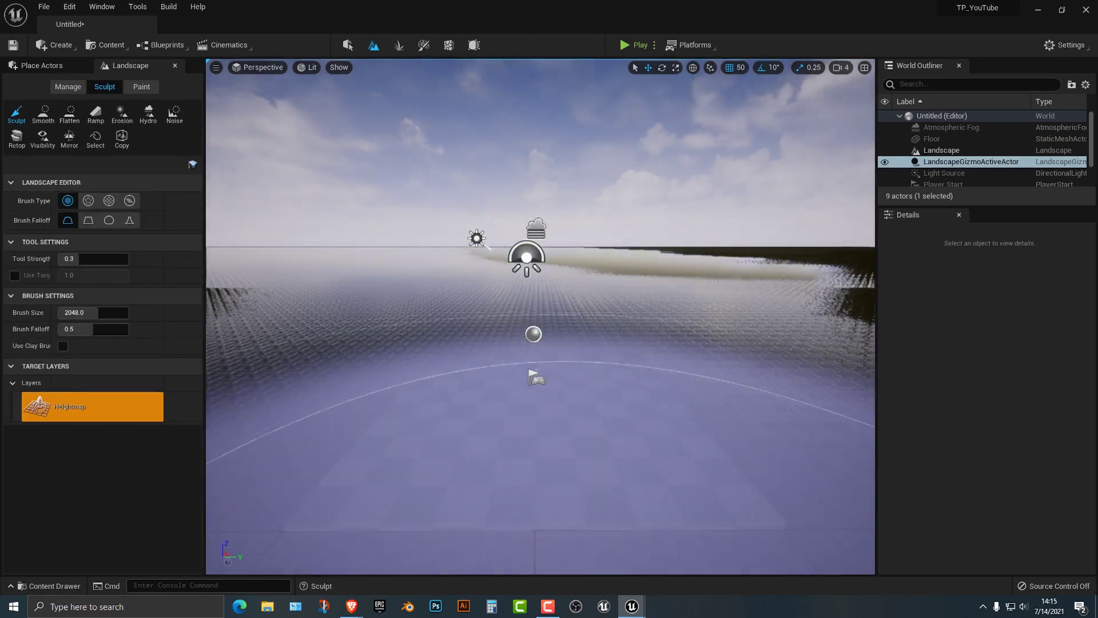
Step: Open the mossy ground material instance from the Megascans Surfaces folder Mossy_Ground_tkrmbckr
key(ctrl+space)
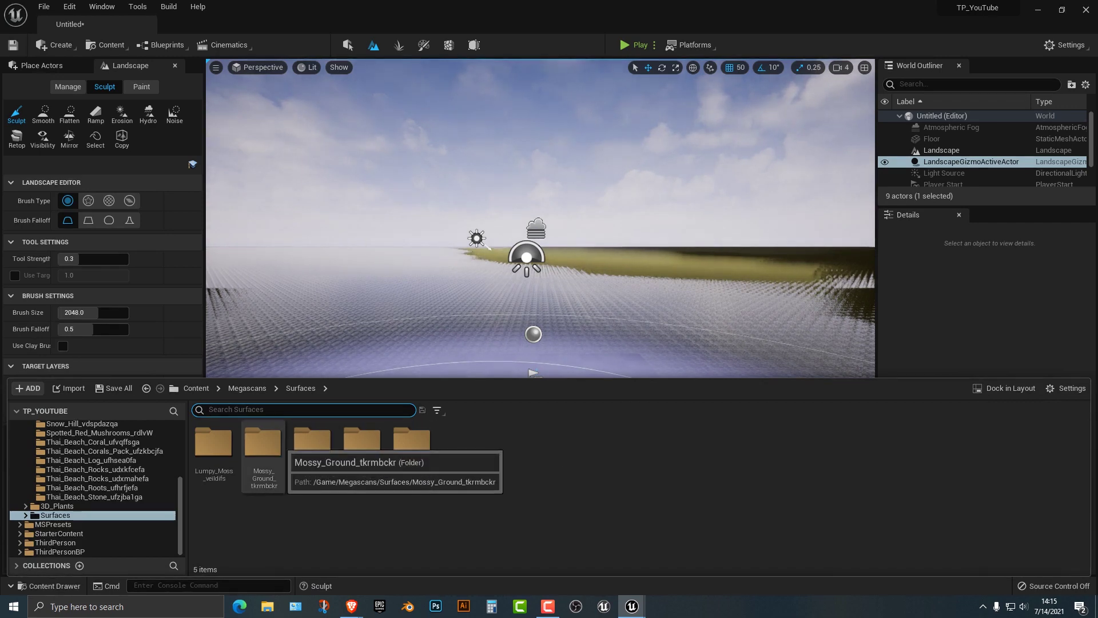
double_click(263, 443)
double_click(213, 446)
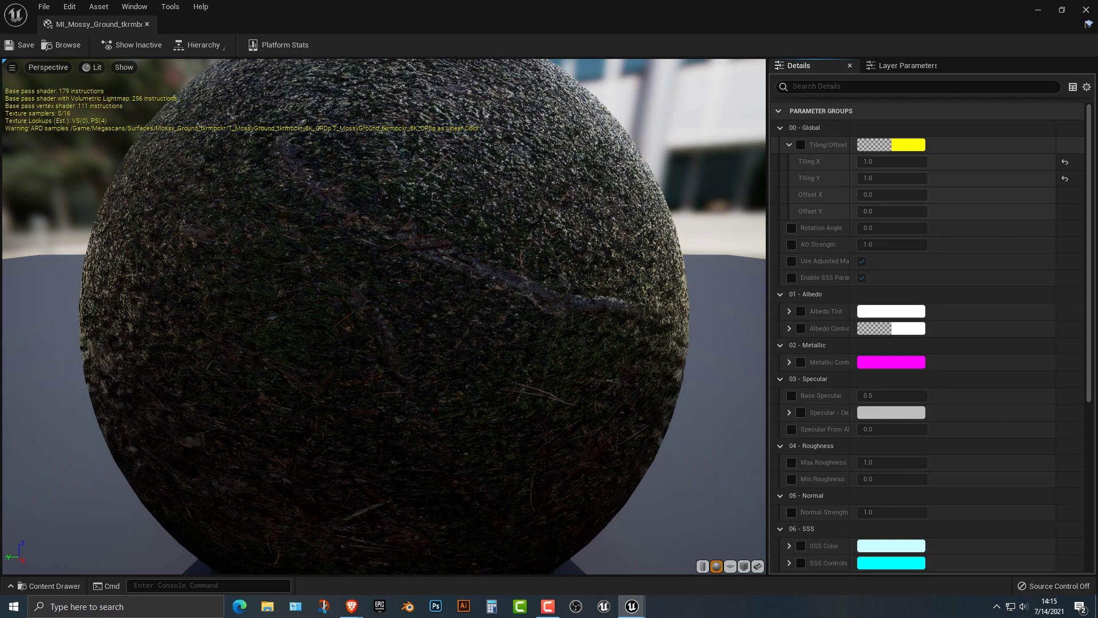
Step: Override the mossy ground material's Tiling/Offset, set Tiling X and Tiling Y to 0.2, and save it
click(801, 145)
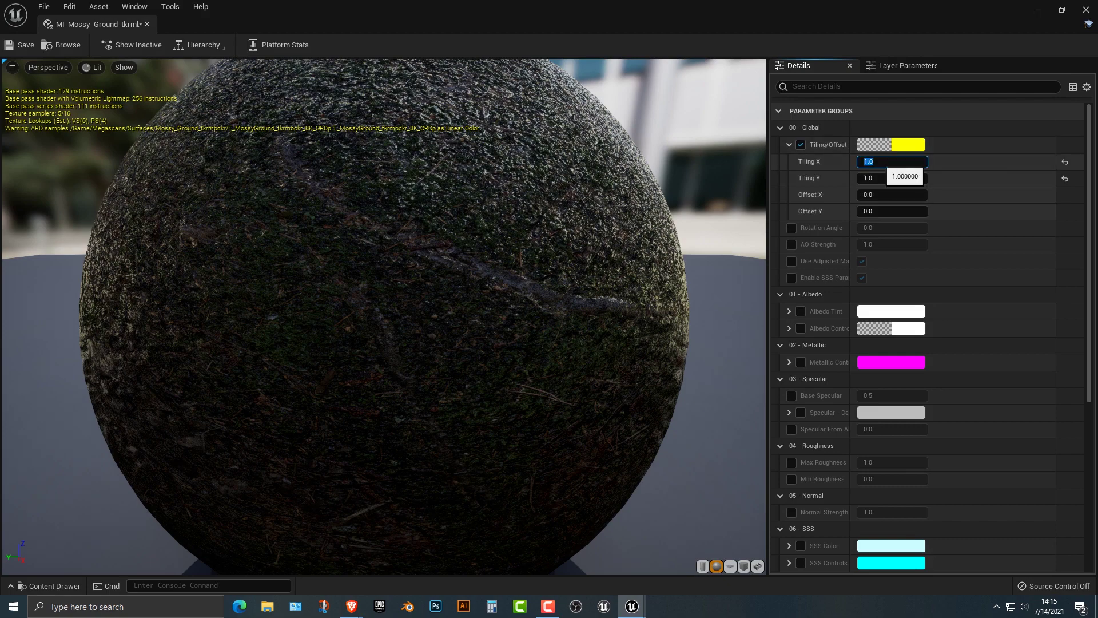
text(.2)
key(Tab)
text(.2)
key(Return)
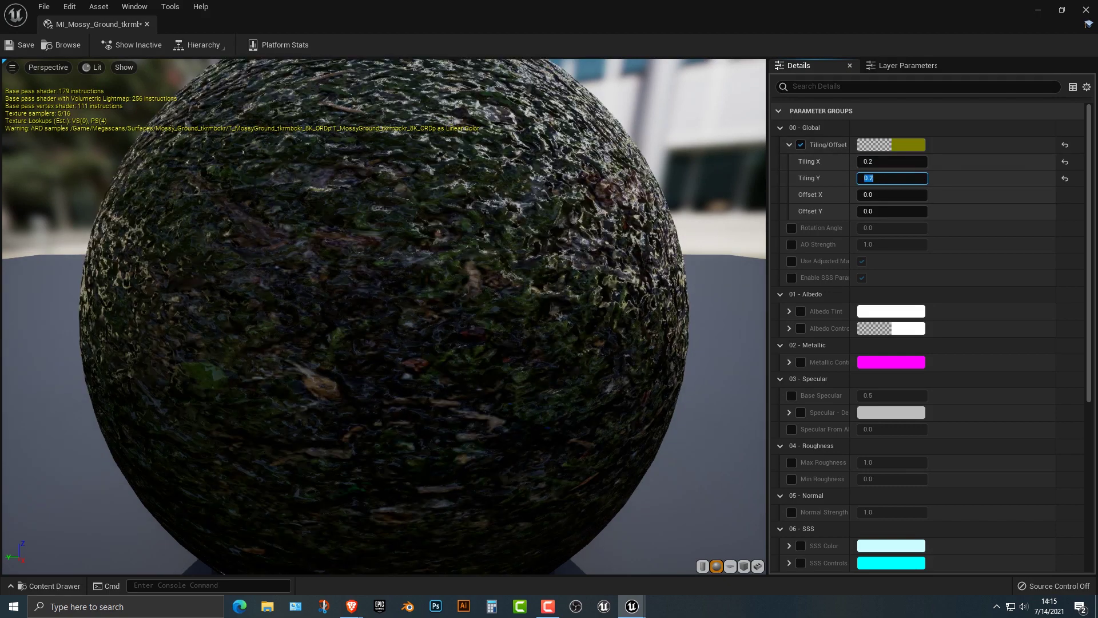
click(21, 45)
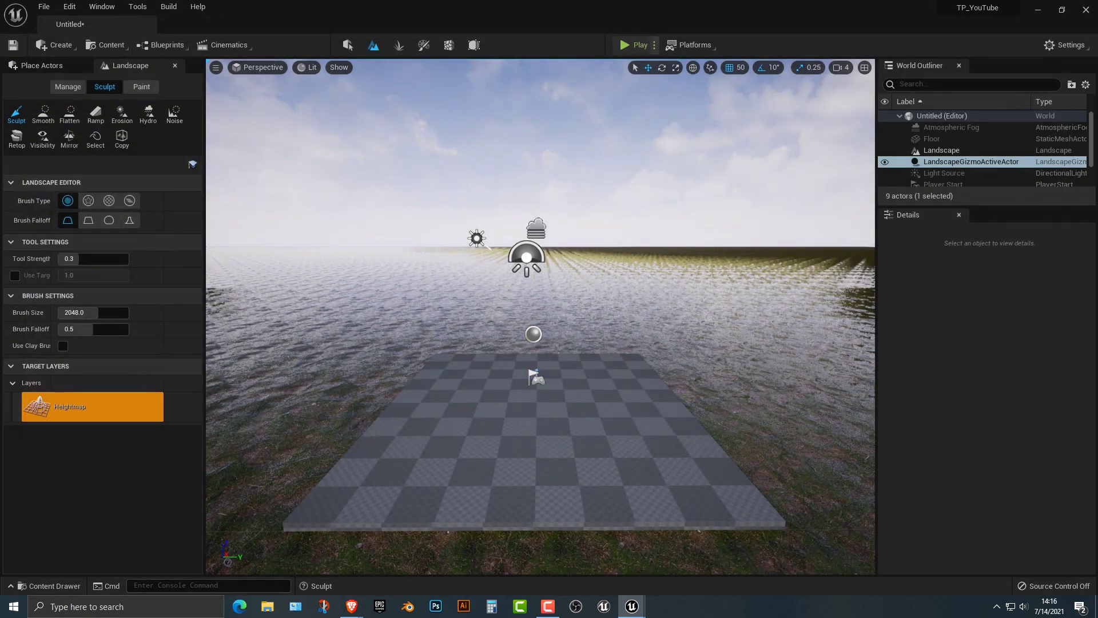
Step: Play-test the level by running the character across the floor and mossy landscape, stop it, and inspect the ground in the viewport
click(623, 45)
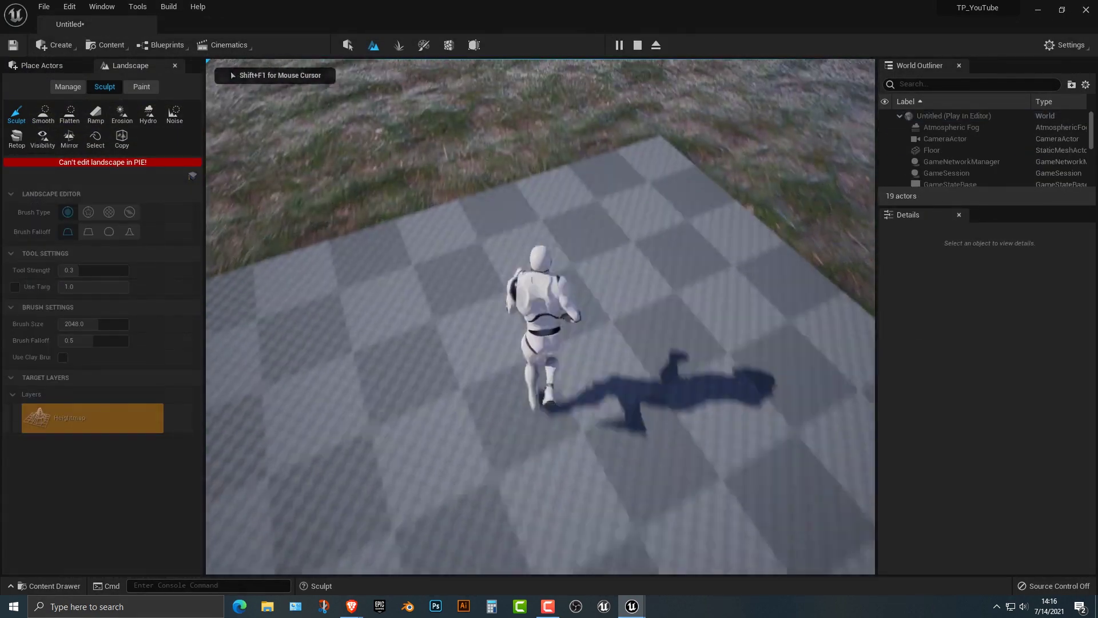
key(w)
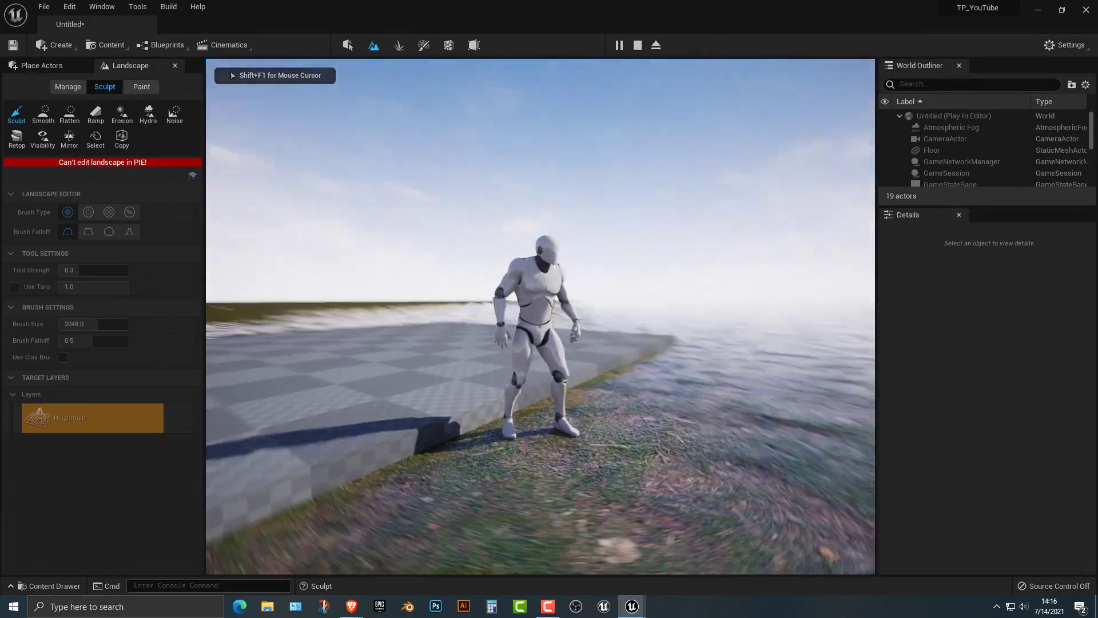
key(w)
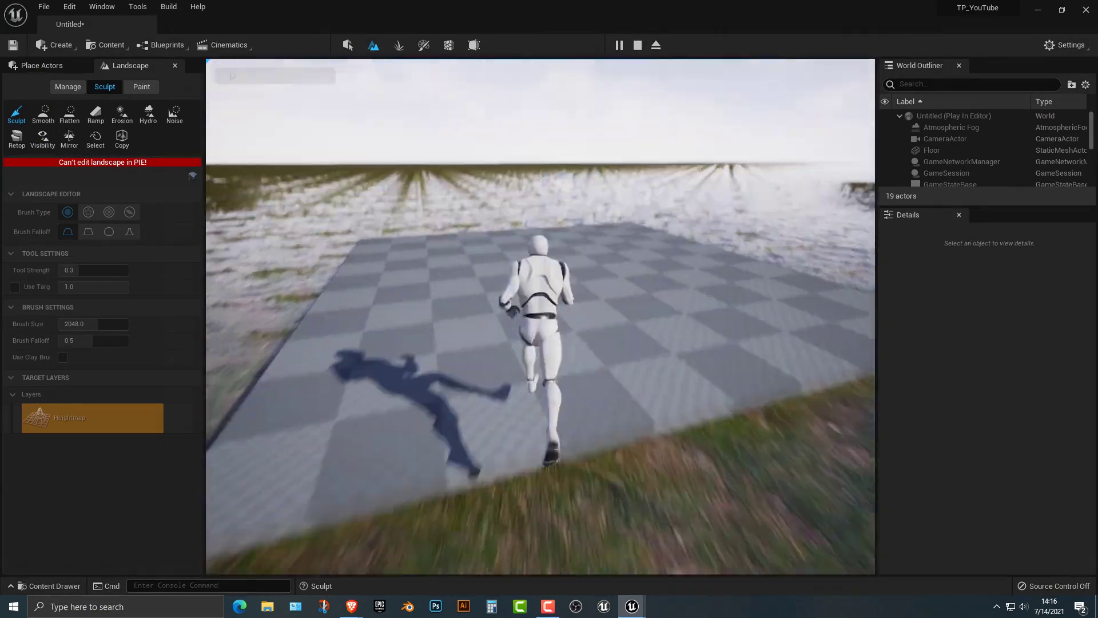
key(Escape)
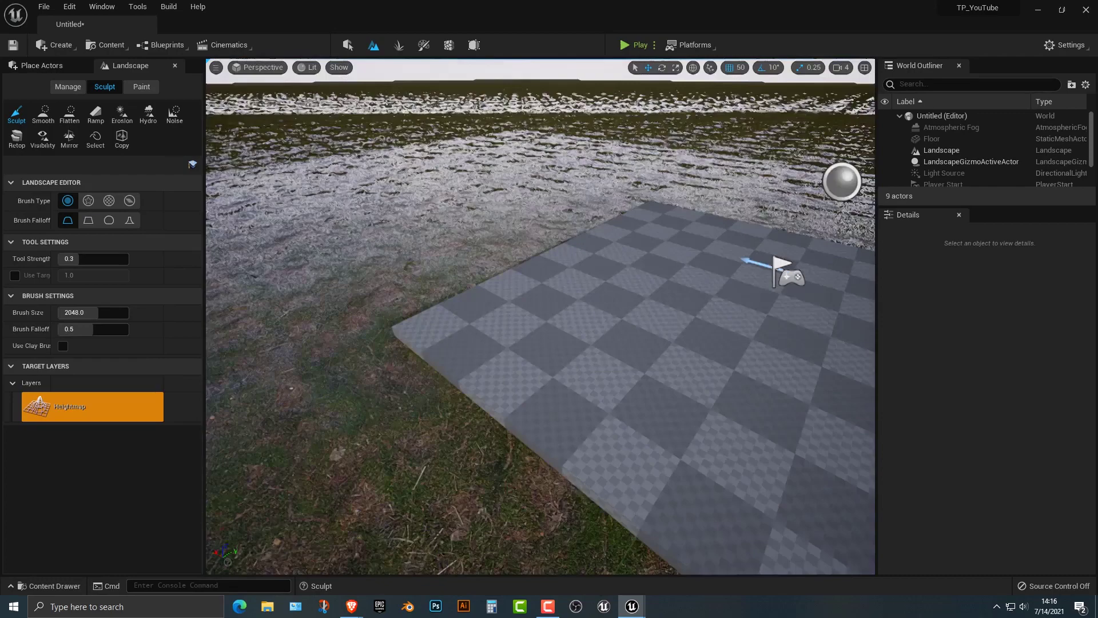
key(s)
right_drag(540, 317, 692, 274)
key(w)
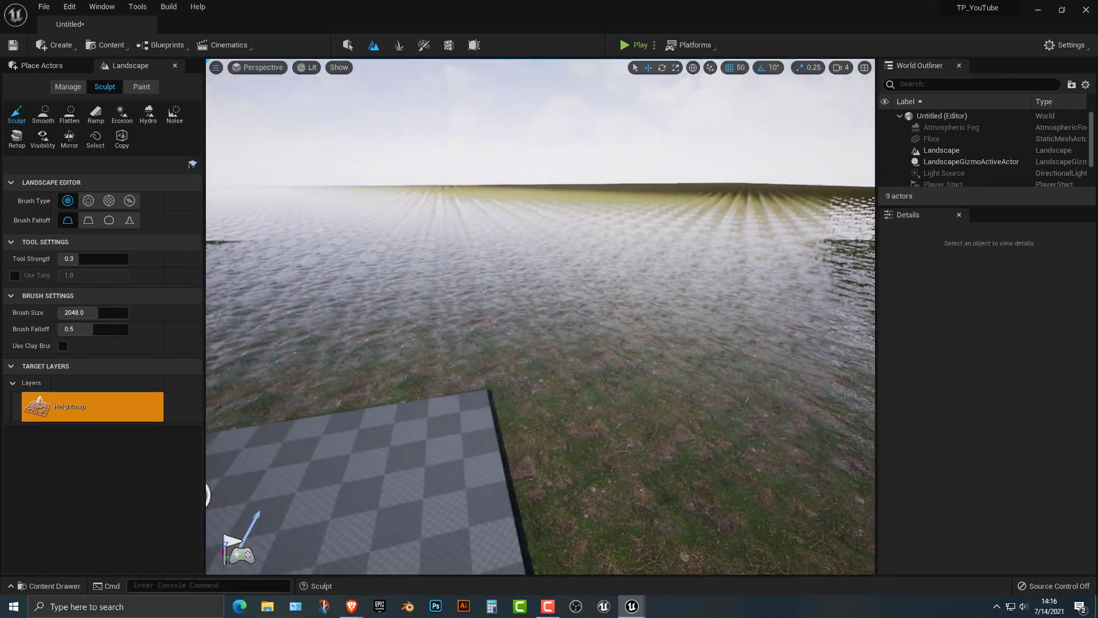
key(s)
right_drag(418, 288, 418, 275)
key(a)
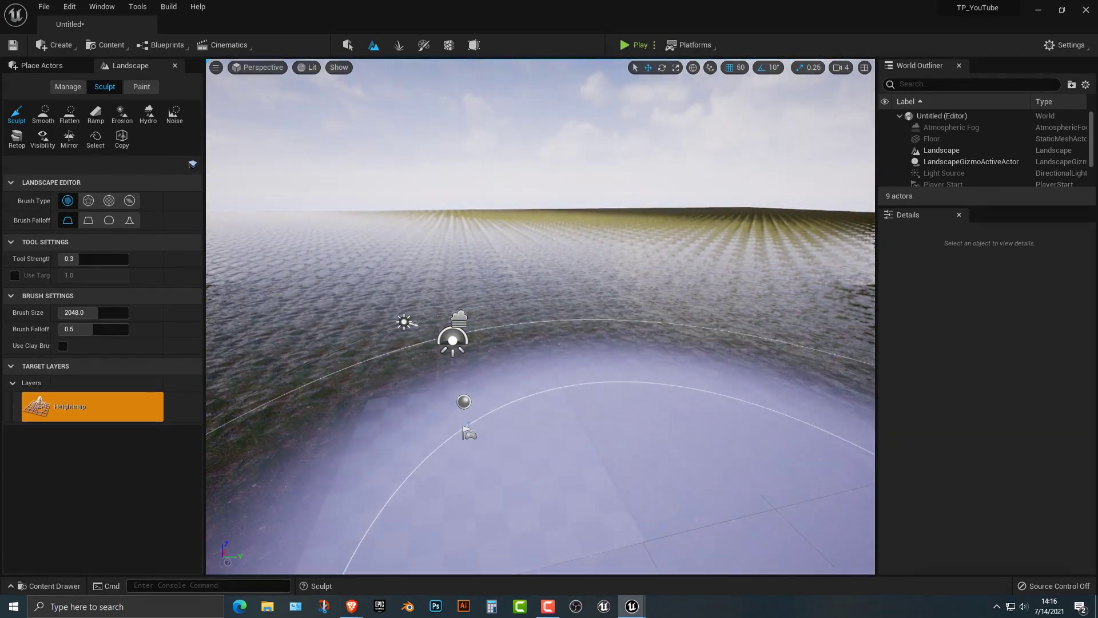
Step: Switch to Quixel Bridge and browse the assets in the Stump and Meadow natural environment collections
mouse_move(631, 606)
click(698, 552)
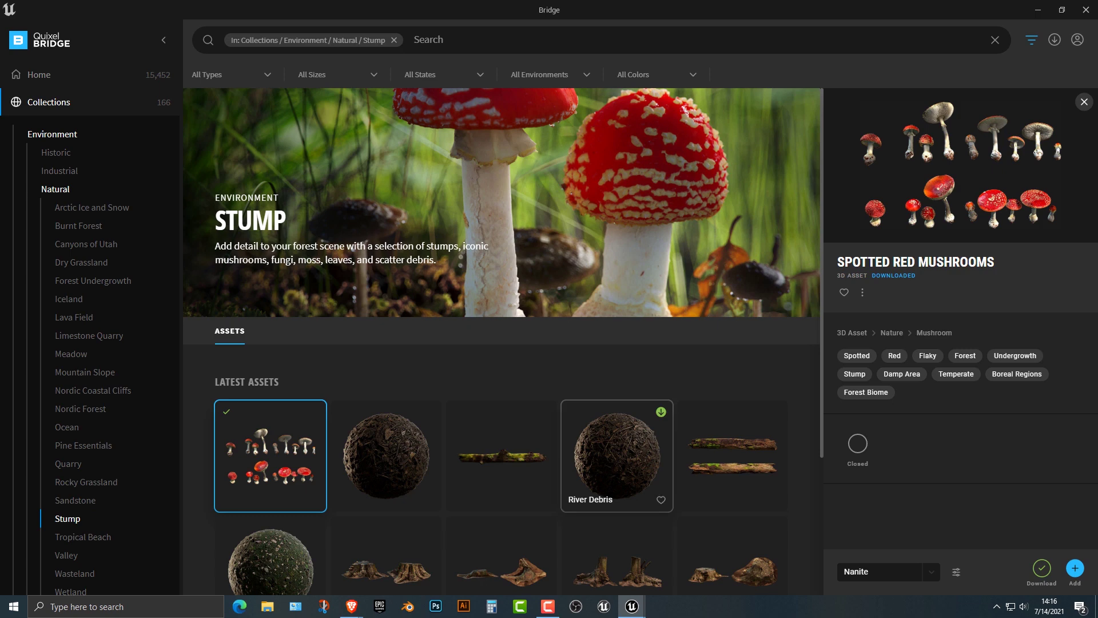
scroll(675, 429, down, 3)
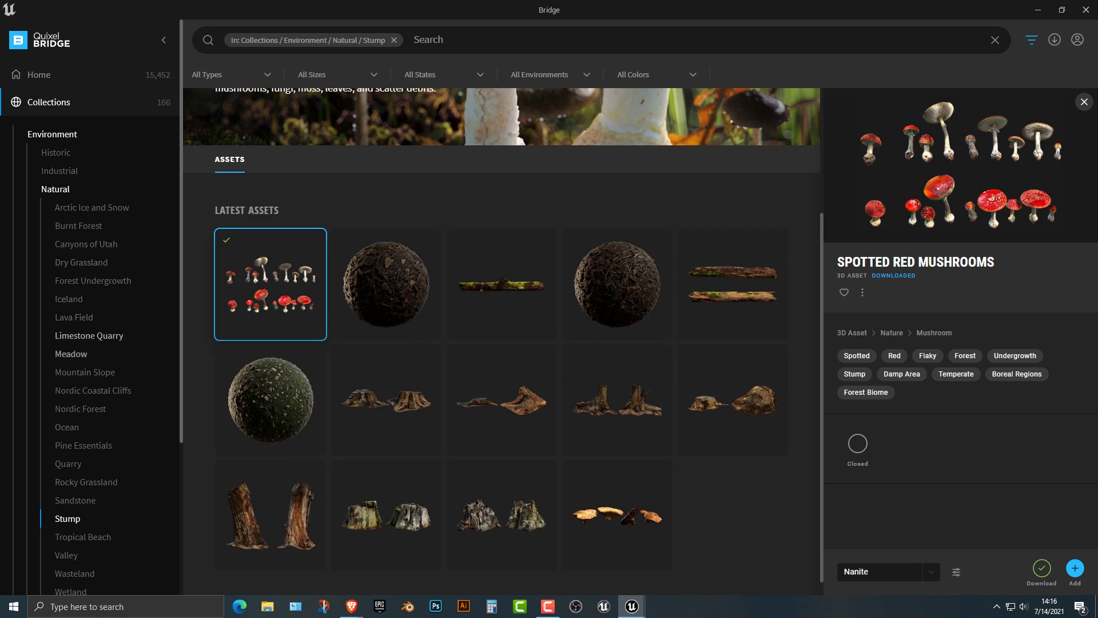
click(70, 353)
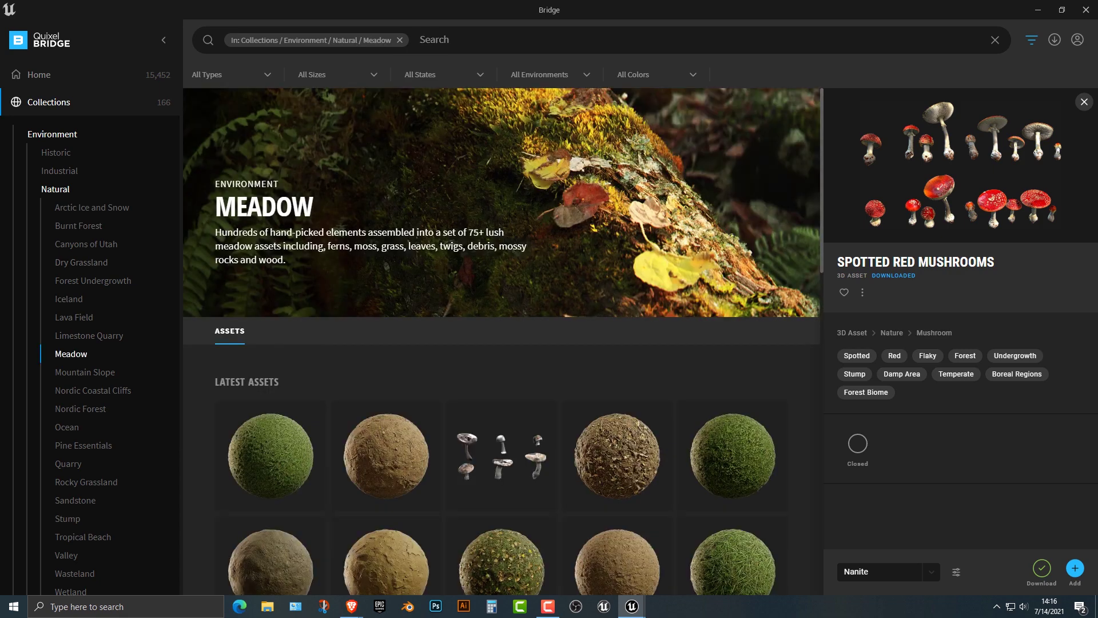
scroll(502, 286, down, 3)
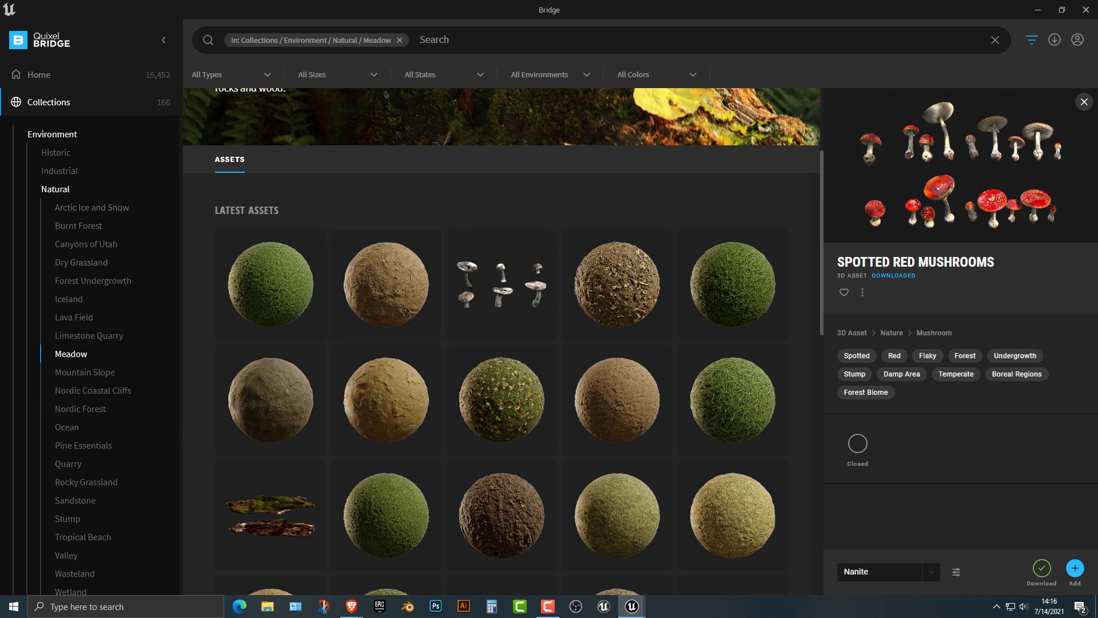
Step: Return to the Unreal level editor in Select mode and open the Megascans 3D_Assets folder Spotted_Red_Mushrooms_rdlvW
mouse_move(632, 606)
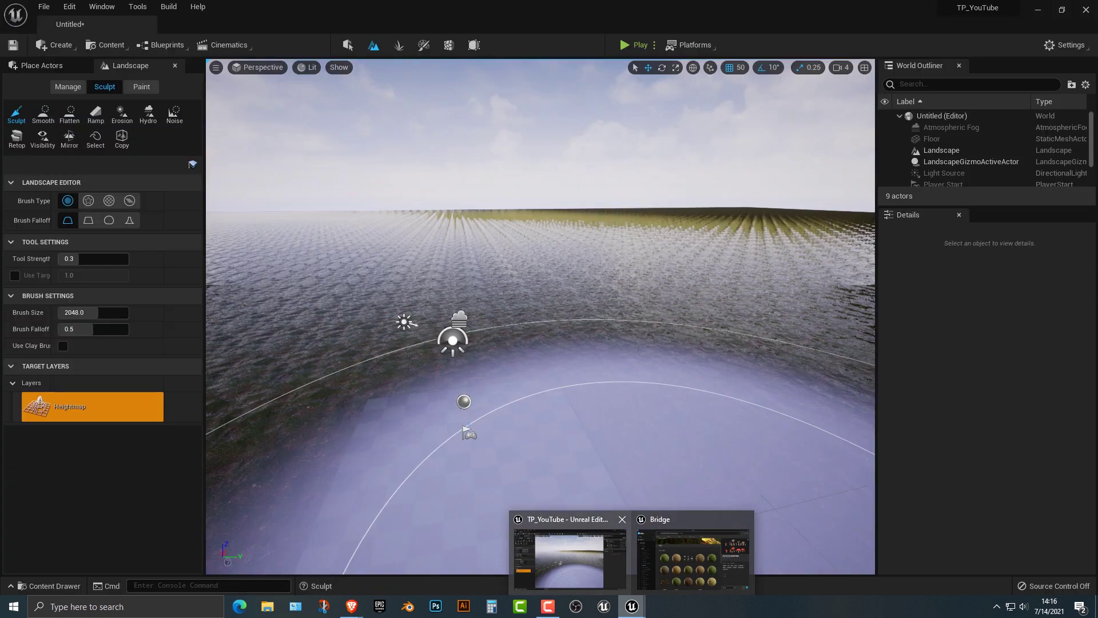
click(570, 557)
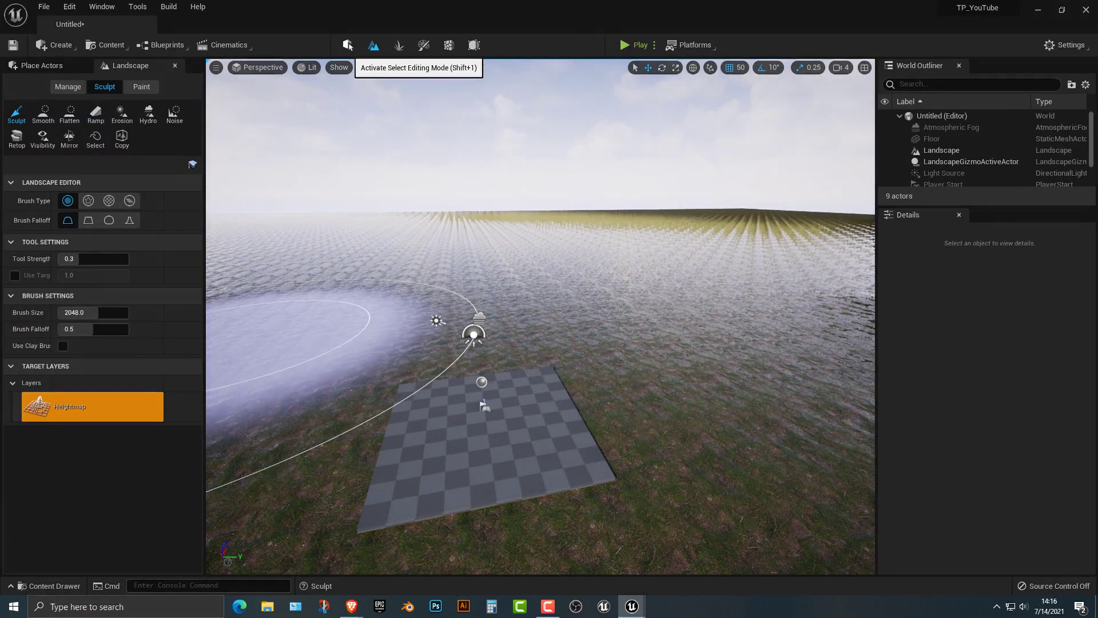
click(347, 45)
key(ctrl+space)
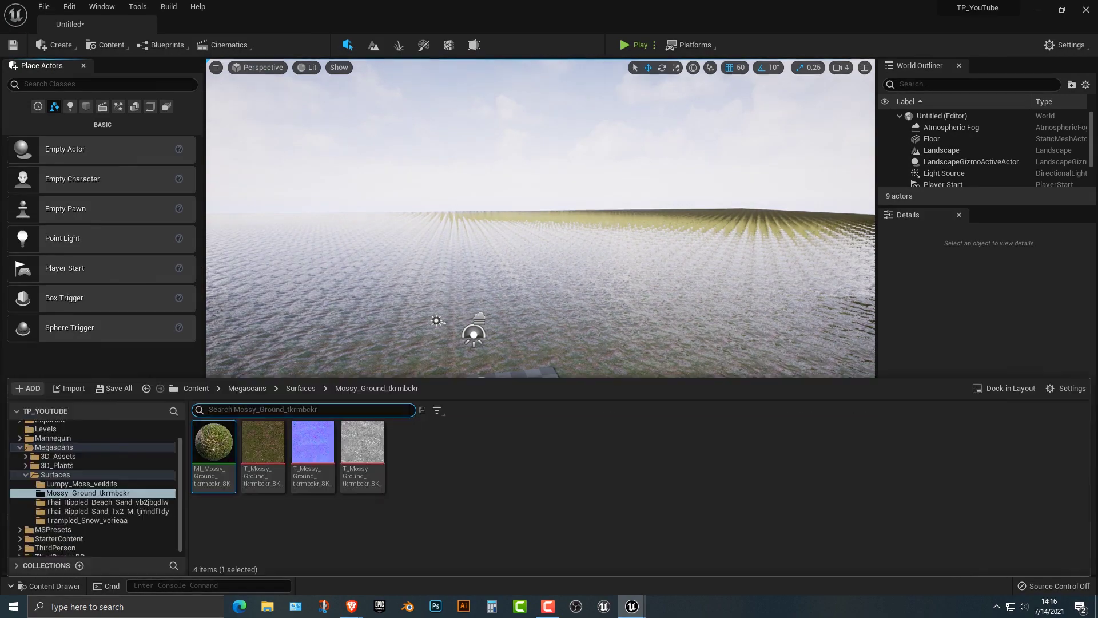
click(300, 388)
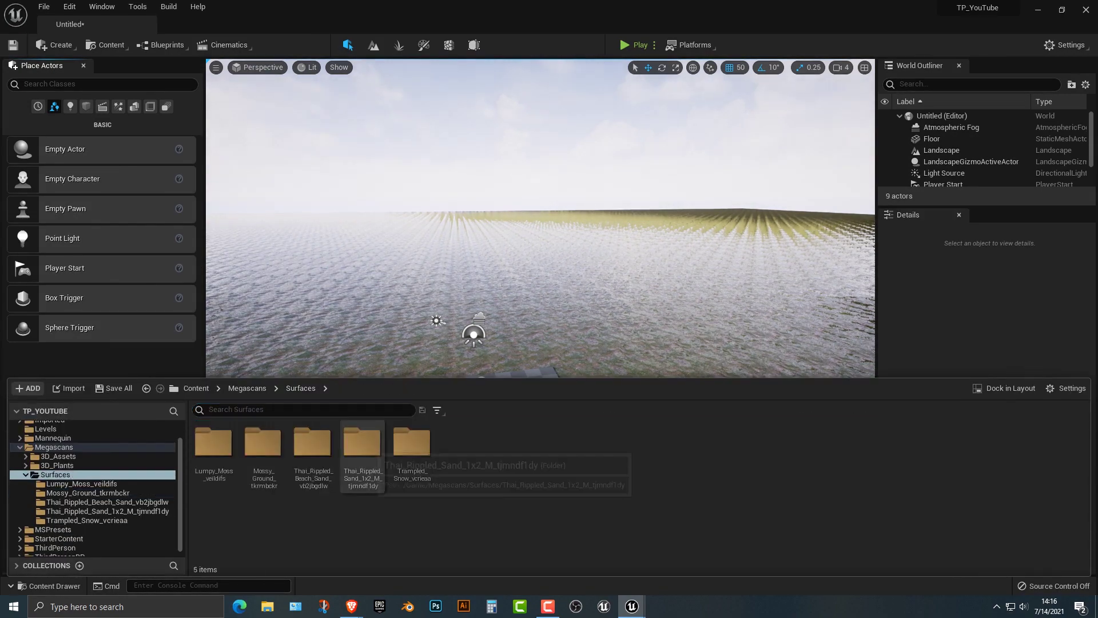
click(247, 388)
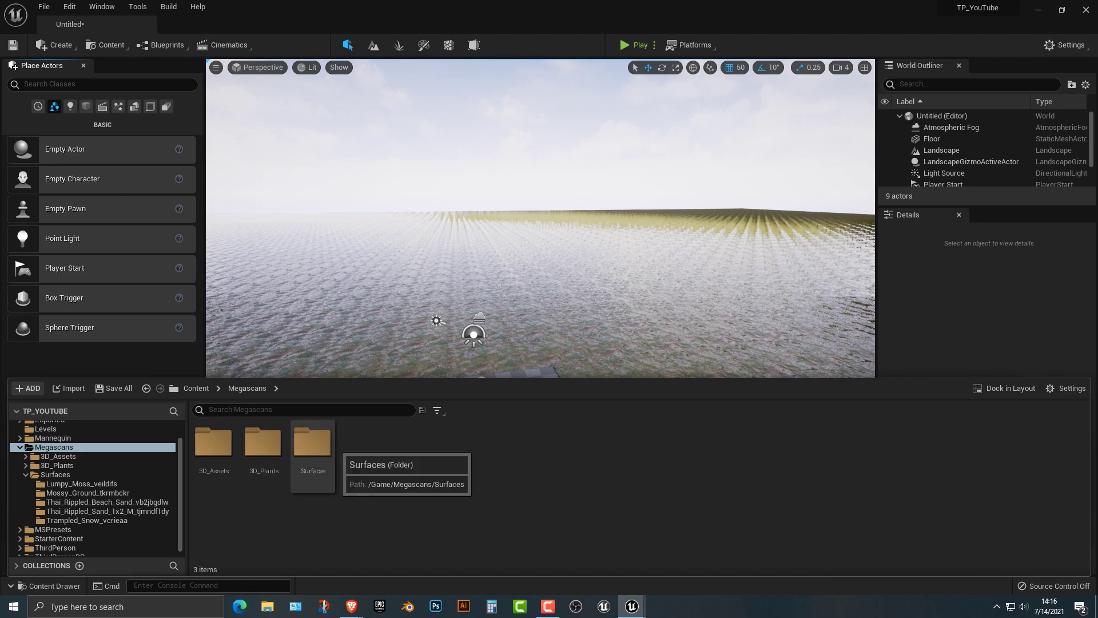
double_click(213, 443)
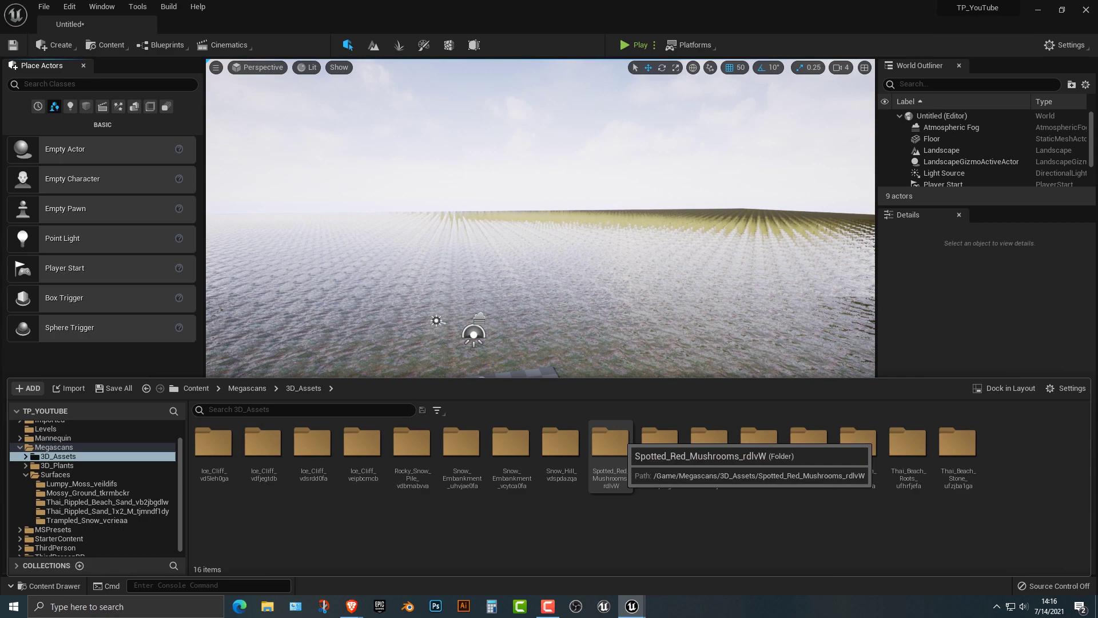
double_click(610, 444)
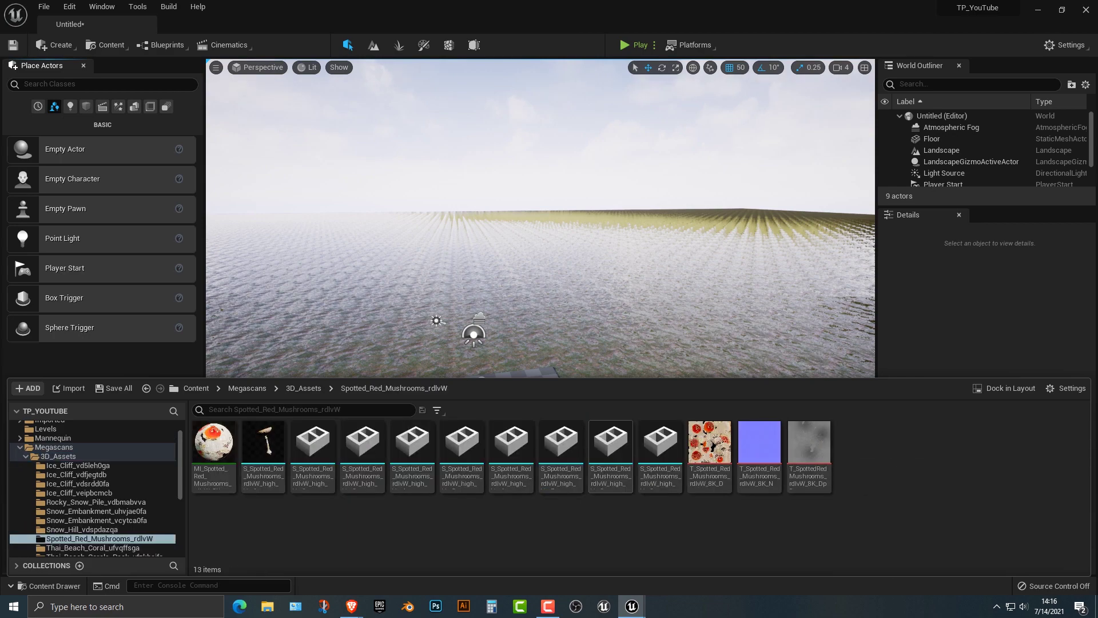
Step: Place the Var1 spotted red mushroom mesh on the moss beside the floor, at about X 700, Y -1150
right_drag(571, 246, 530, 277)
key(w)
key(w)
key(w)
key(a)
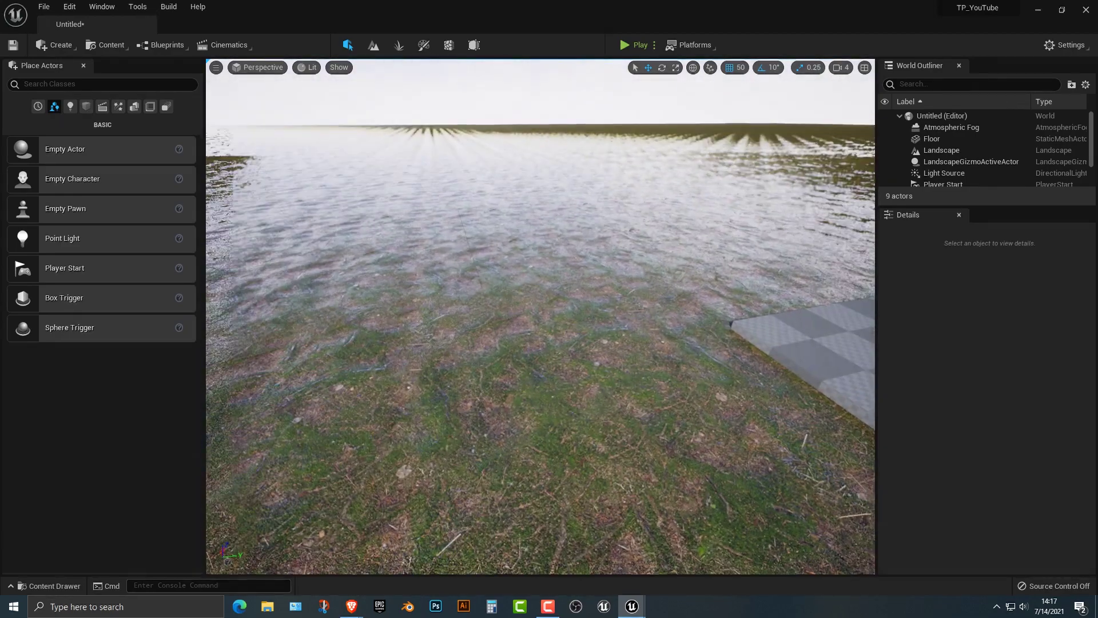
key(ctrl+space)
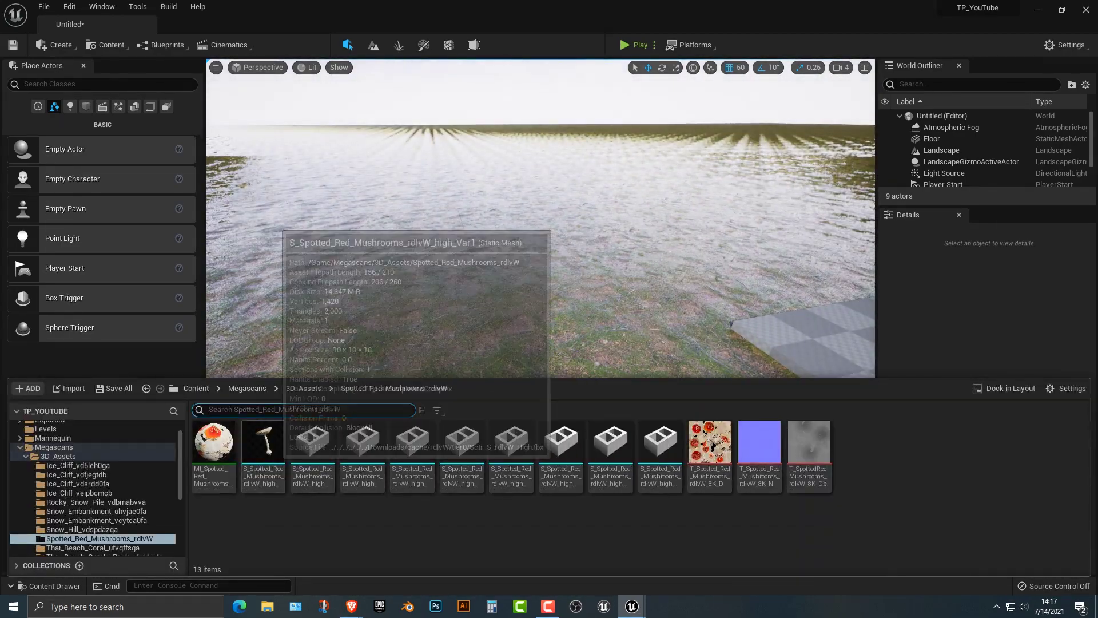
drag(268, 455, 422, 325)
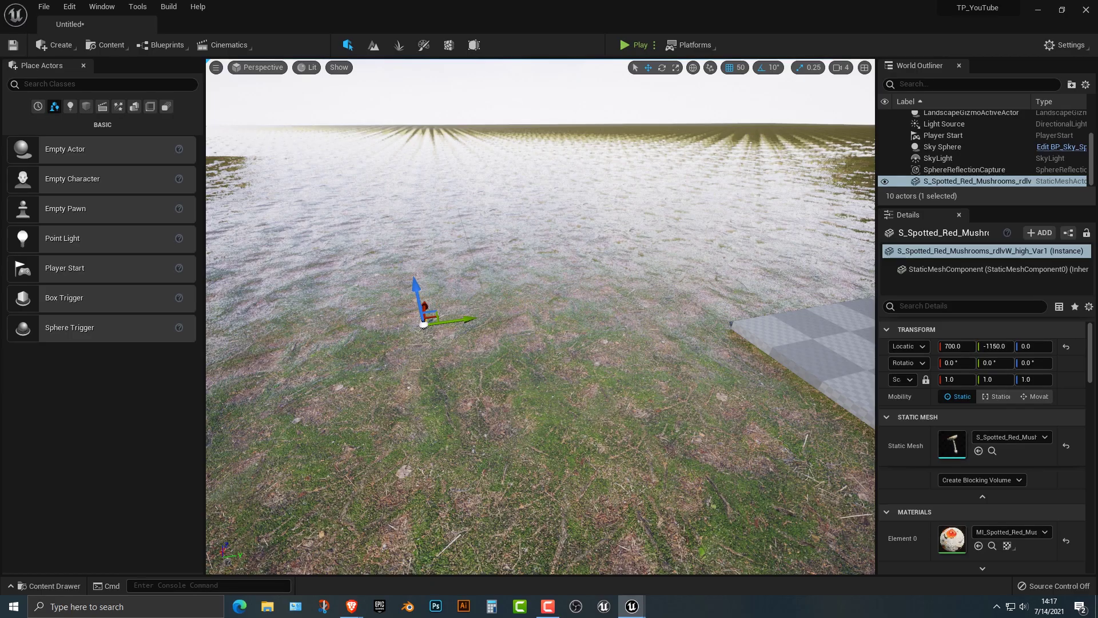
Step: Place two more spotted red mushroom meshes on the moss, with Var8 at about X 700, Y -700
key(ctrl+space)
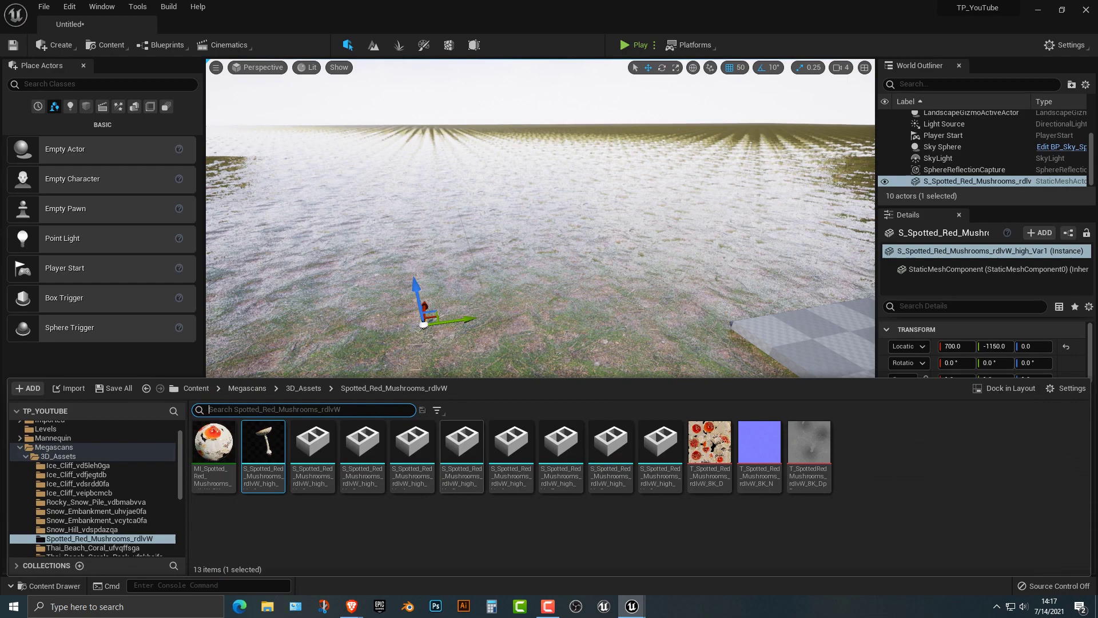
drag(313, 443, 372, 343)
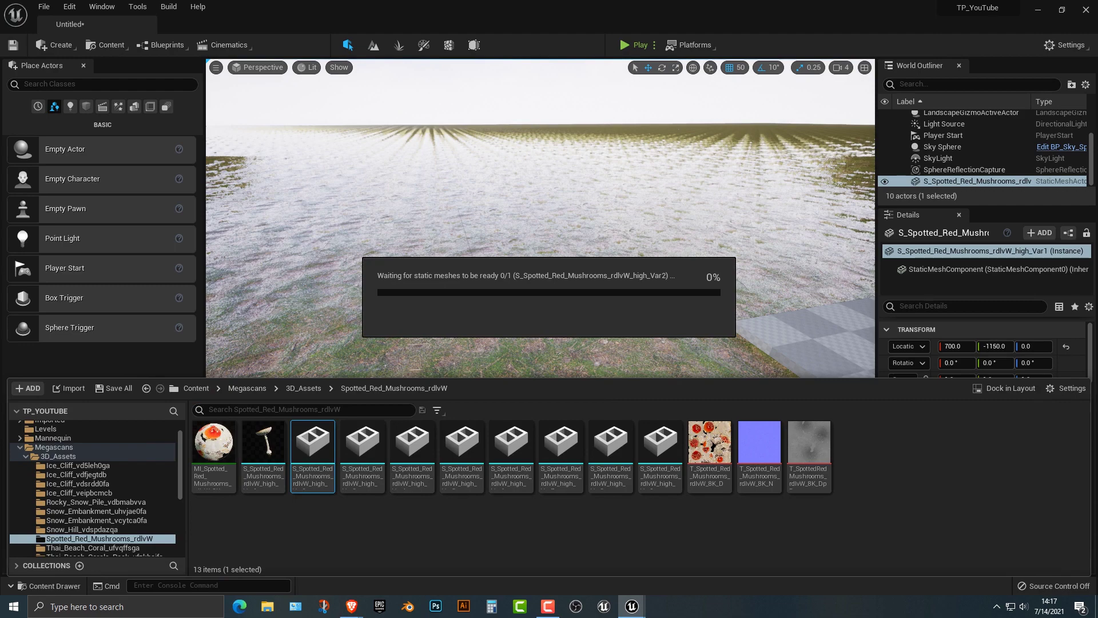
drag(361, 443, 423, 347)
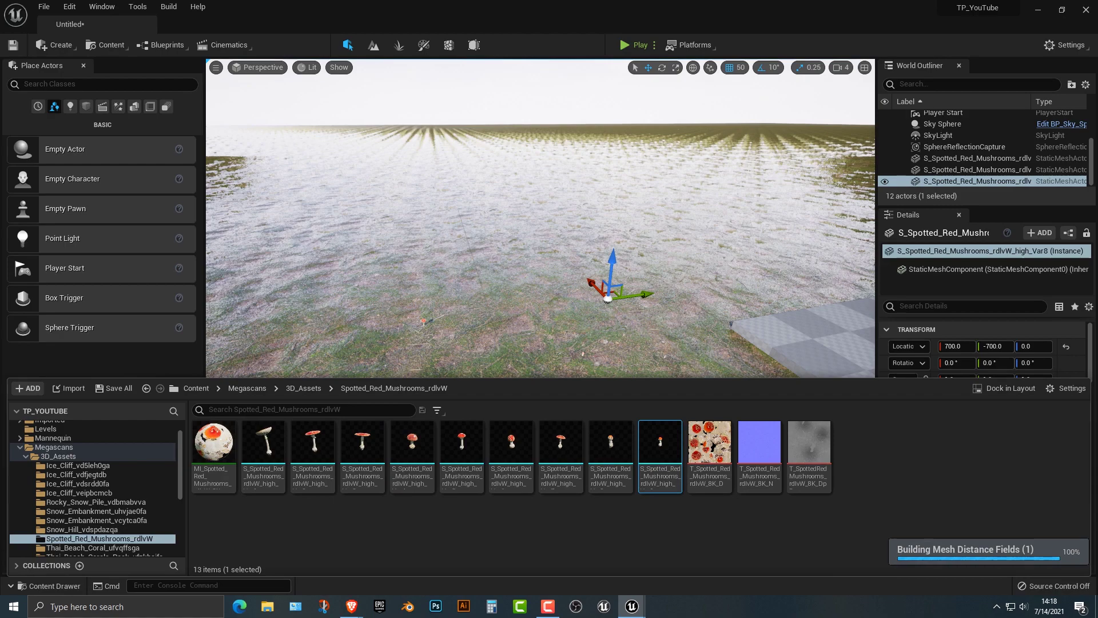
Step: Examine the placed mushrooms on the mossy ground from closer and farther viewpoints
key(w)
right_drag(541, 217, 666, 255)
key(w)
key(s)
key(w)
key(w)
key(s)
key(s)
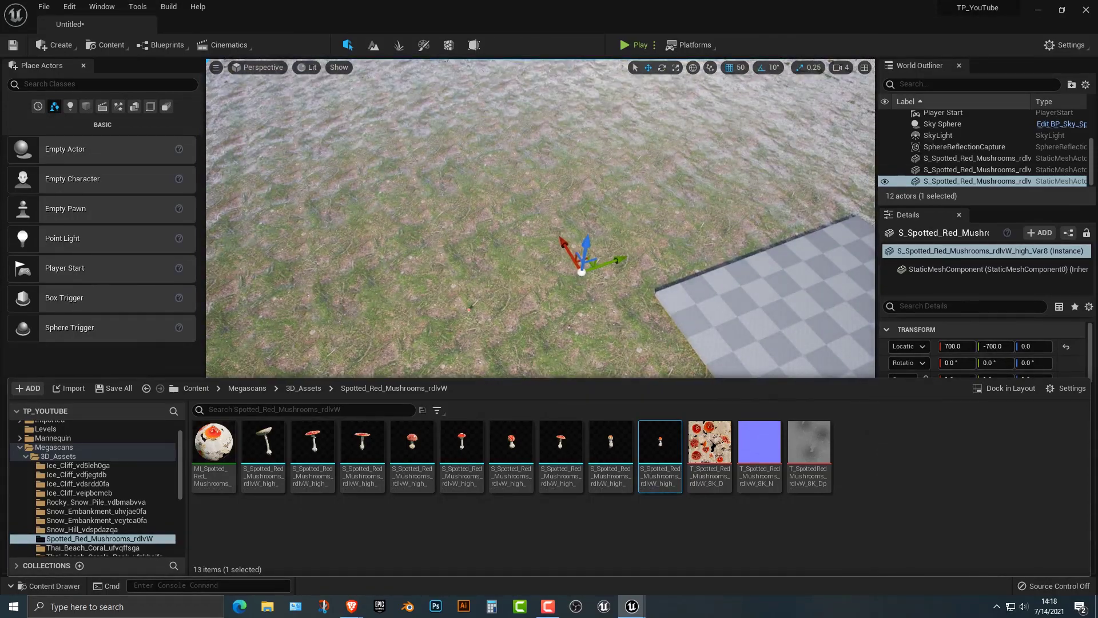
click(972, 158)
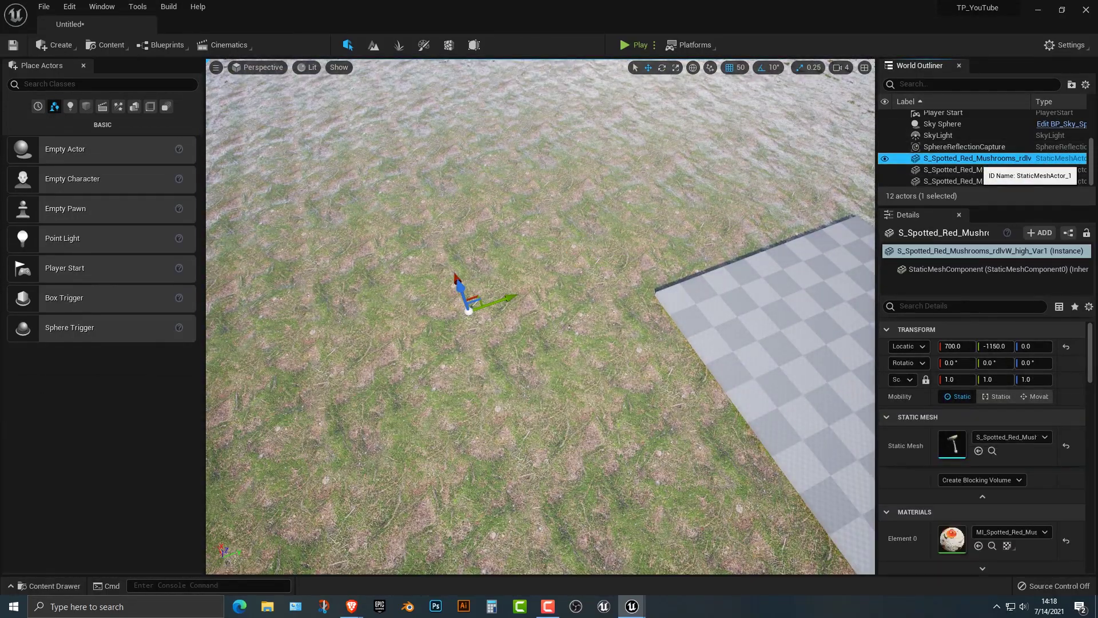
scroll(972, 163, up, 3)
scroll(972, 163, down, 3)
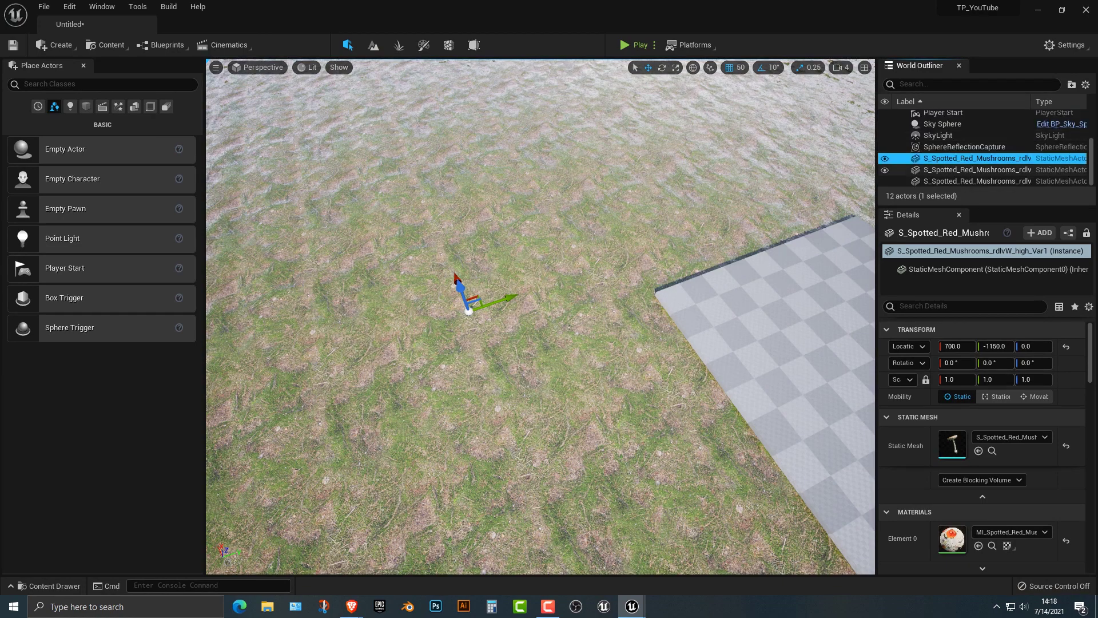
shift+click(989, 180)
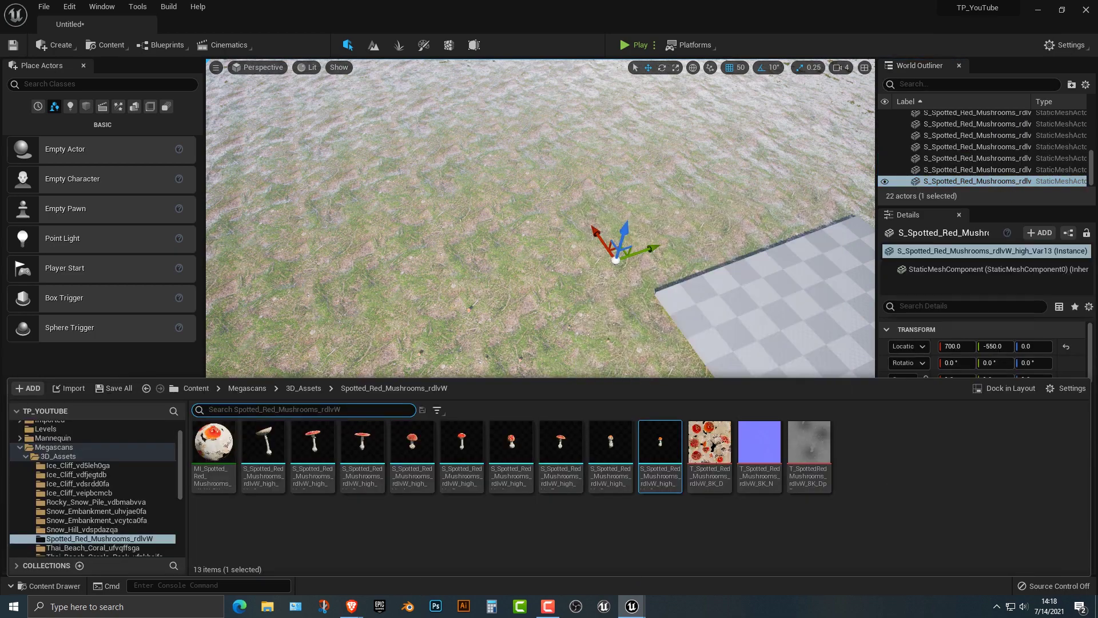
Step: Select all 13 spotted red mushroom actors and set their uniform scale to 100
scroll(972, 155, up, 4)
click(972, 155)
scroll(972, 154, down, 1)
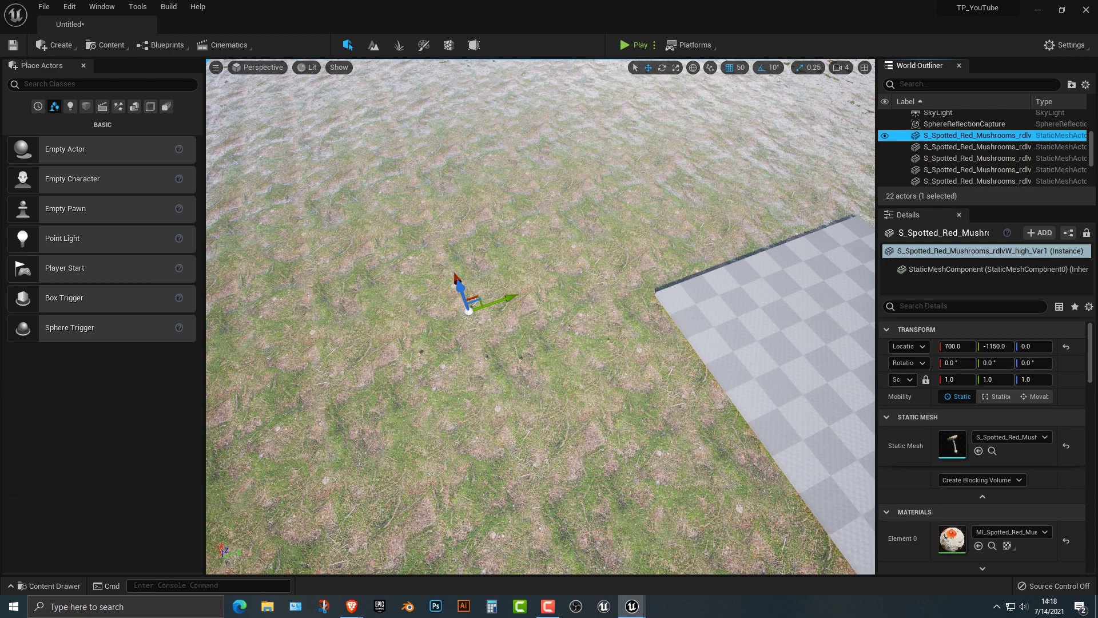
scroll(984, 149, down, 3)
shift+click(972, 180)
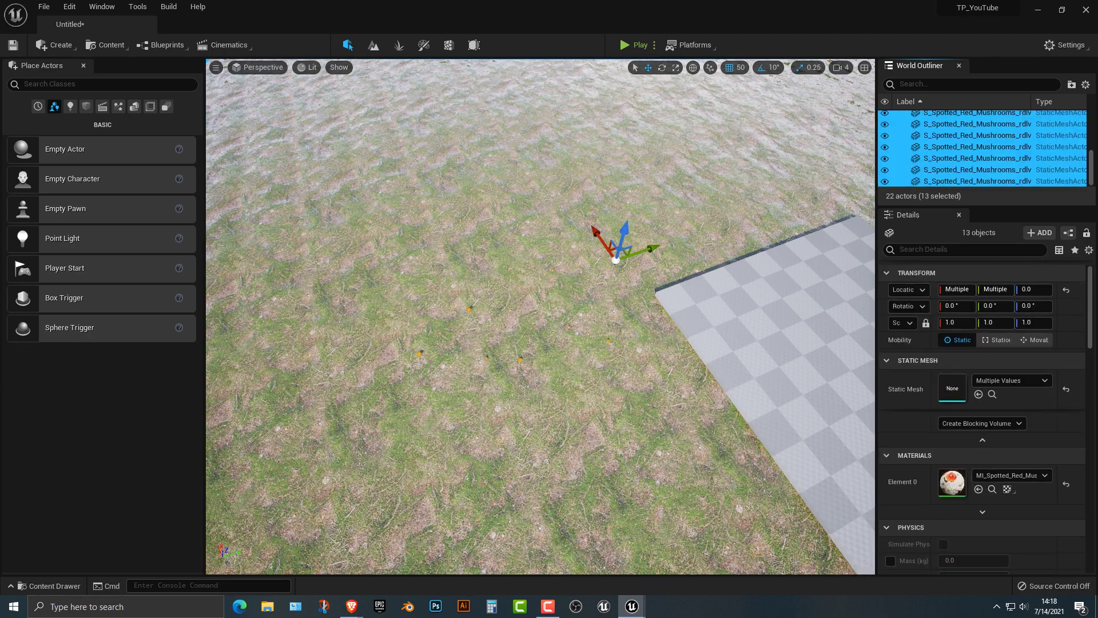
click(950, 322)
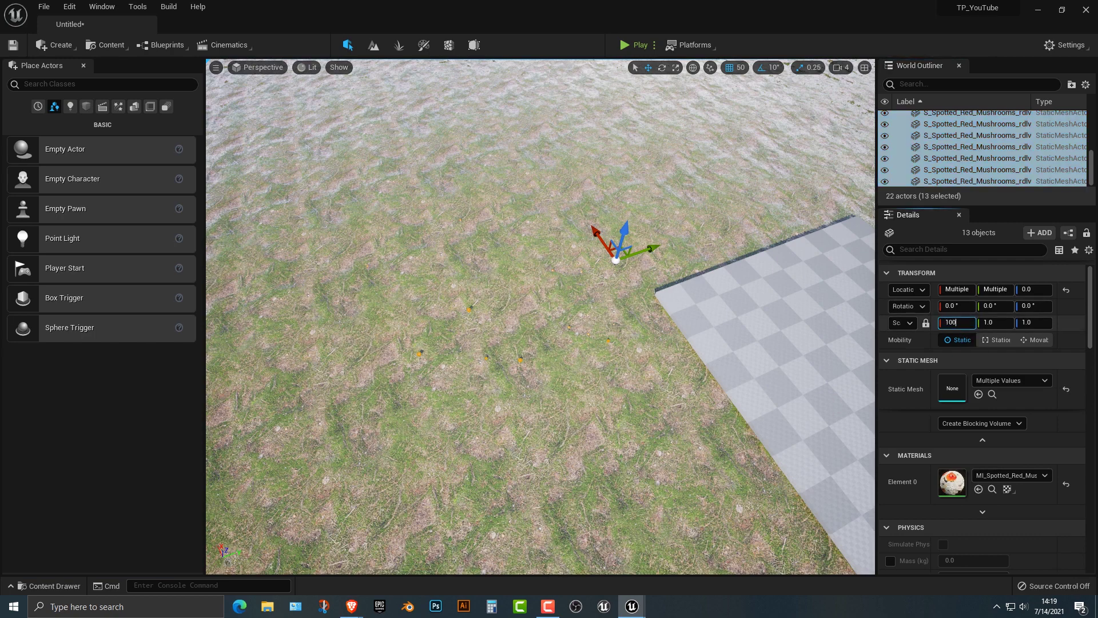
key(Return)
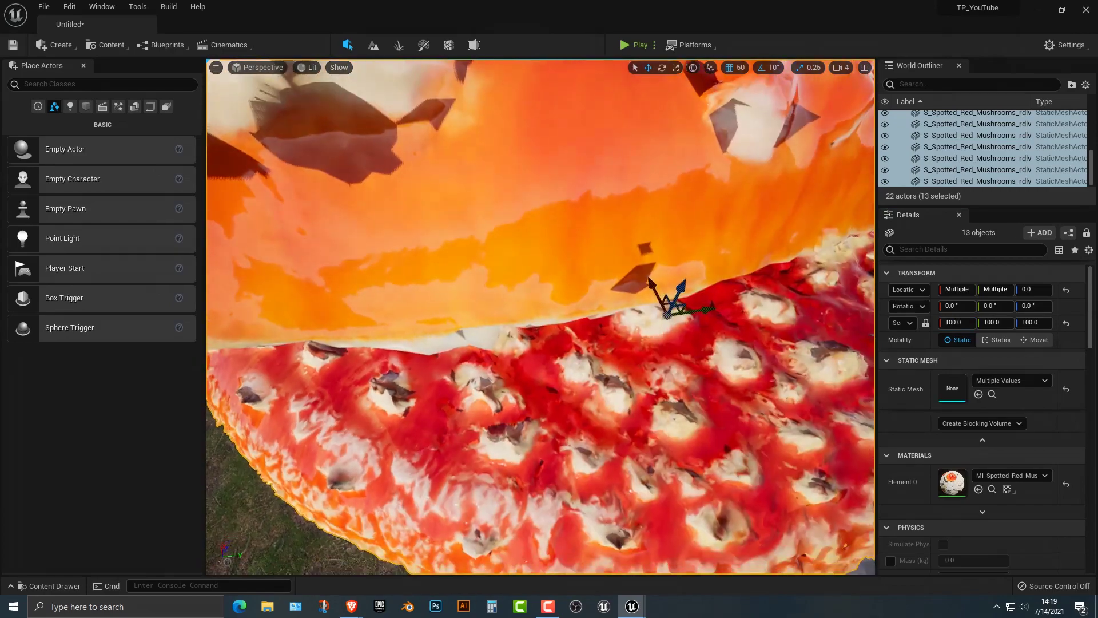
Step: Move the giant Var1 mushroom along Y to about 550 and place the next large mushroom on the opposite side of the floor
key(s)
right_drag(540, 316, 479, 340)
key(d)
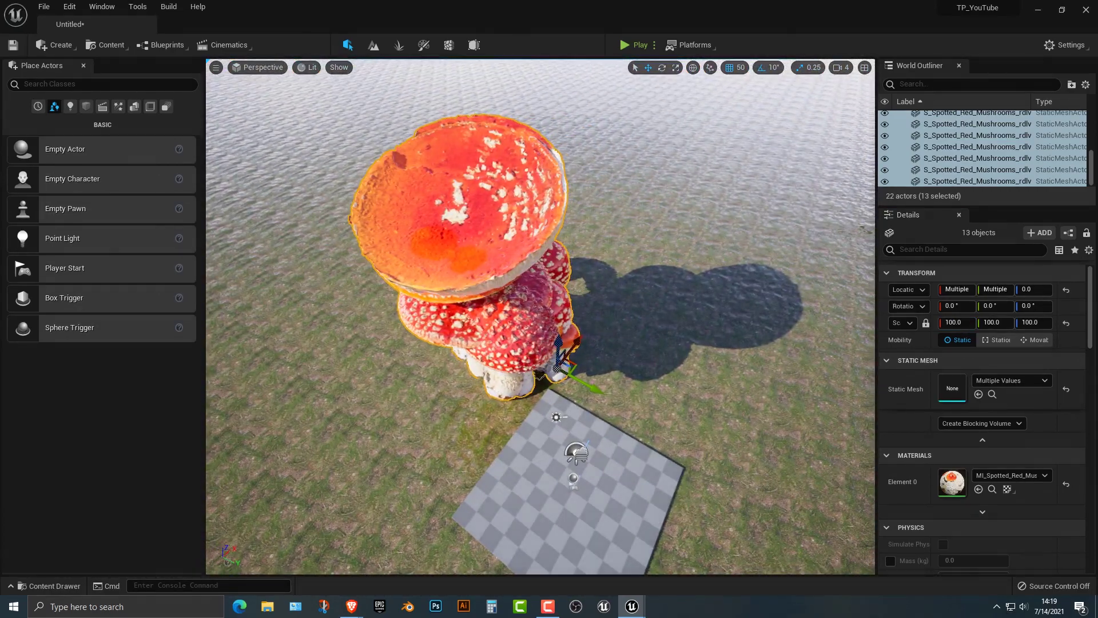
scroll(987, 147, up, 5)
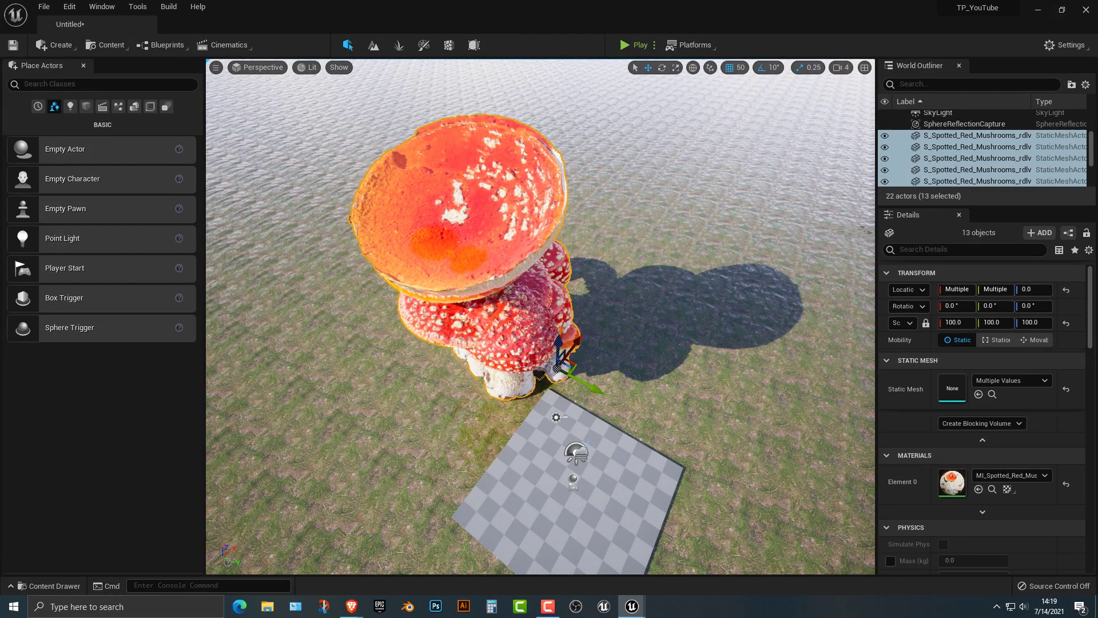
click(988, 136)
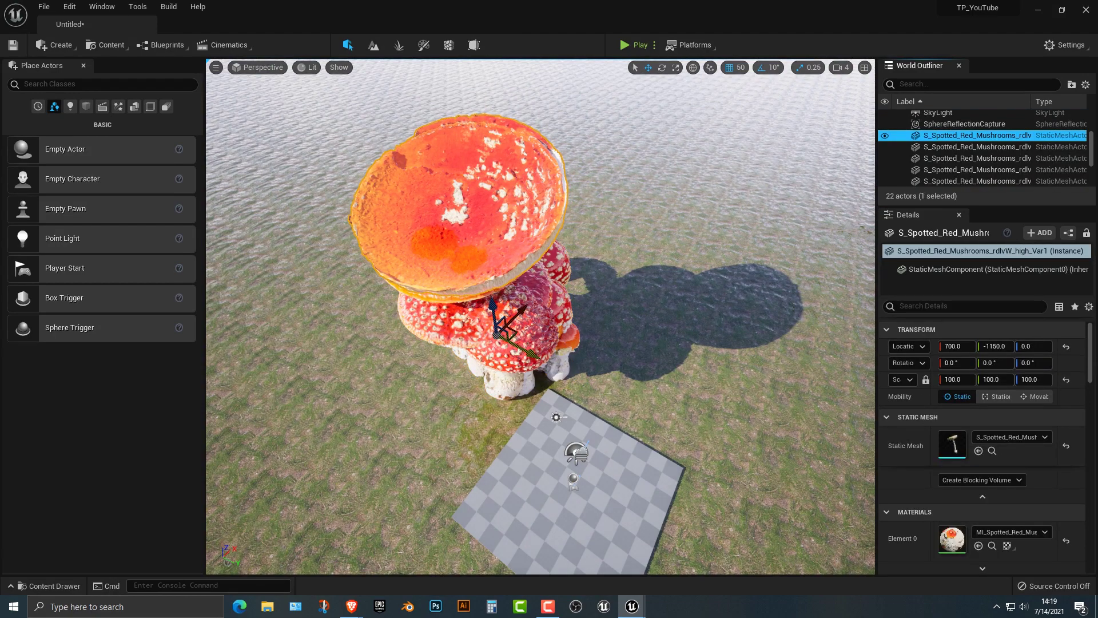
drag(531, 353, 742, 469)
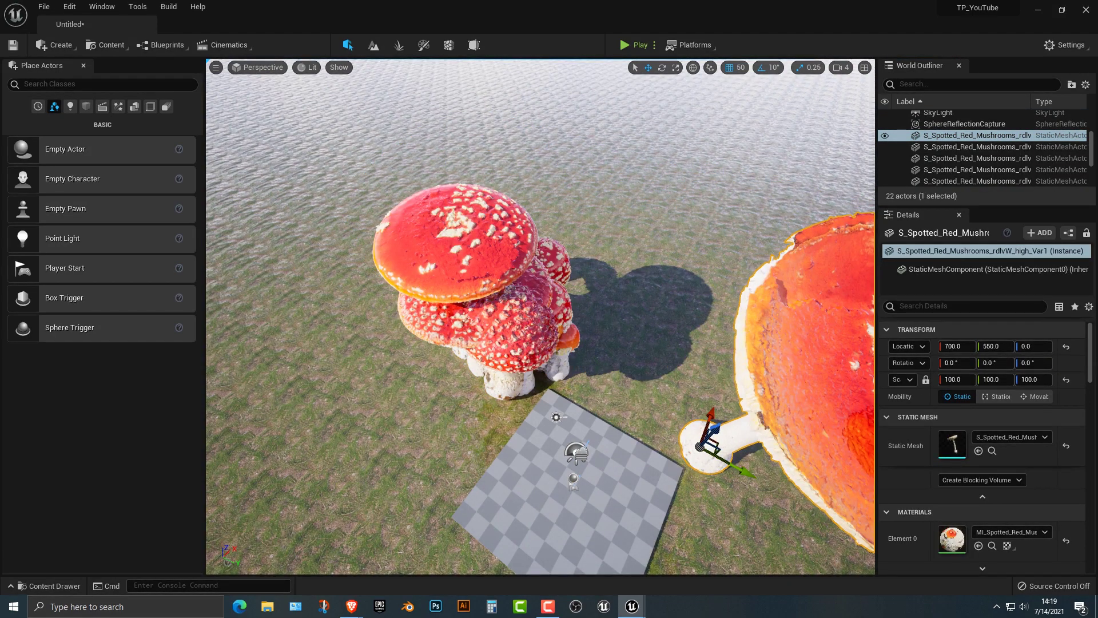
click(988, 147)
drag(477, 329, 320, 474)
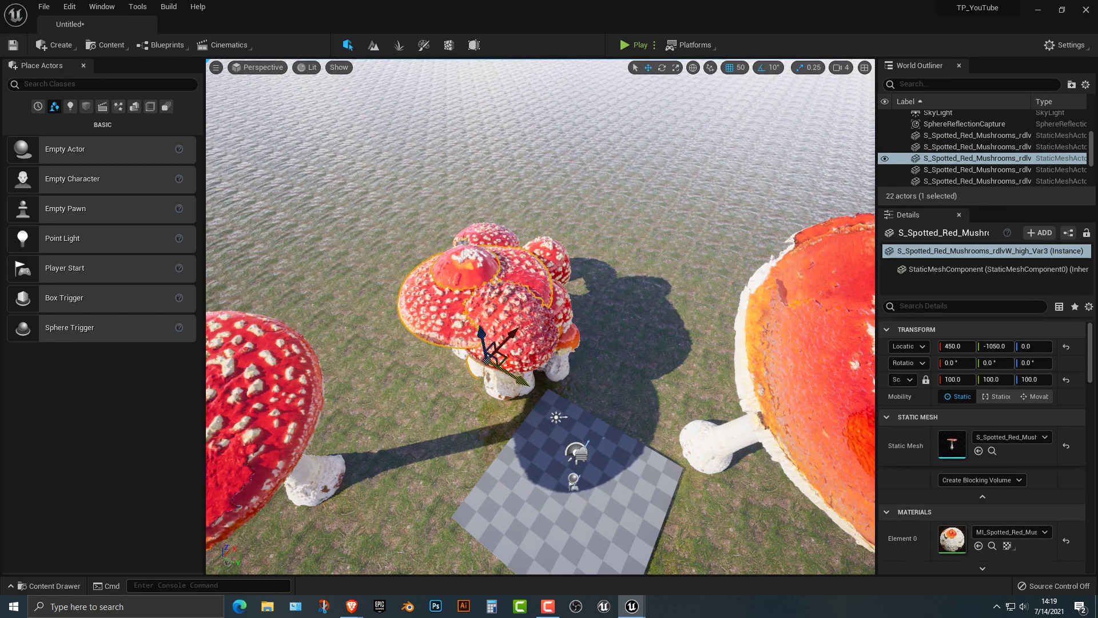
Step: Spread out the back mushrooms: Var3 to about Y -2750, Var5 to about X 2450, Y -1150, and the thin-stemmed one behind the cluster
drag(519, 377, 368, 300)
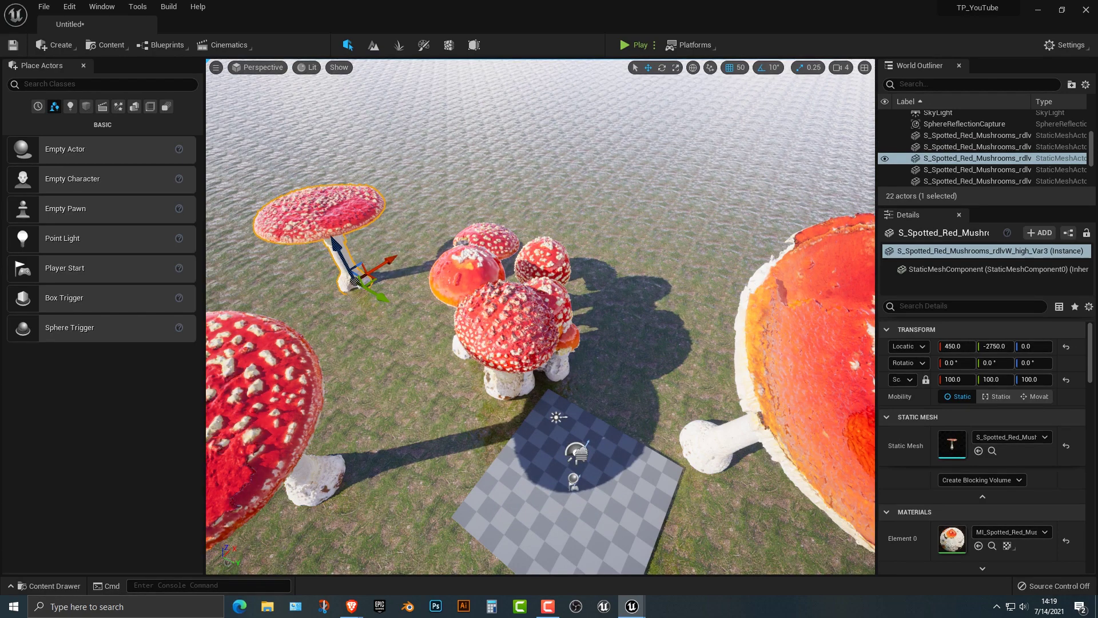
click(466, 278)
drag(498, 331, 605, 225)
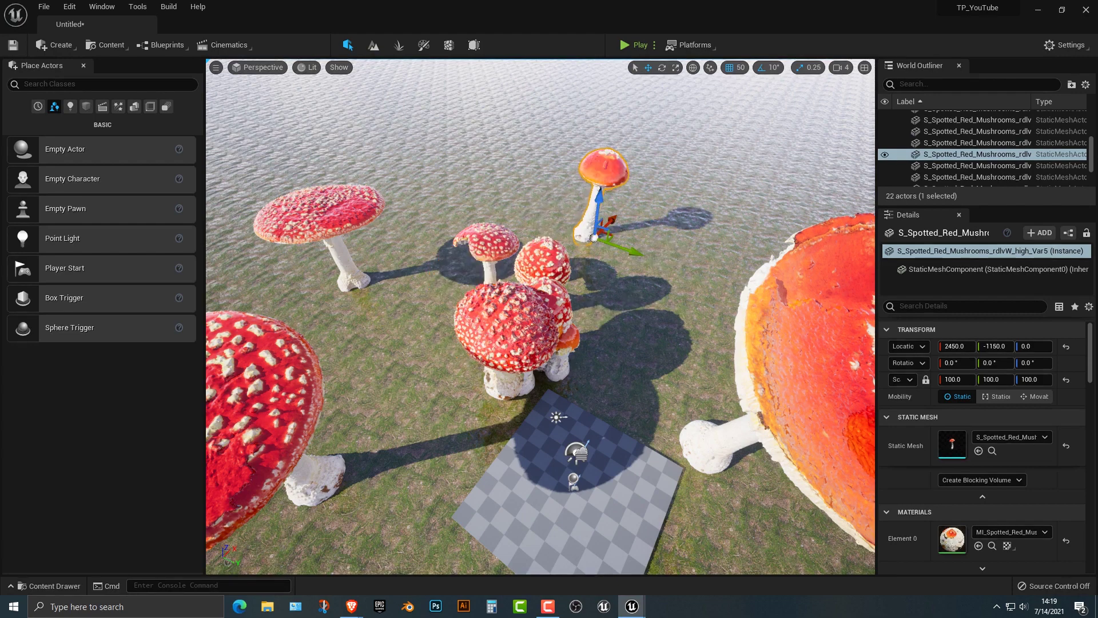
click(490, 247)
drag(516, 282, 463, 228)
Step: Move the Var4 mushroom out of the cluster near Var3, and the Var12 mushroom to about X 1150, Y -1850
click(512, 354)
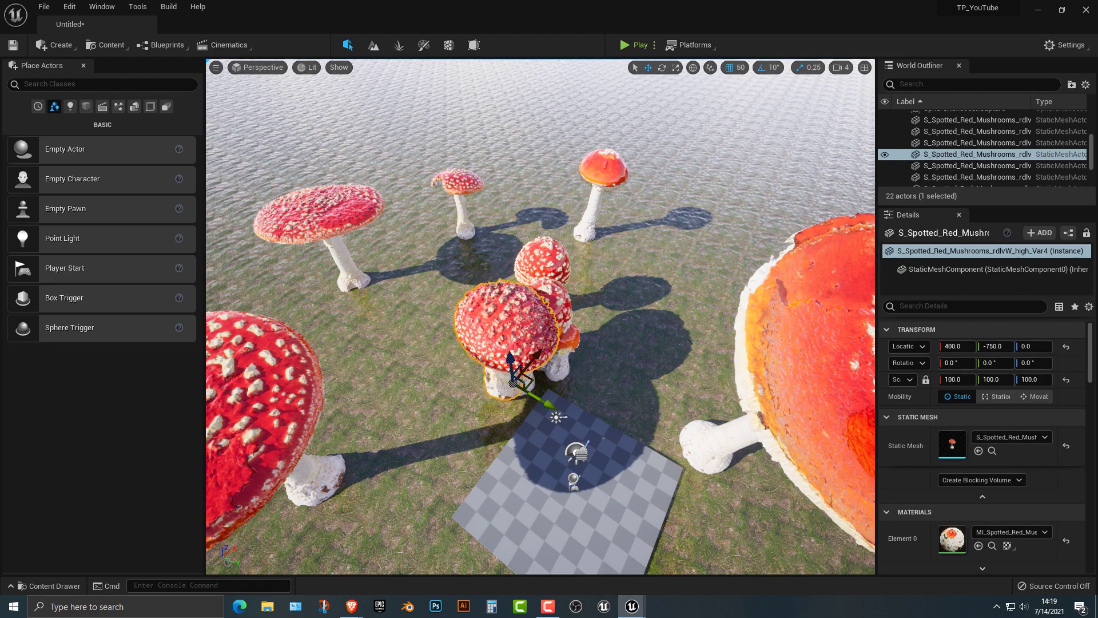
drag(534, 355, 502, 388)
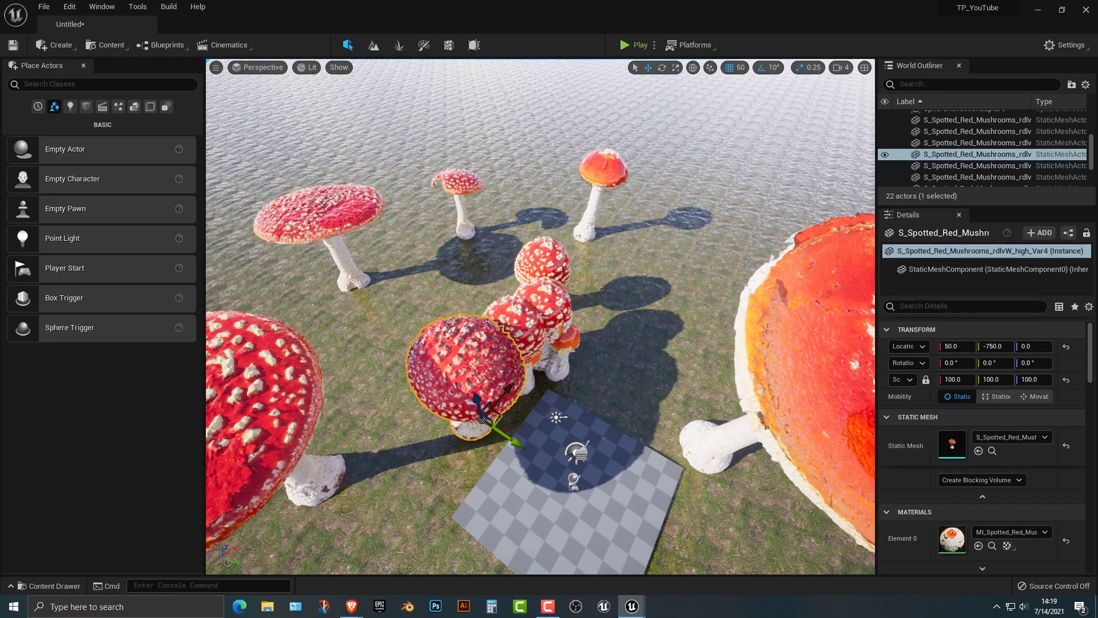
drag(510, 438, 435, 384)
click(522, 388)
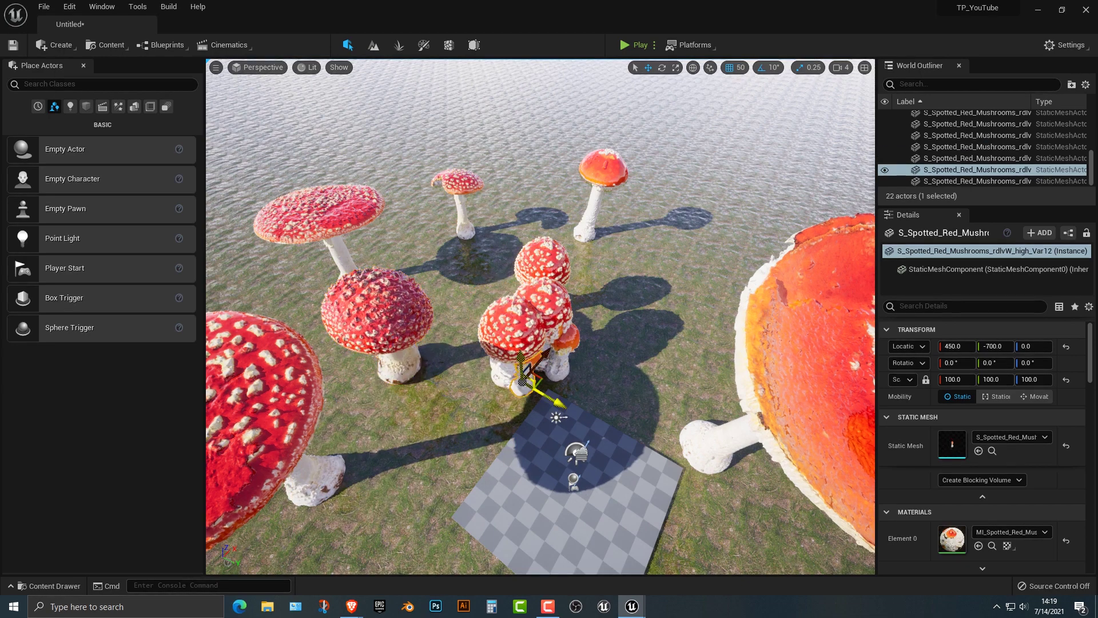
drag(534, 386, 490, 262)
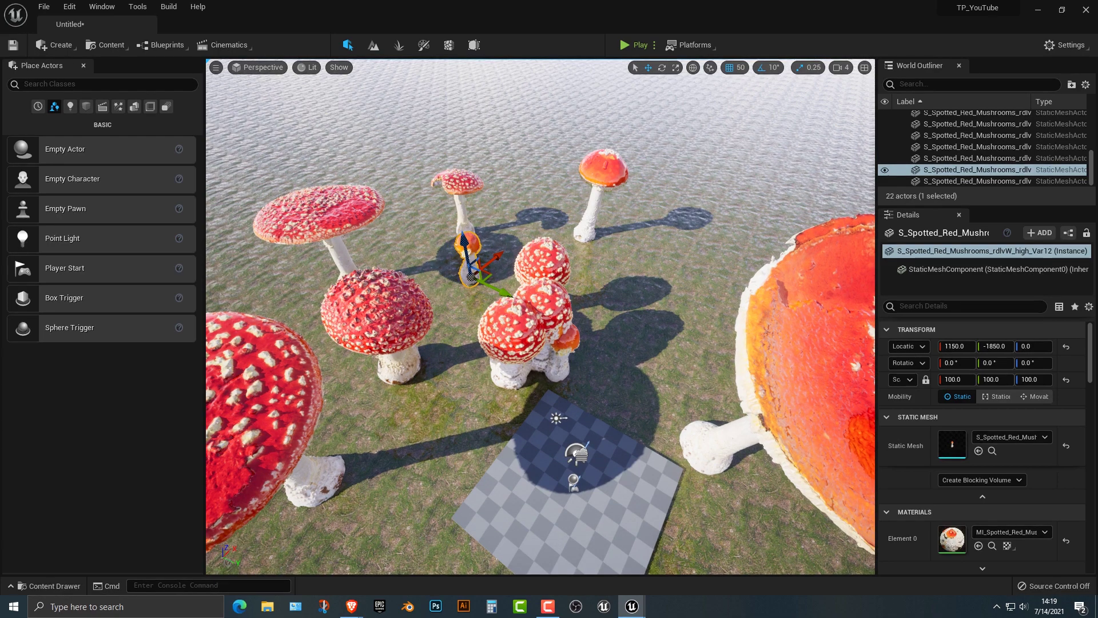
Step: Move the Var6 mushroom out of the cluster to the near side of the floor, at about X -1050, Y -450
click(507, 333)
drag(533, 344, 416, 518)
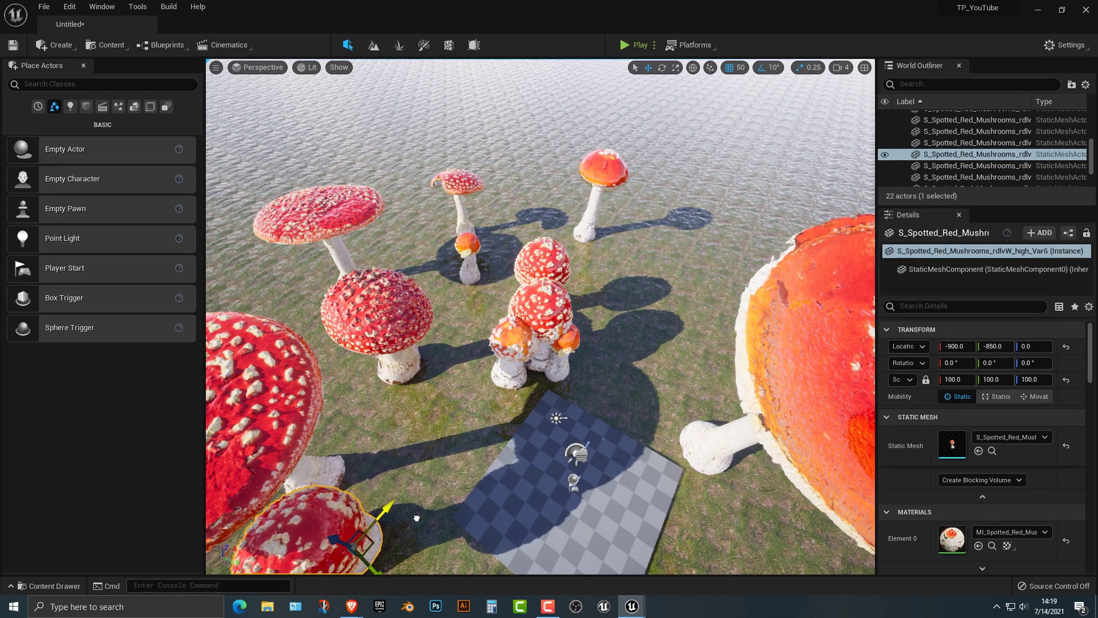
key(s)
right_drag(417, 518, 416, 517)
drag(427, 519, 472, 560)
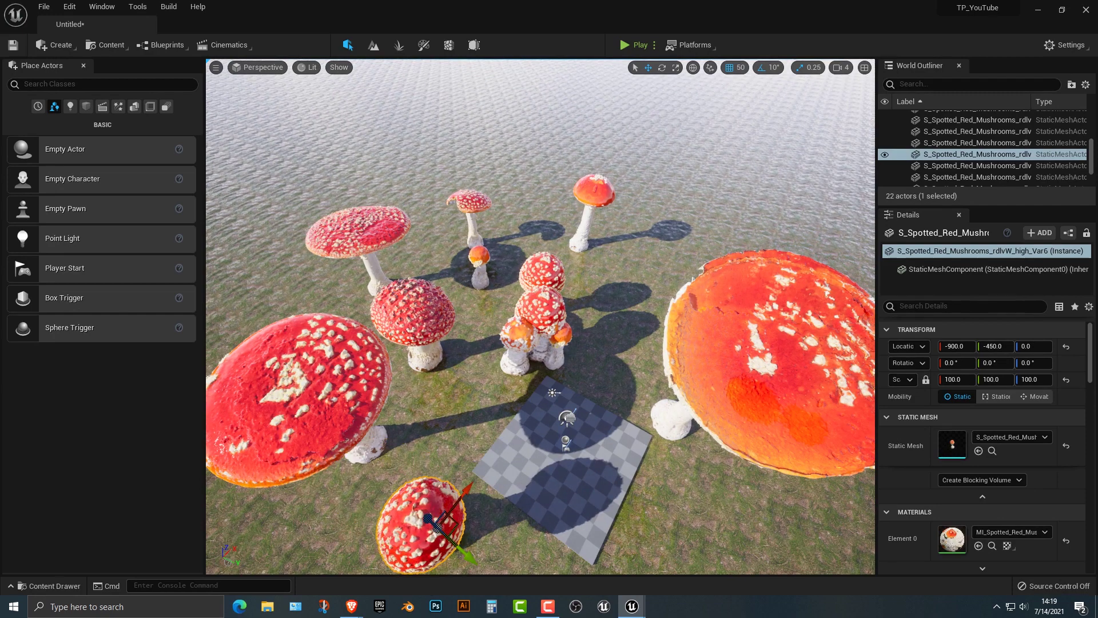
drag(430, 520, 410, 543)
Step: Move the Var11 mushroom beside the floor's edge and the Var7 mushroom to about X 2250, Y -100
click(516, 344)
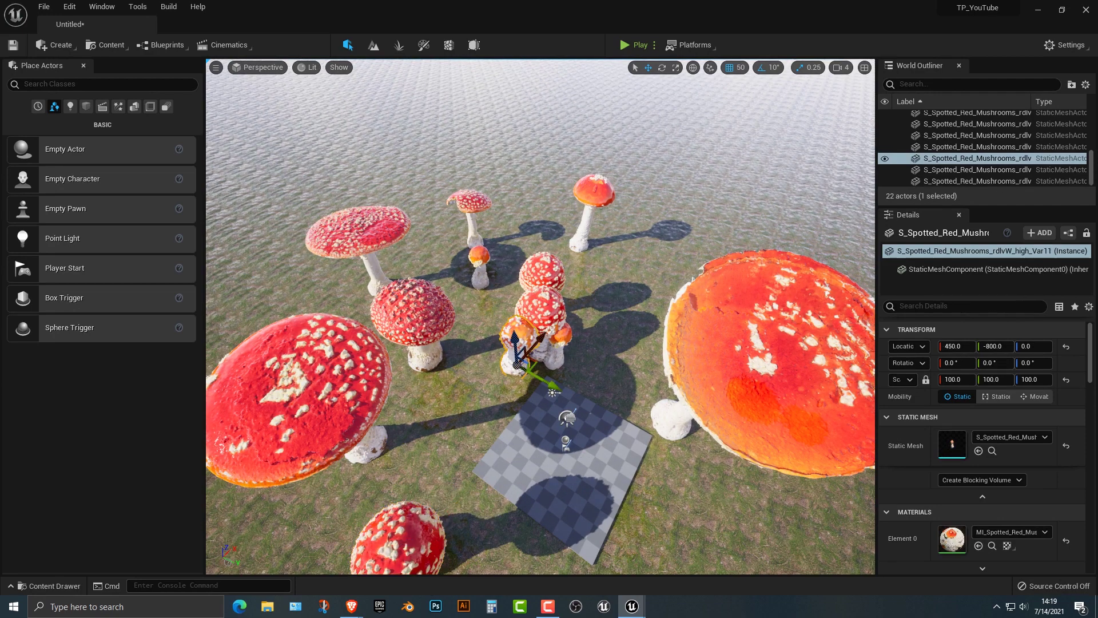
drag(536, 342, 489, 382)
click(540, 315)
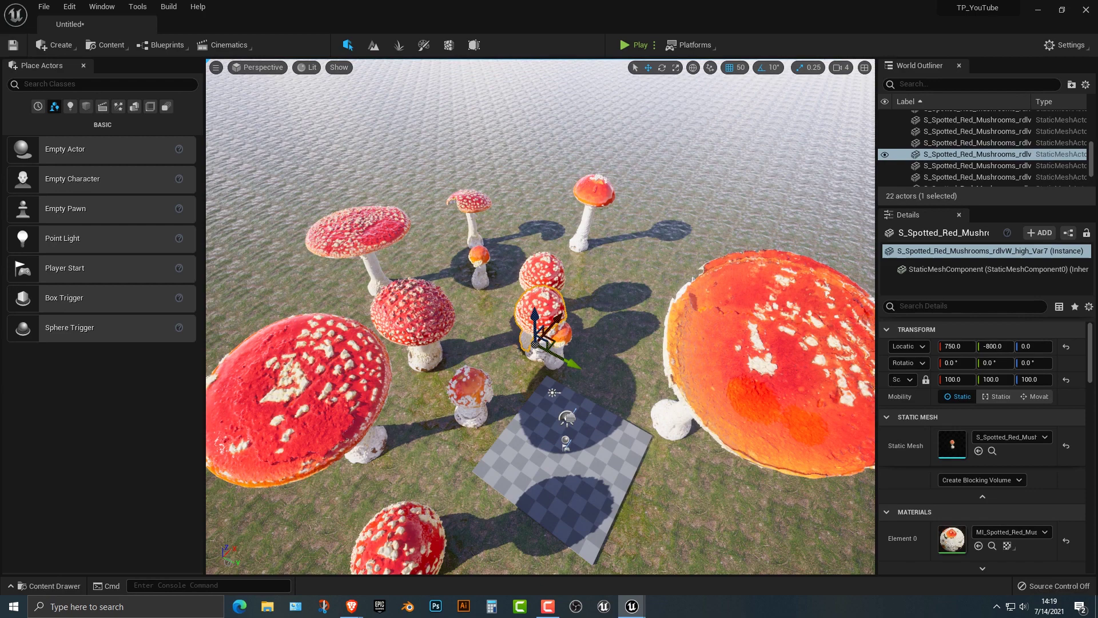
drag(561, 322, 707, 303)
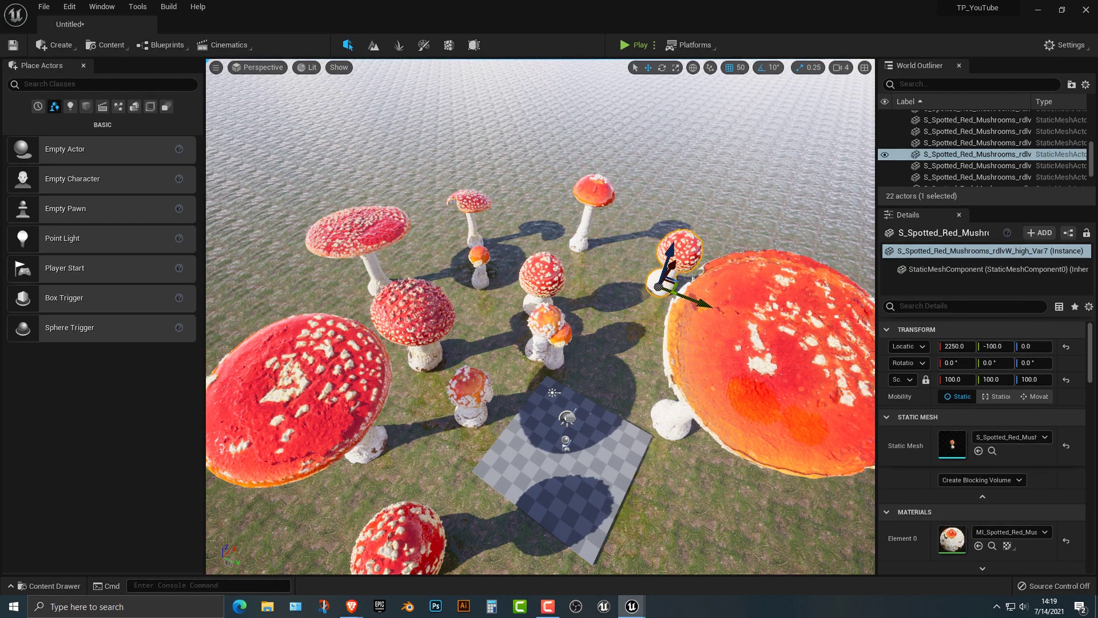
Step: Move the Var13 mushroom to about X -100, Y 1050 and undo its stray downward move so it stays at Z 0
click(561, 341)
drag(564, 368, 688, 492)
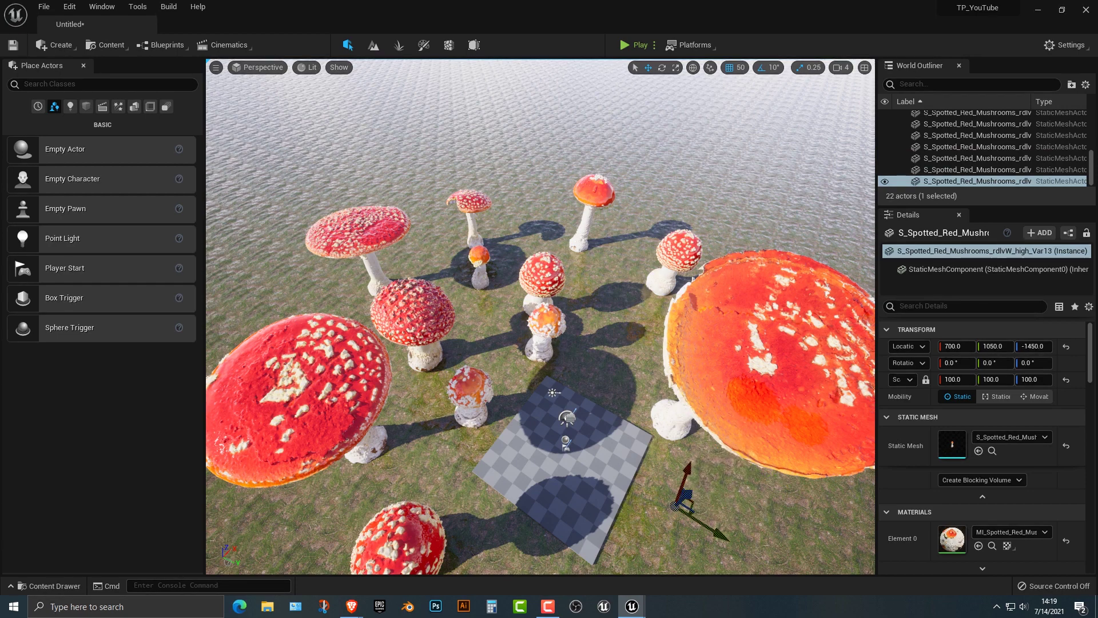
key(ctrl+z)
key(ctrl+z)
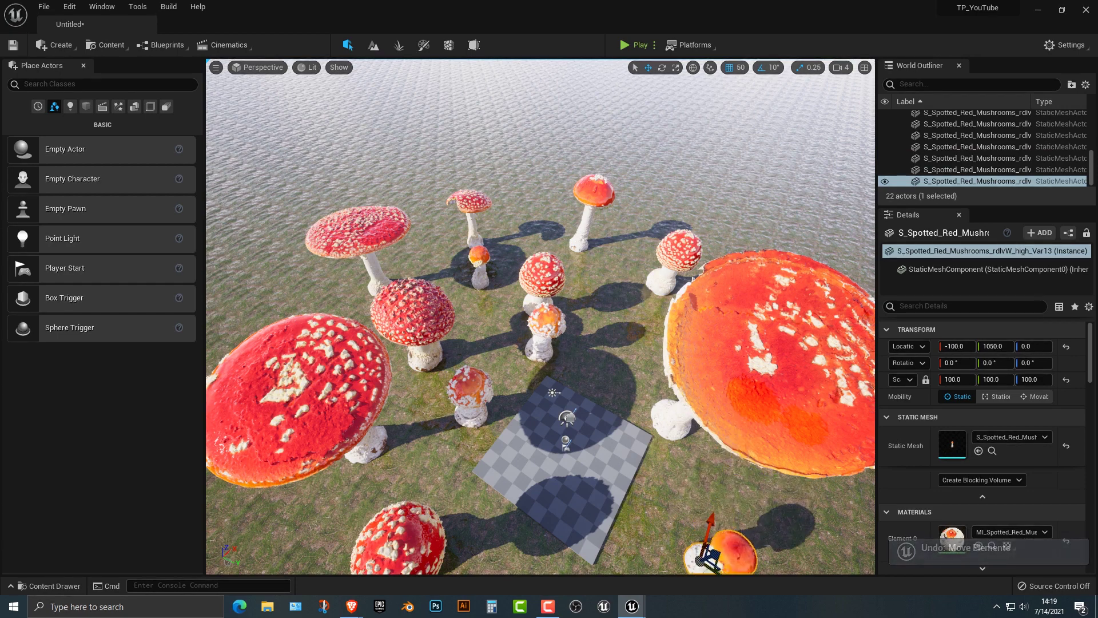
Step: Move the Var8 mushroom along Y to about 50, between the cluster and the giant Var1 mushroom
right_drag(538, 336, 546, 336)
click(541, 331)
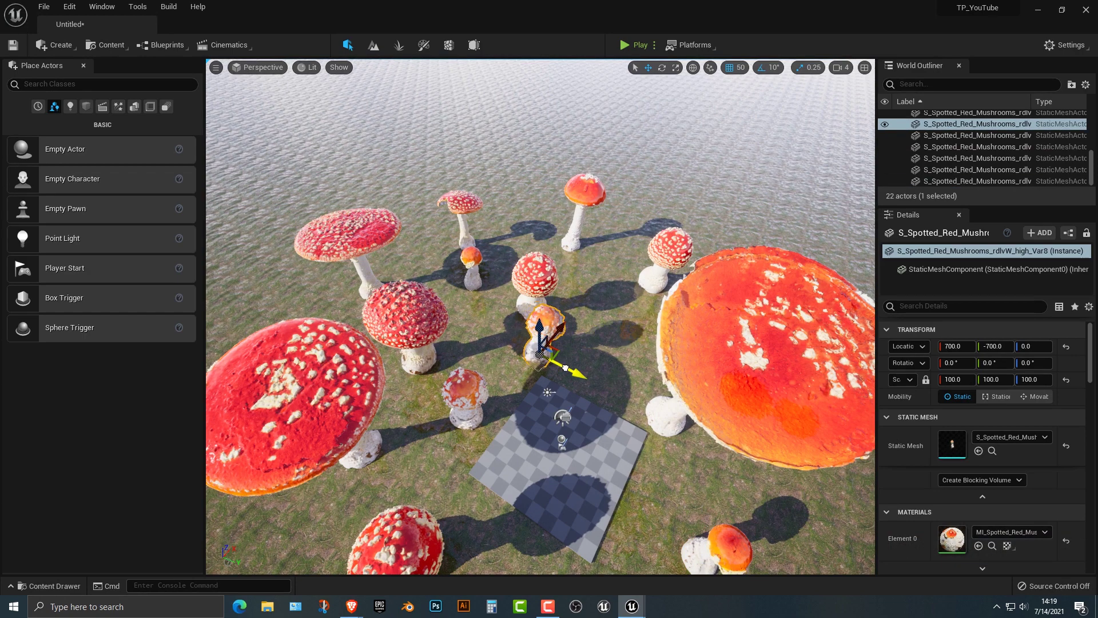
drag(565, 367, 635, 403)
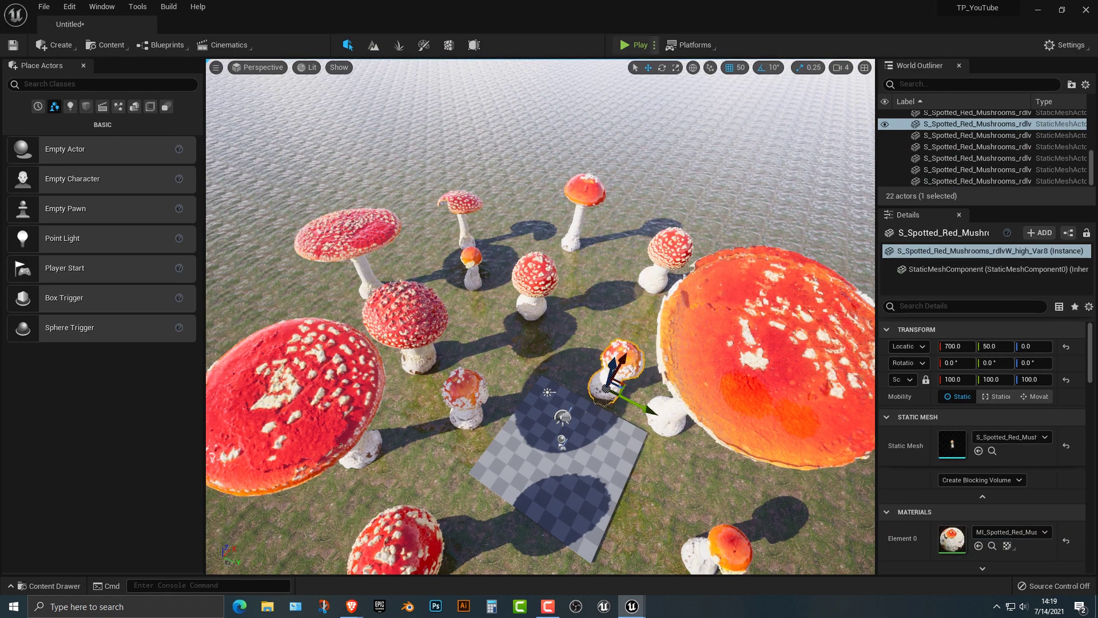
Step: Play the level and walk the character across the floor and moss among the giant mushrooms, ending the play session when done
click(624, 45)
key(w)
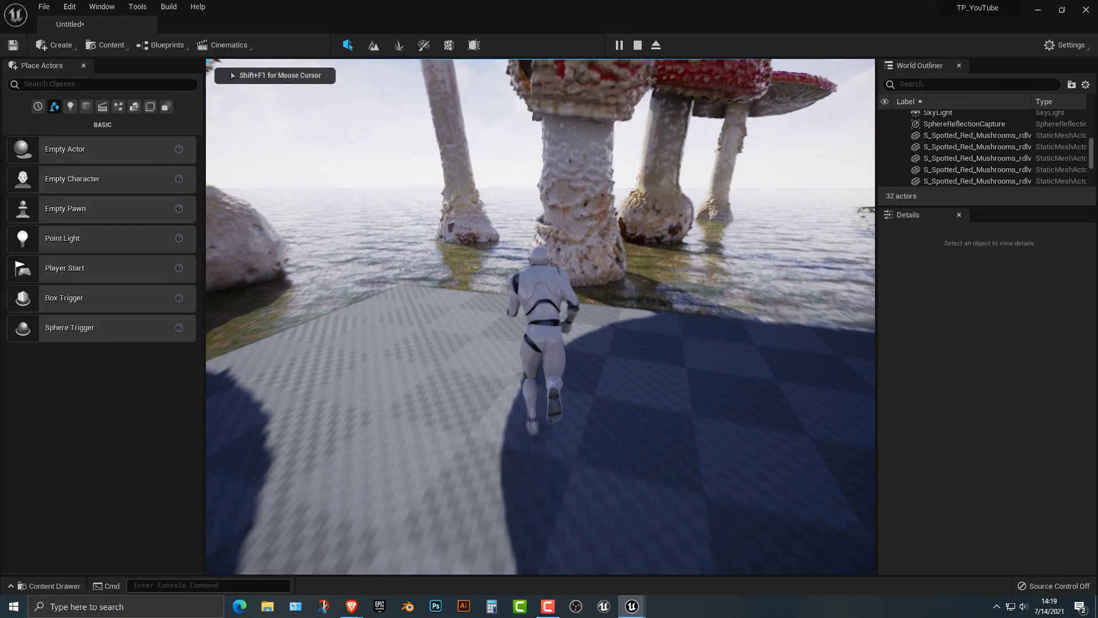
key(w)
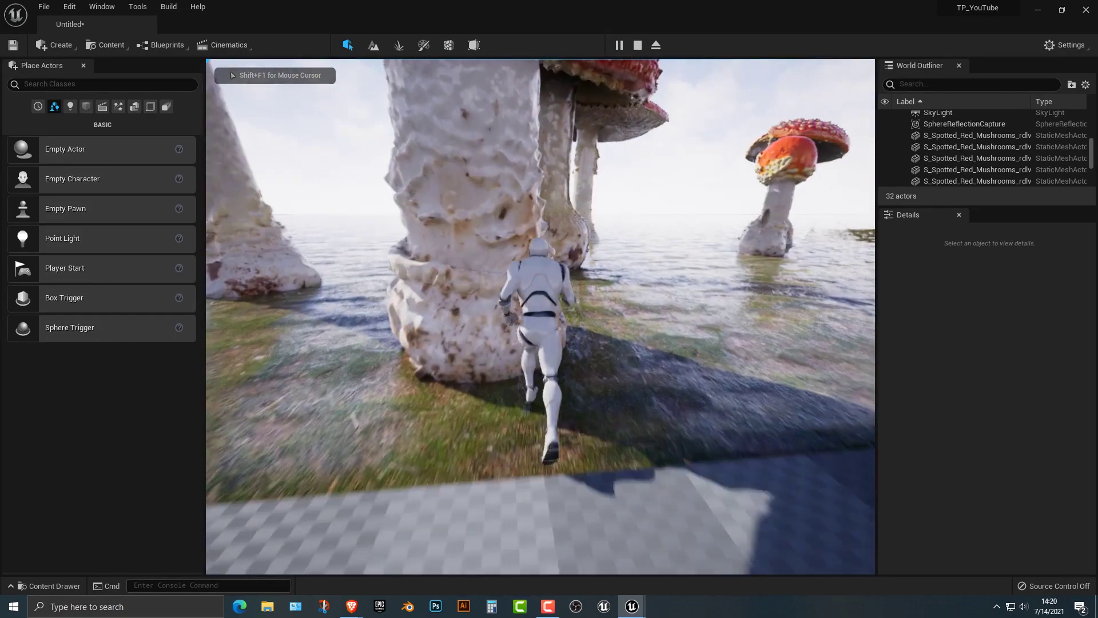
key(w)
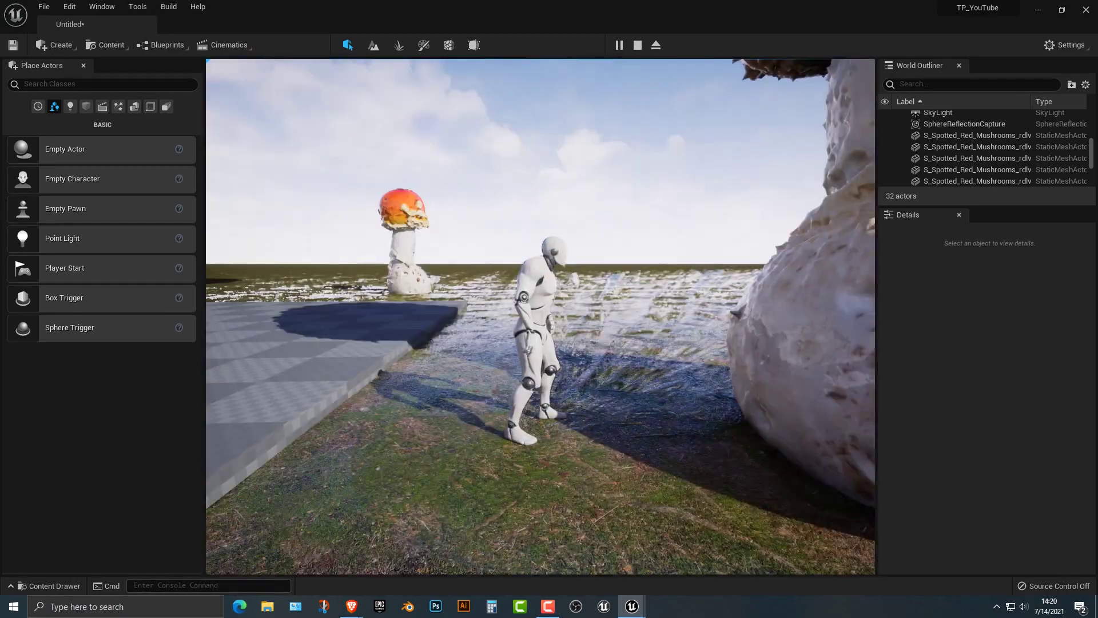
key(w)
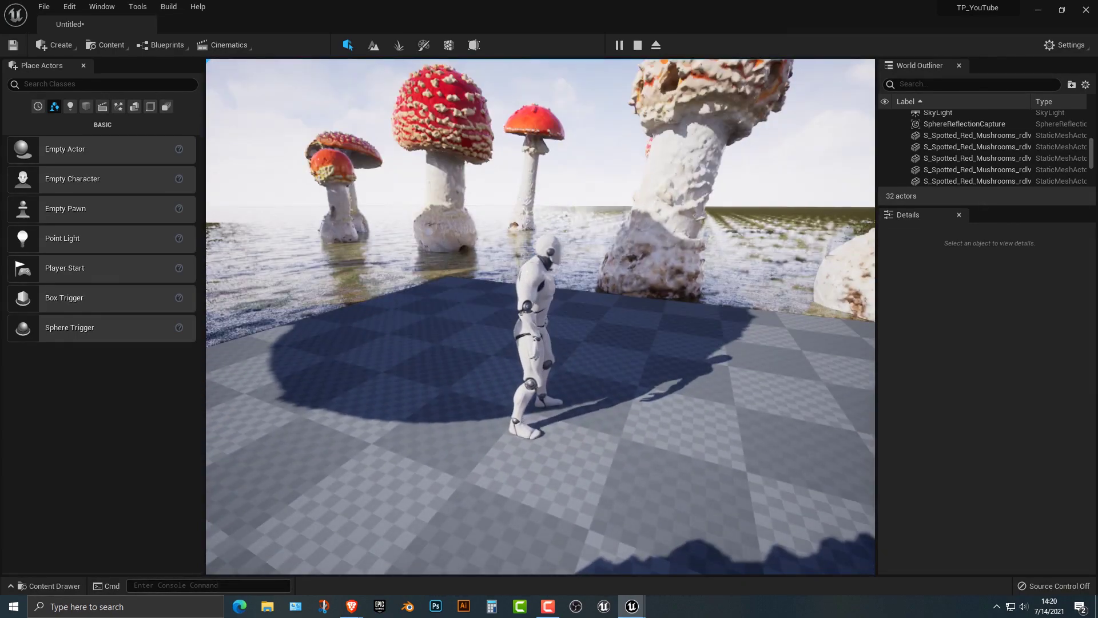
key(d)
key(Escape)
Step: Move the small Var12 mushroom along X, closer to the floor and the Var4 mushroom
right_drag(540, 316, 532, 357)
key(s)
key(s)
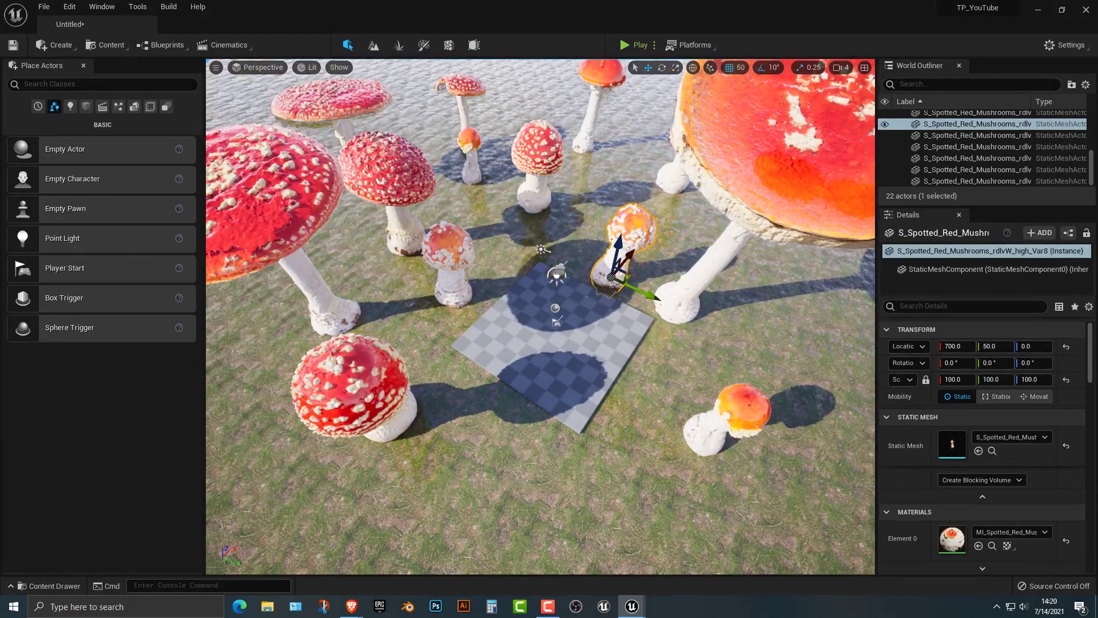
click(540, 252)
click(470, 141)
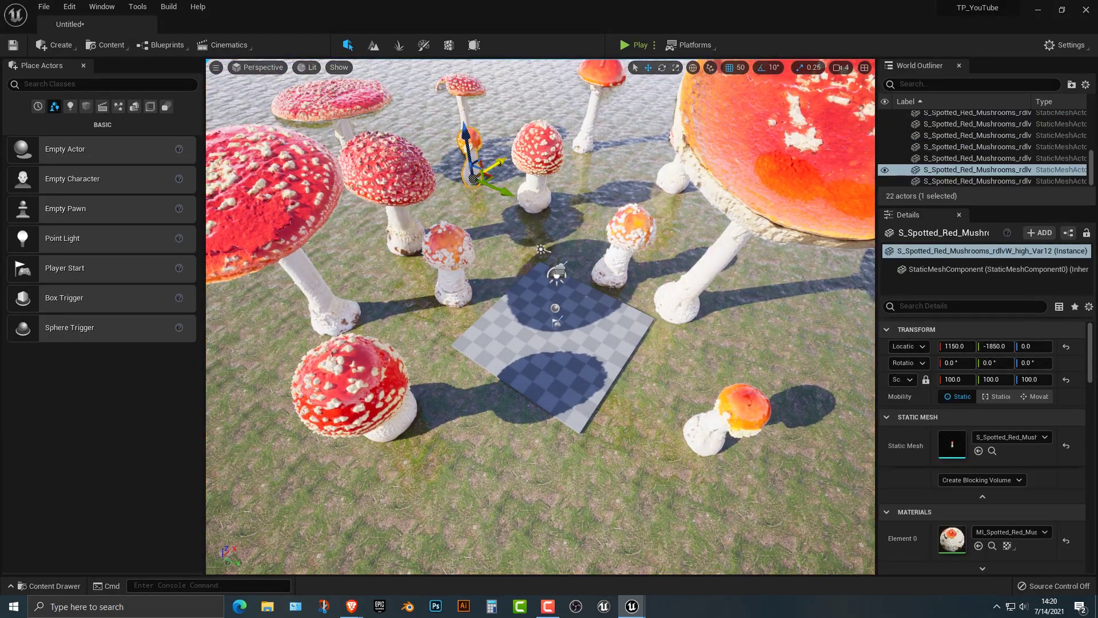
drag(502, 163, 512, 231)
Step: Place six copies of the giant Var1 mushroom around the scene and a copy of the Var3 mushroom at about X 450, Y 1450
key(s)
right_drag(511, 231, 511, 231)
click(453, 352)
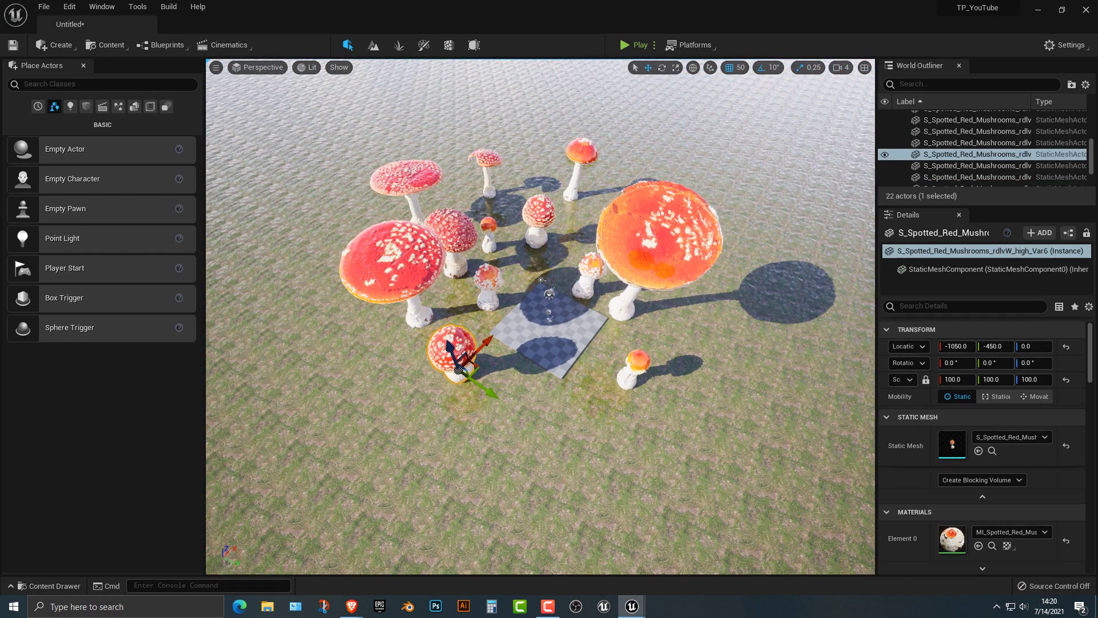
click(623, 306)
alt+drag(625, 301, 748, 362)
click(399, 179)
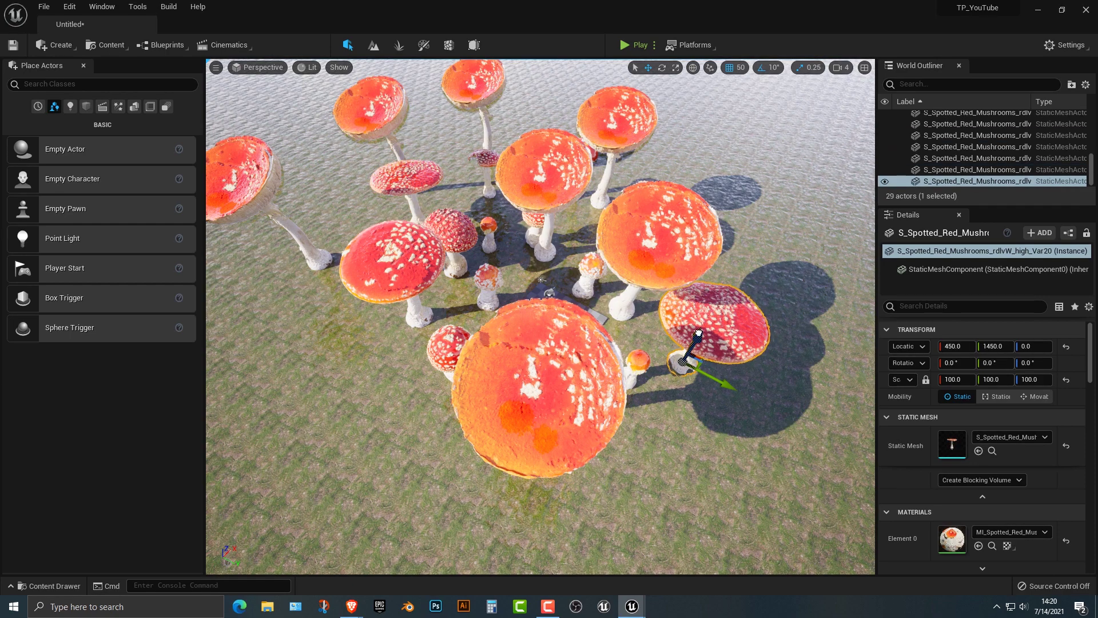
Step: Place two more copies of the Var3 mushroom around the scene, the second at about X -2000, Y -1350
alt+drag(698, 332, 656, 430)
alt+drag(654, 489, 359, 367)
right_drag(491, 343, 581, 345)
key(s)
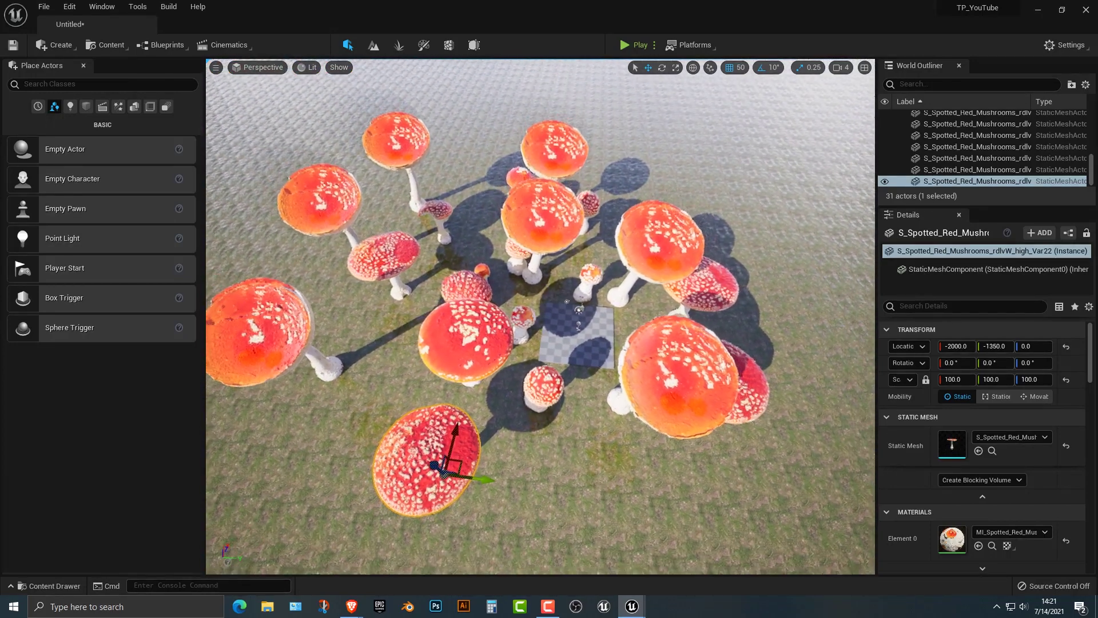
Step: Select all the spotted red mushrooms and group them, undoing a small trial move of the group along Y
ctrl+click(263, 334)
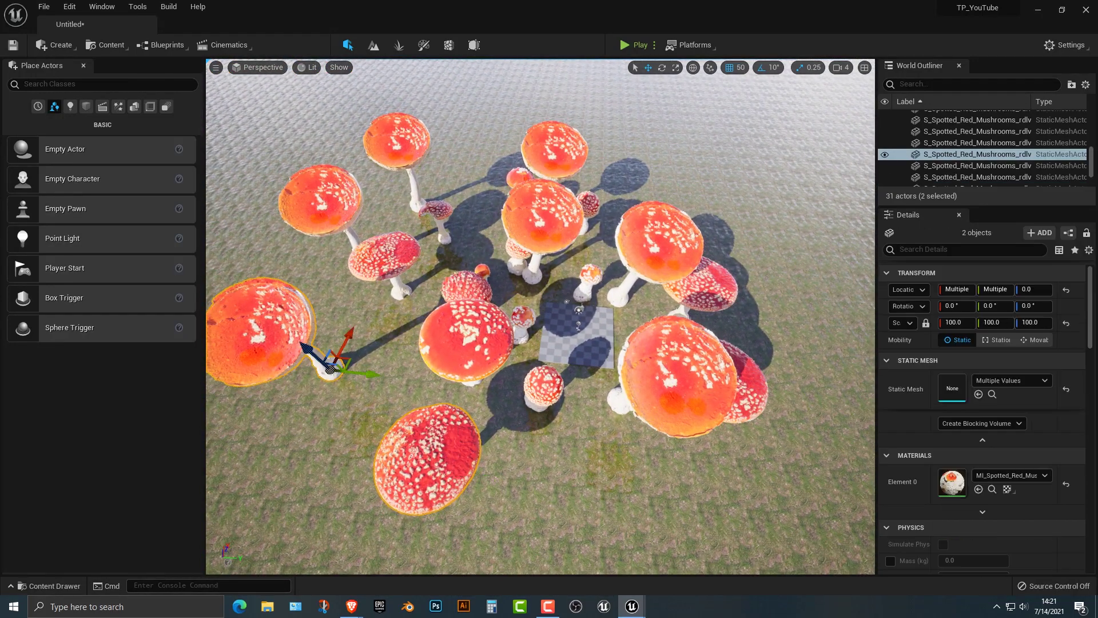
scroll(983, 148, up, 3)
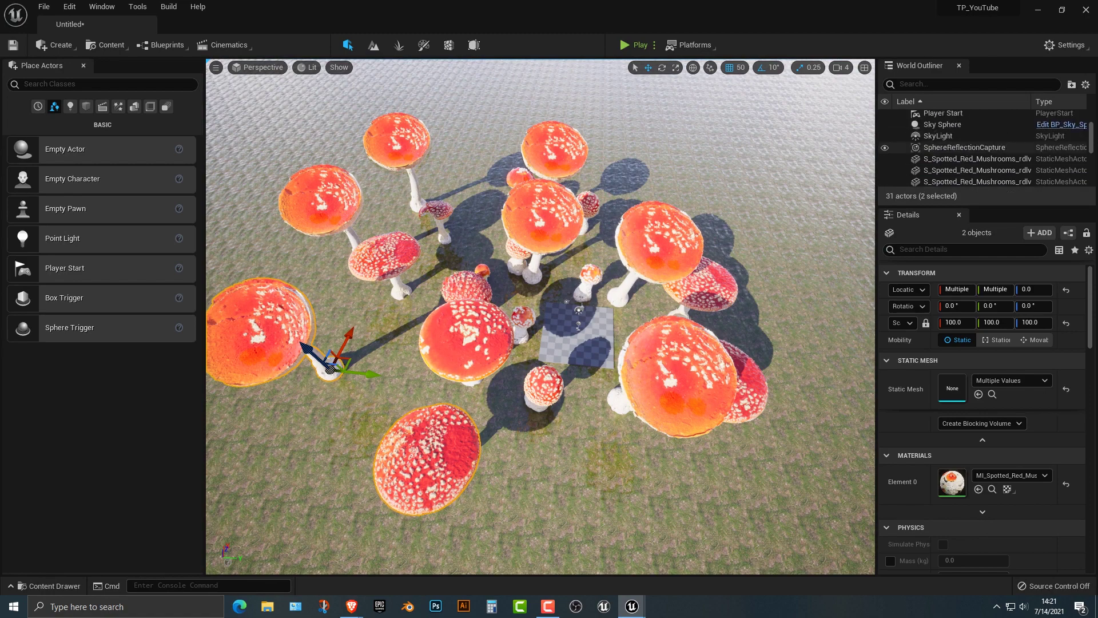
click(983, 159)
scroll(997, 169, down, 3)
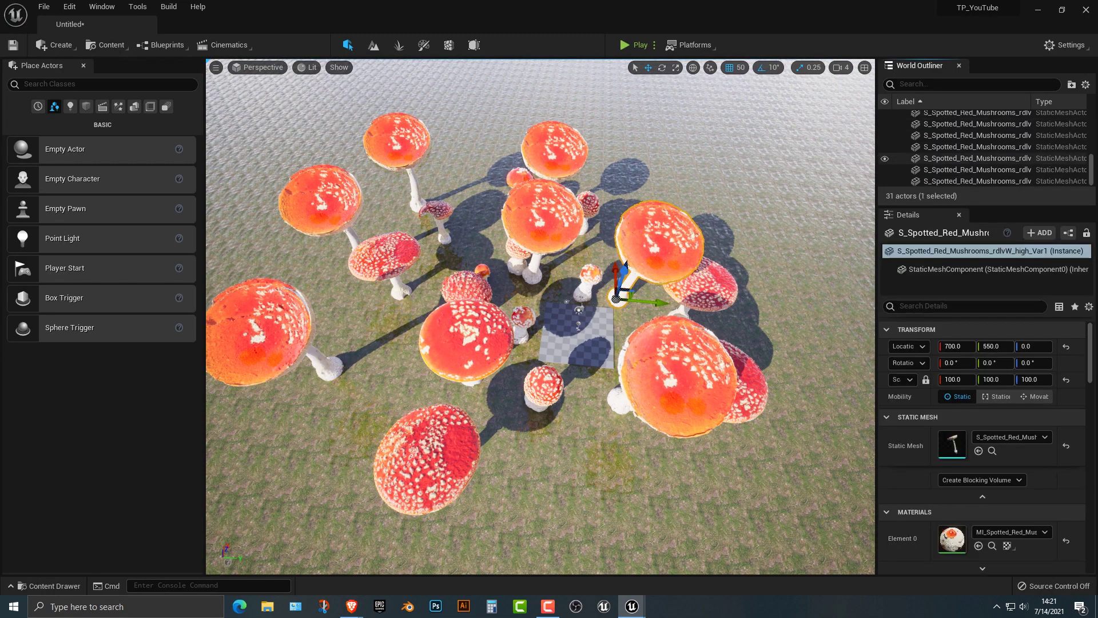
shift+click(984, 180)
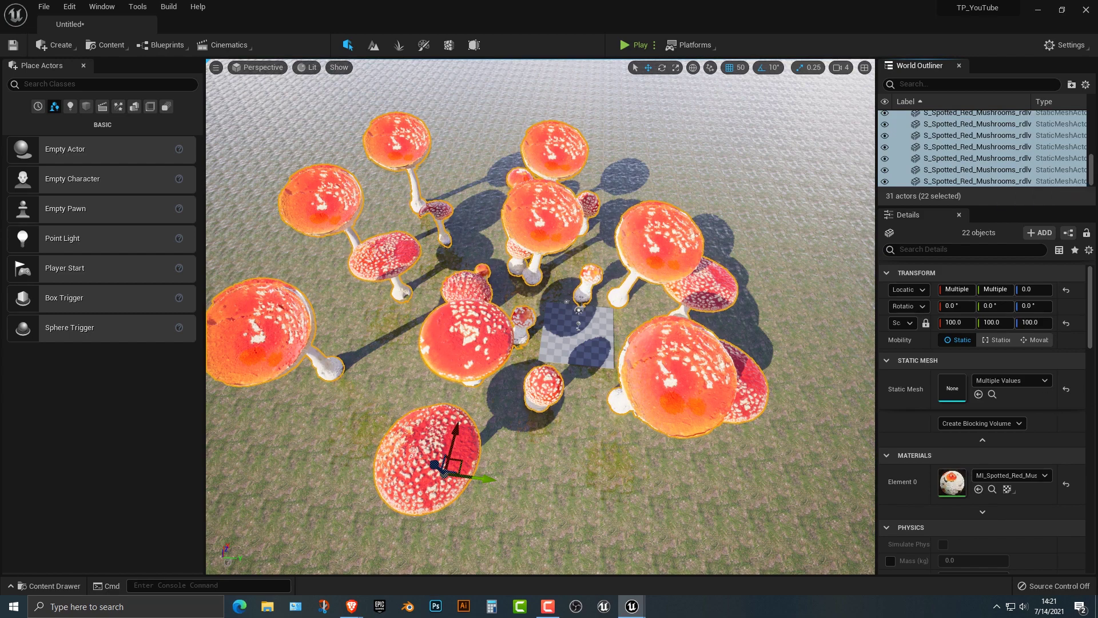
right_click(983, 181)
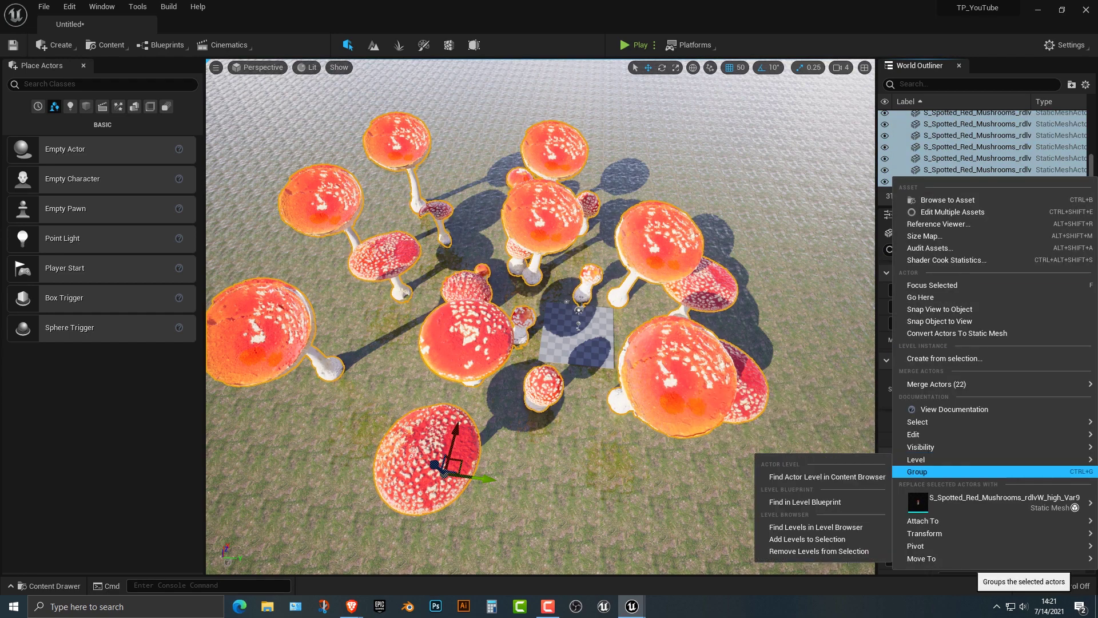
click(917, 471)
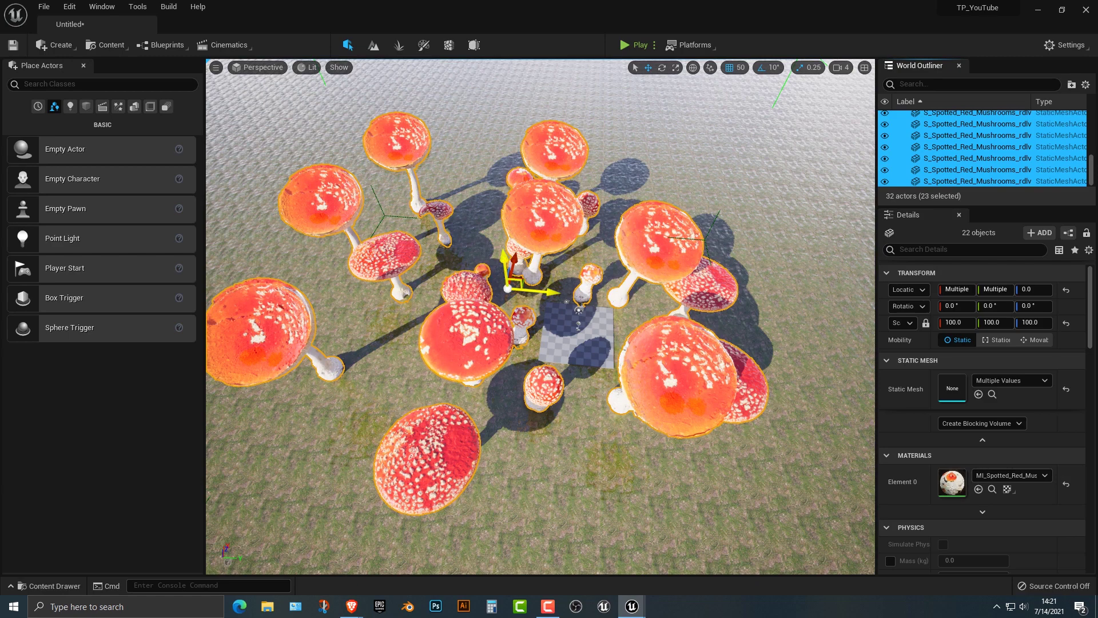
mouse_move(548, 292)
mouse_down()
mouse_move(651, 296)
mouse_move(566, 293)
mouse_up()
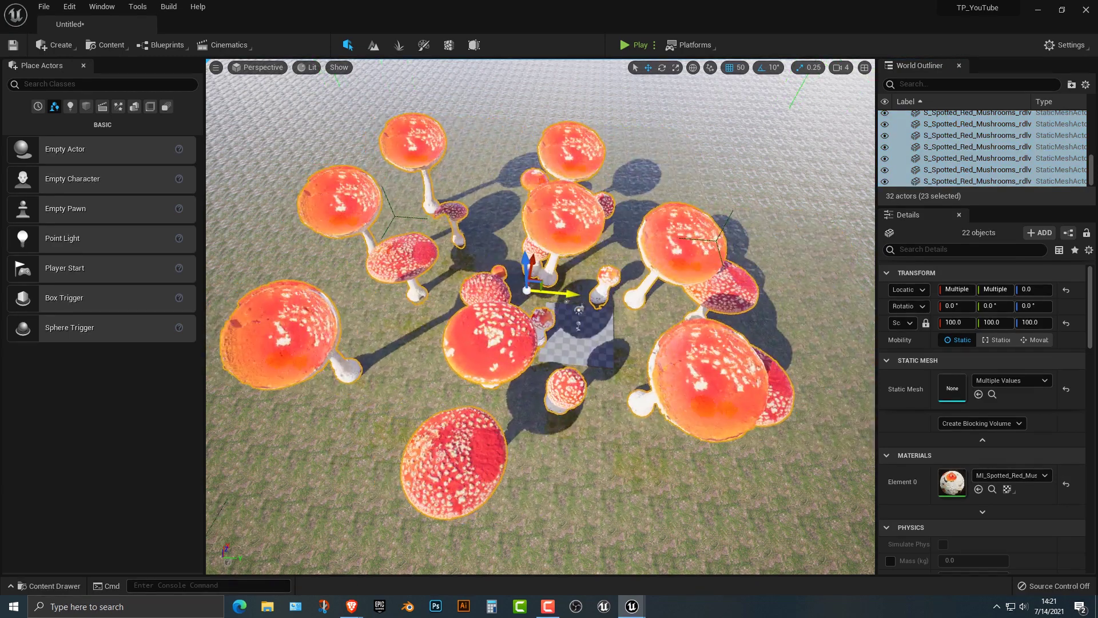
key(ctrl+z)
Step: Copy the mushroom group along Y to sit beside the original, and rotate the copy 100° about Z
scroll(554, 292, down, 6)
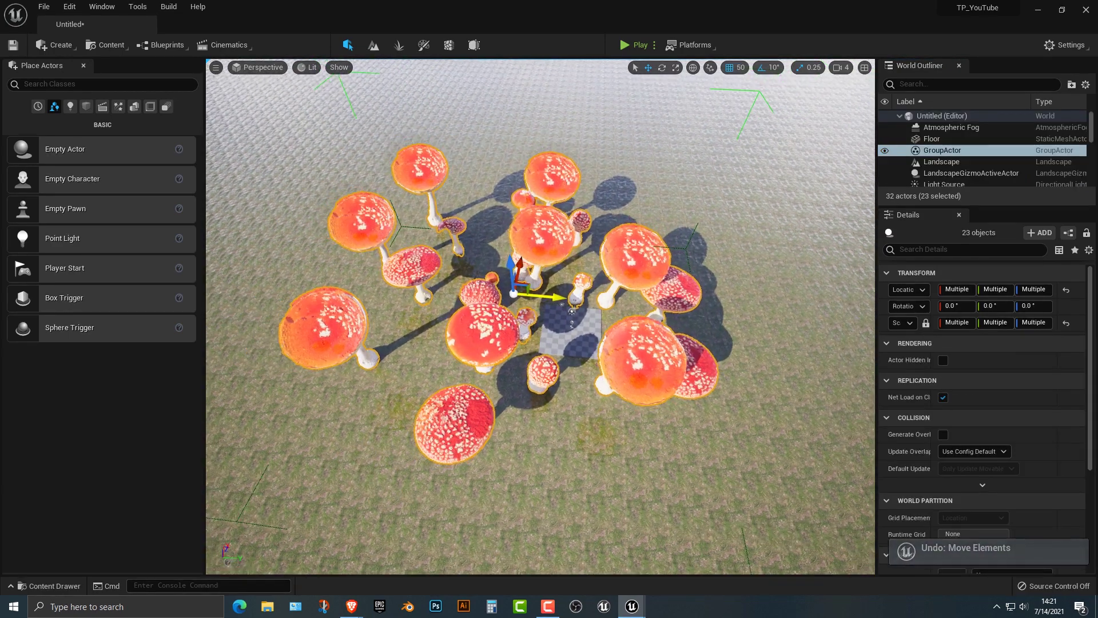
scroll(568, 311, down, 2)
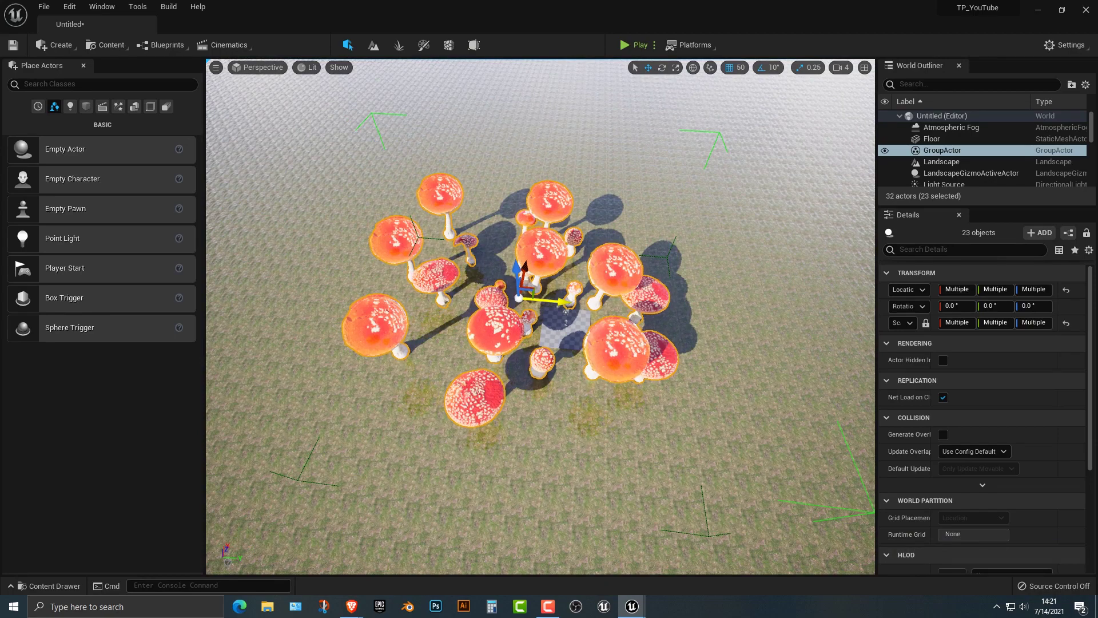
alt+drag(556, 301, 871, 318)
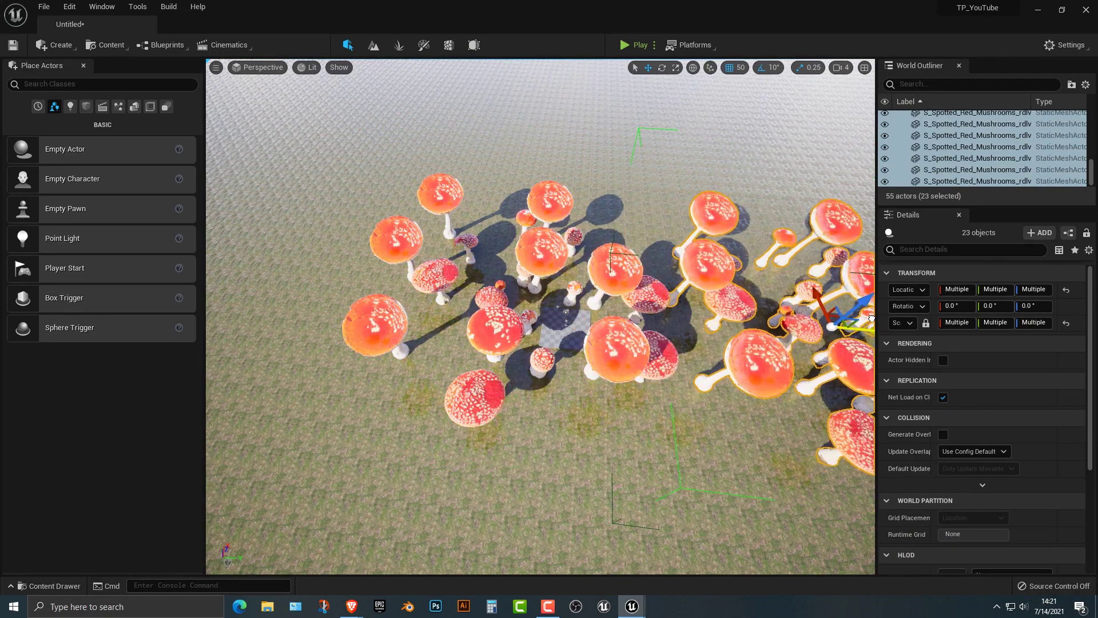
scroll(864, 319, down, 2)
right_drag(824, 276, 872, 275)
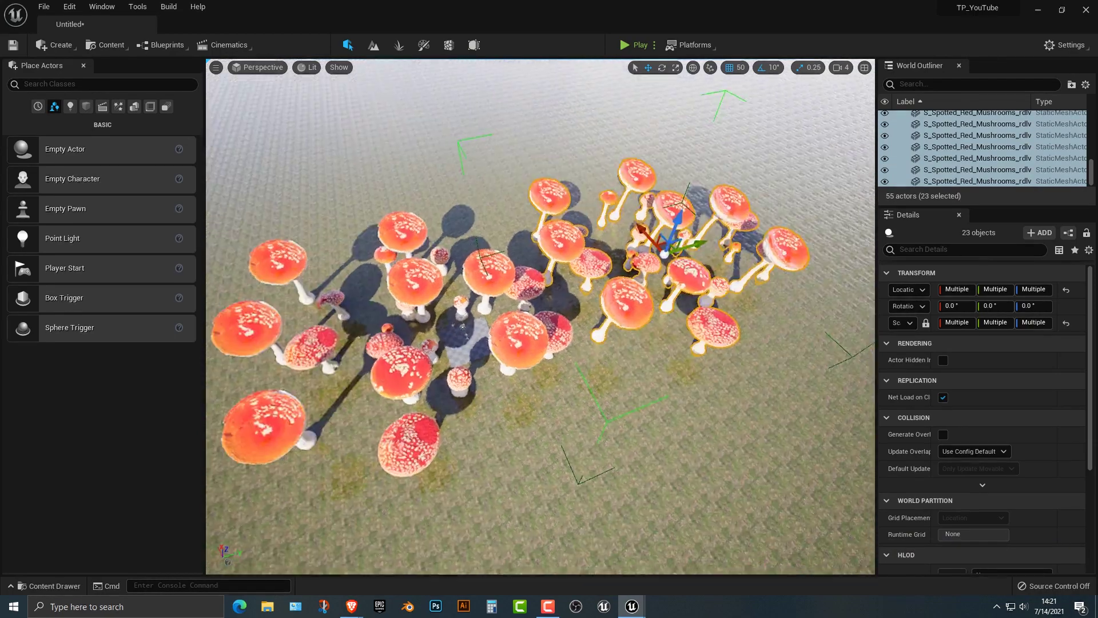
right_drag(800, 326, 823, 317)
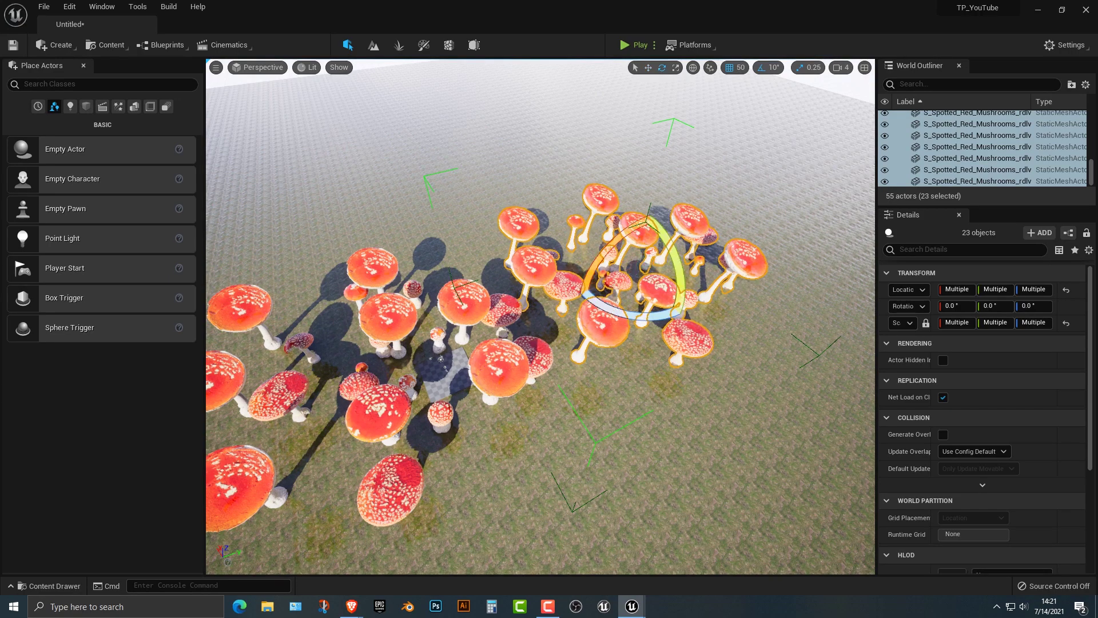
drag(636, 314, 574, 306)
key(w)
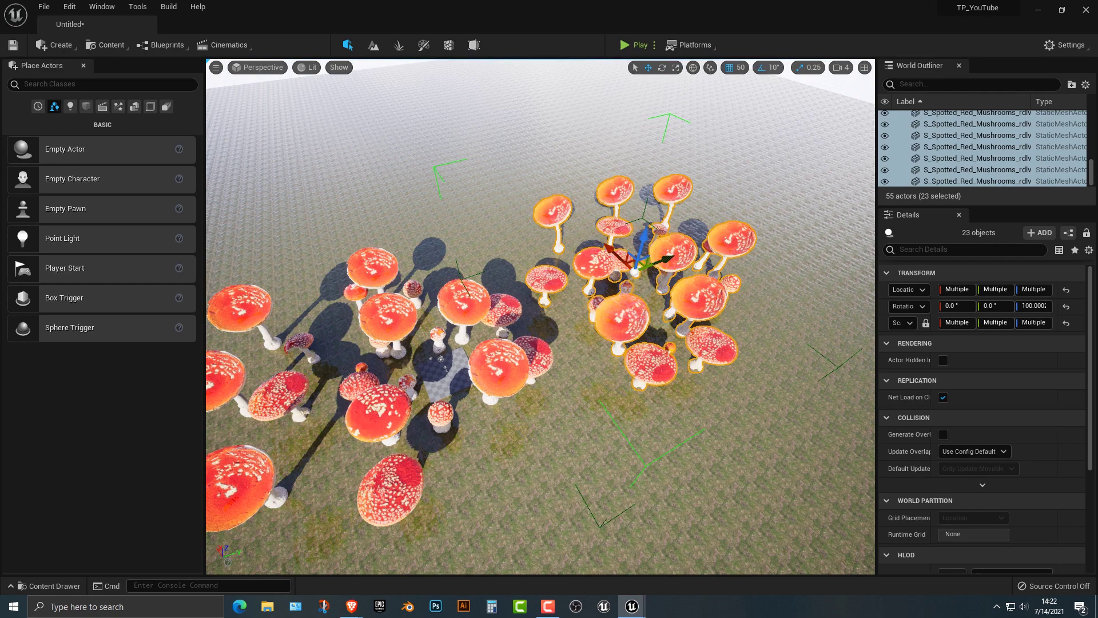
Step: Place two more copies of the rotated group behind the existing mushrooms, and rotate the second one about Z
alt+drag(615, 254, 332, 226)
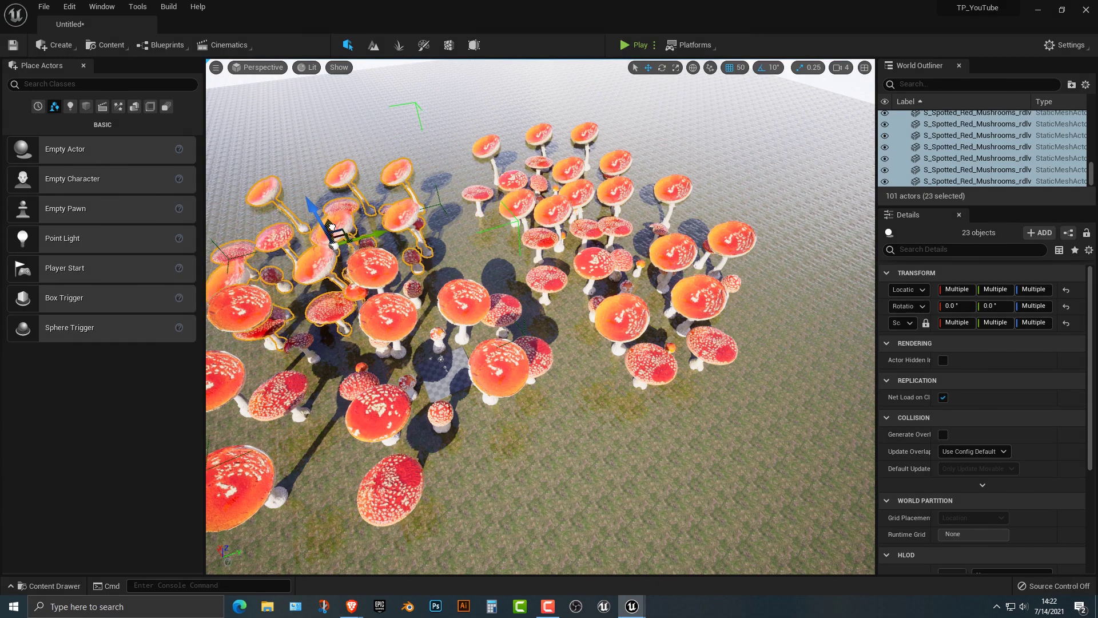
key(e)
drag(385, 235, 378, 252)
key(w)
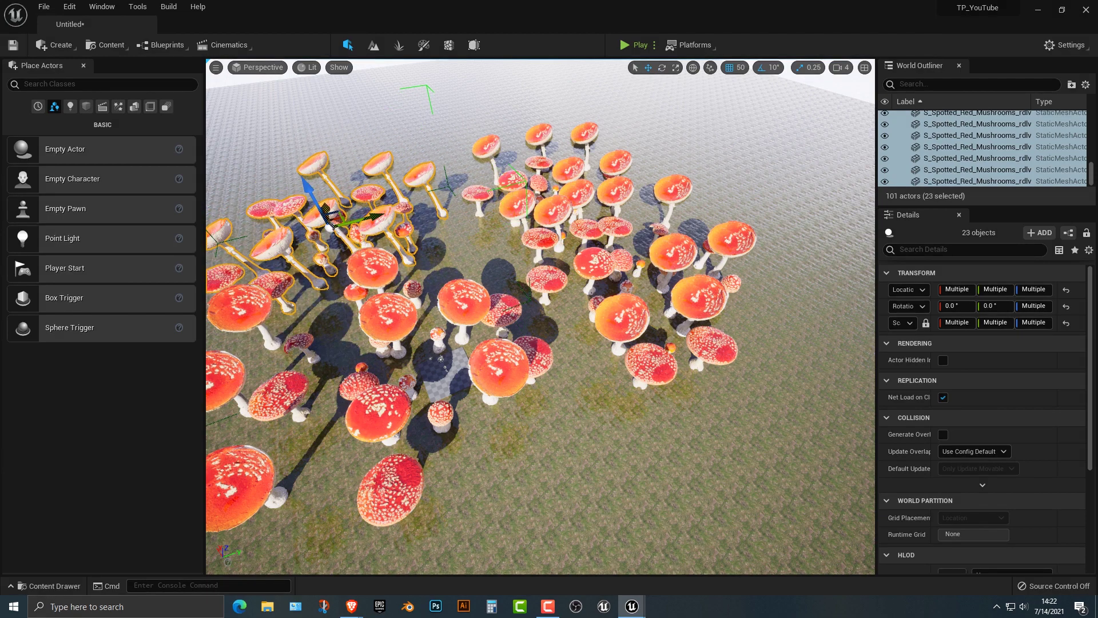
Step: Try placing another copy of the newest group on the open moss in front of the floor, and undo it
alt+drag(329, 220, 596, 409)
scroll(394, 486, down, 2)
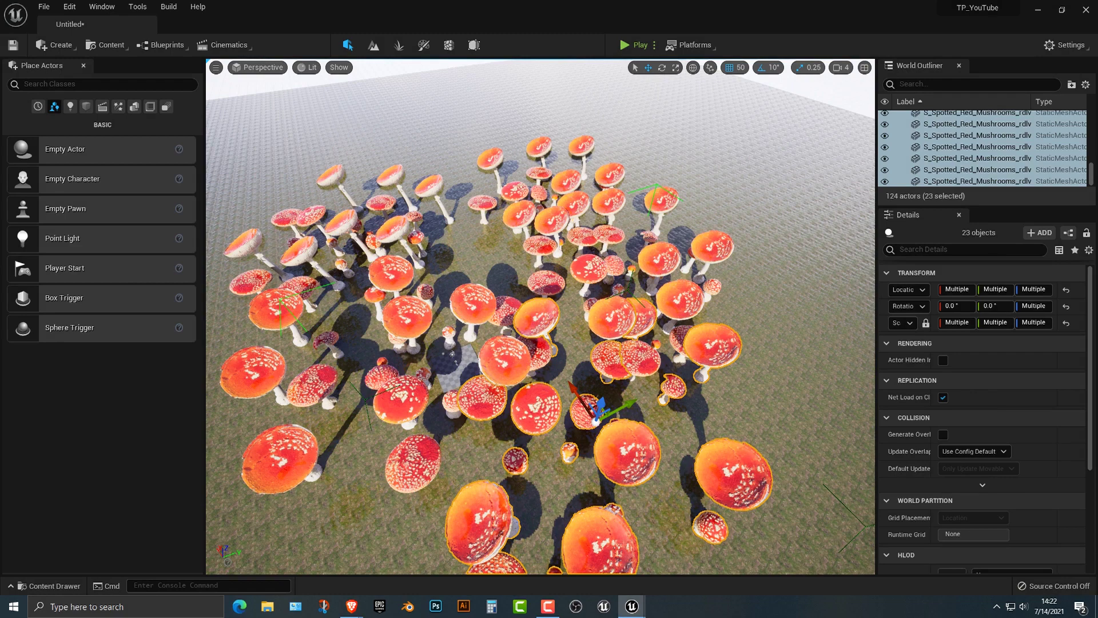
key(ctrl+z)
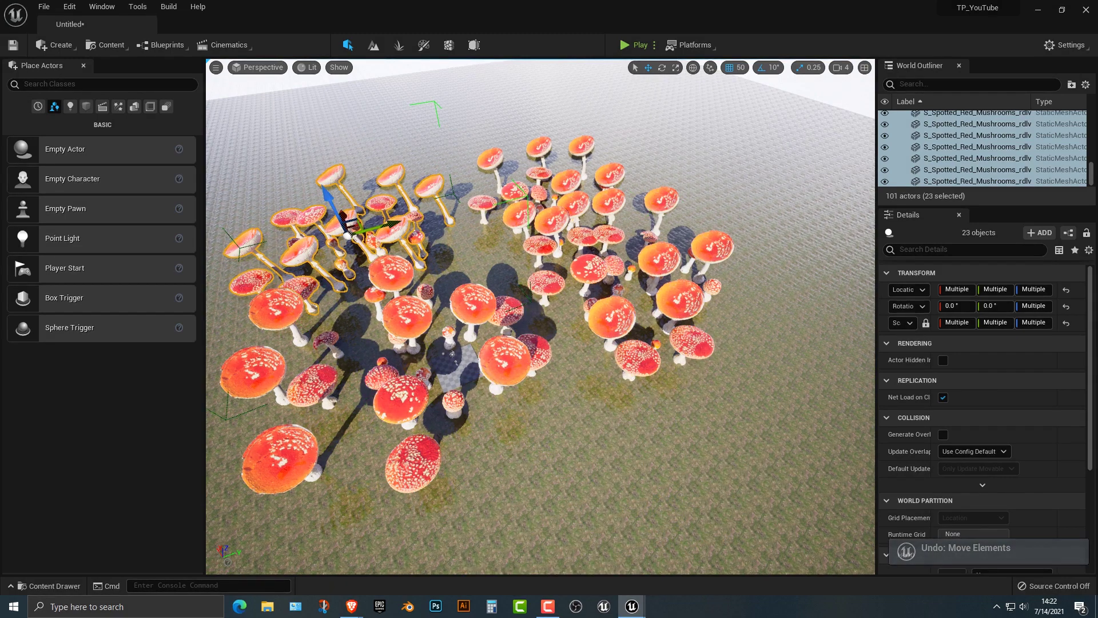
Step: Play the level to view the mushroom forest from the character's position on the floor, ending the play session when done
click(635, 44)
key(w)
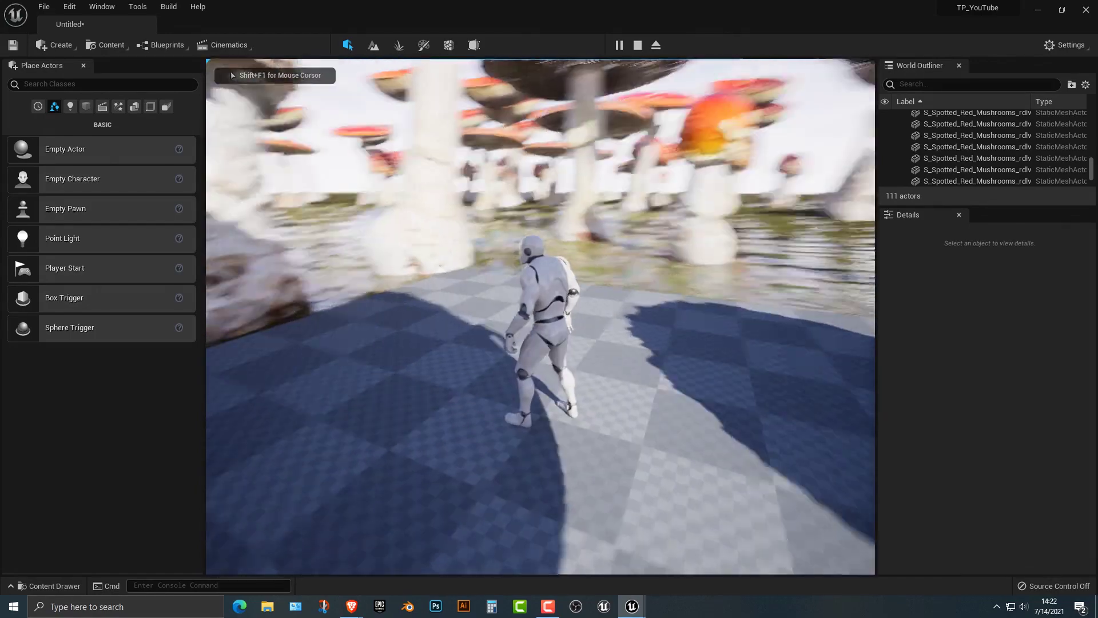
key(Escape)
Step: Move the rotated group beside the original closer to it, and shift the group behind it along Y toward the forest's middle
right_drag(541, 316, 431, 307)
key(s)
click(678, 392)
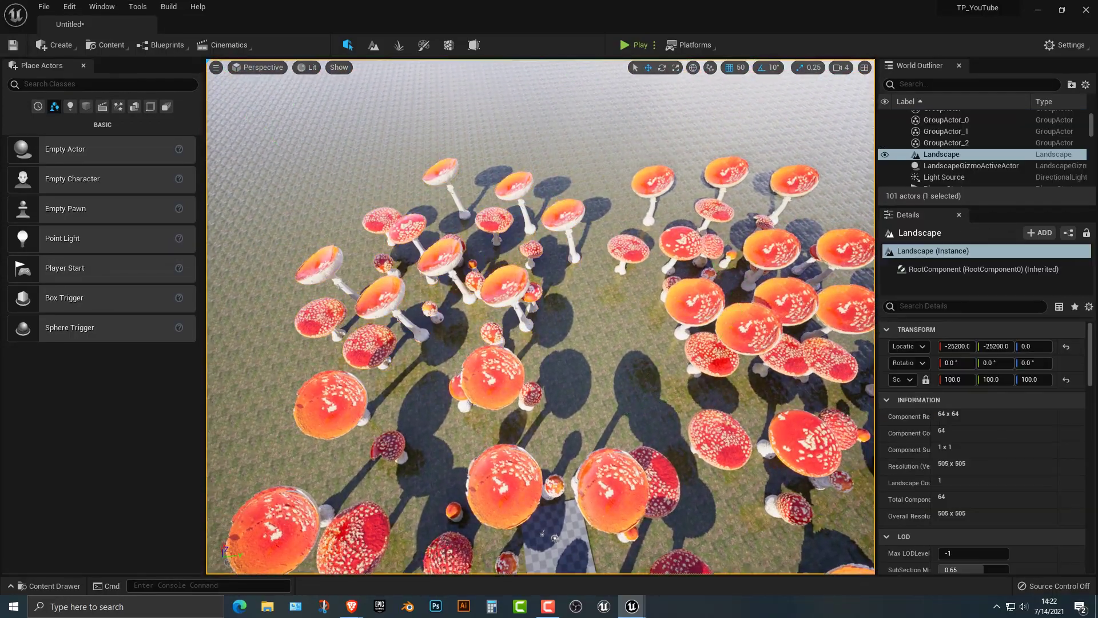
click(722, 435)
key(s)
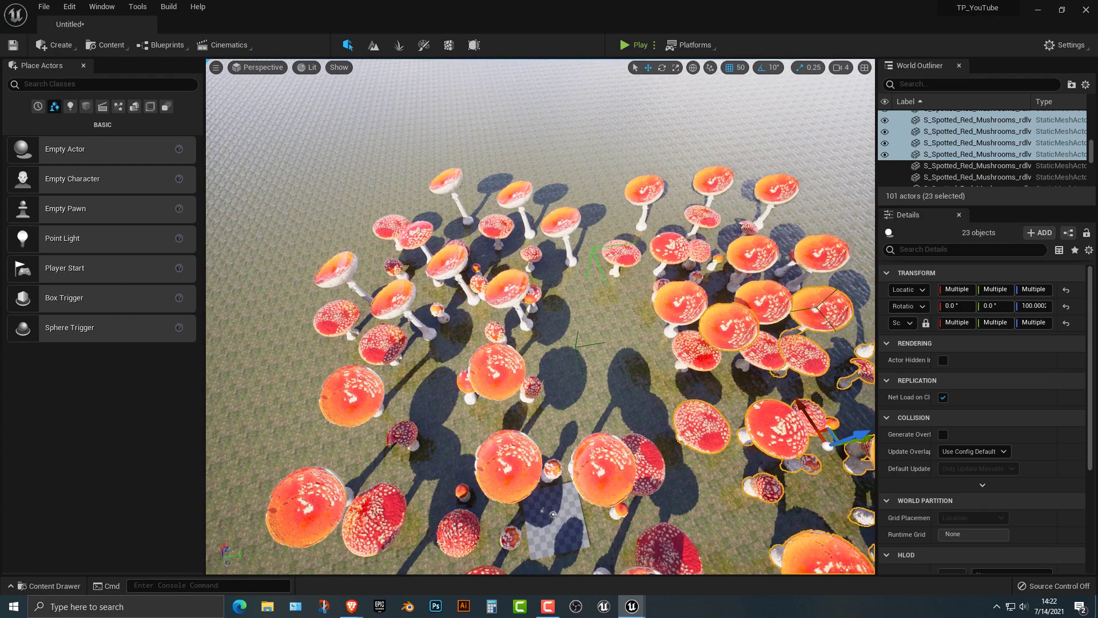
drag(862, 438, 837, 445)
click(761, 301)
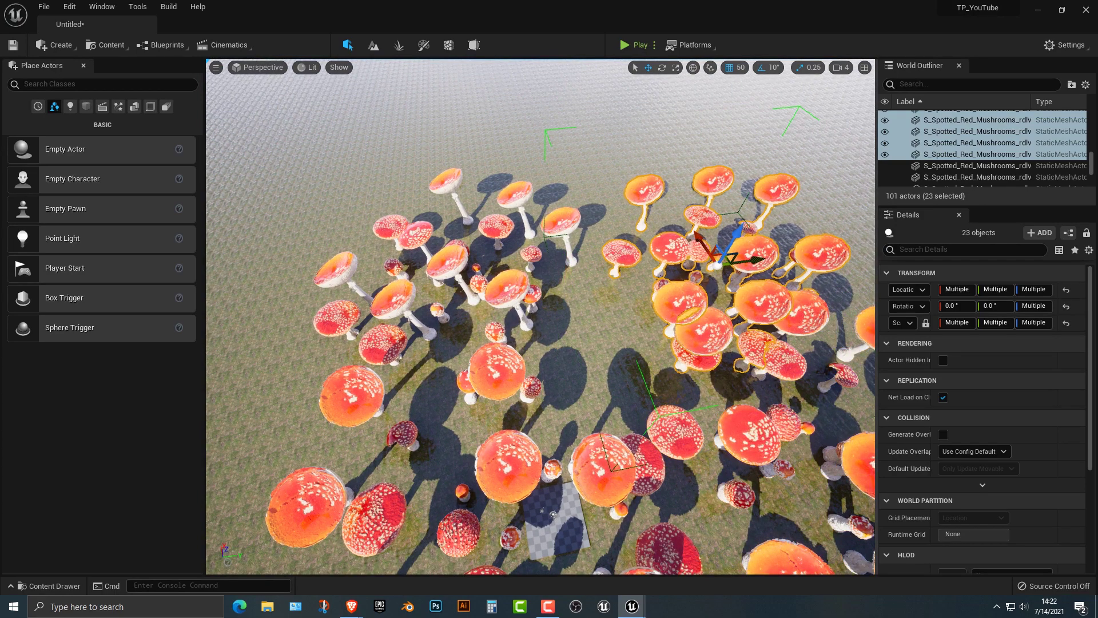
drag(760, 262, 679, 279)
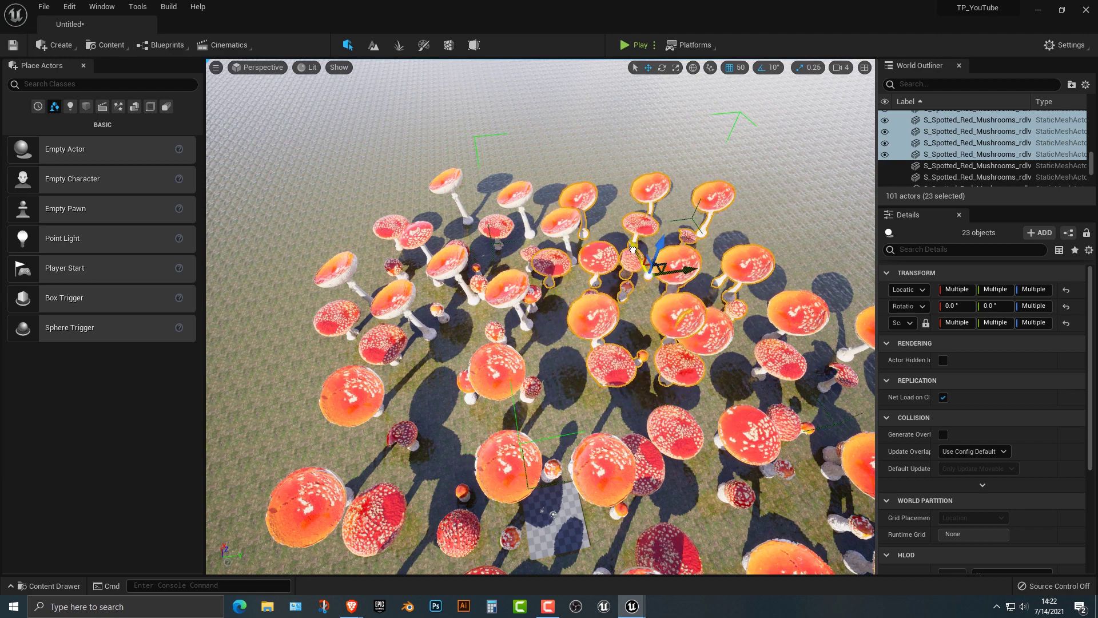
Step: Place a copy of the back middle group at the far corner of the forest, past the group rotated a second time
alt+drag(632, 249, 263, 303)
scroll(263, 303, down, 3)
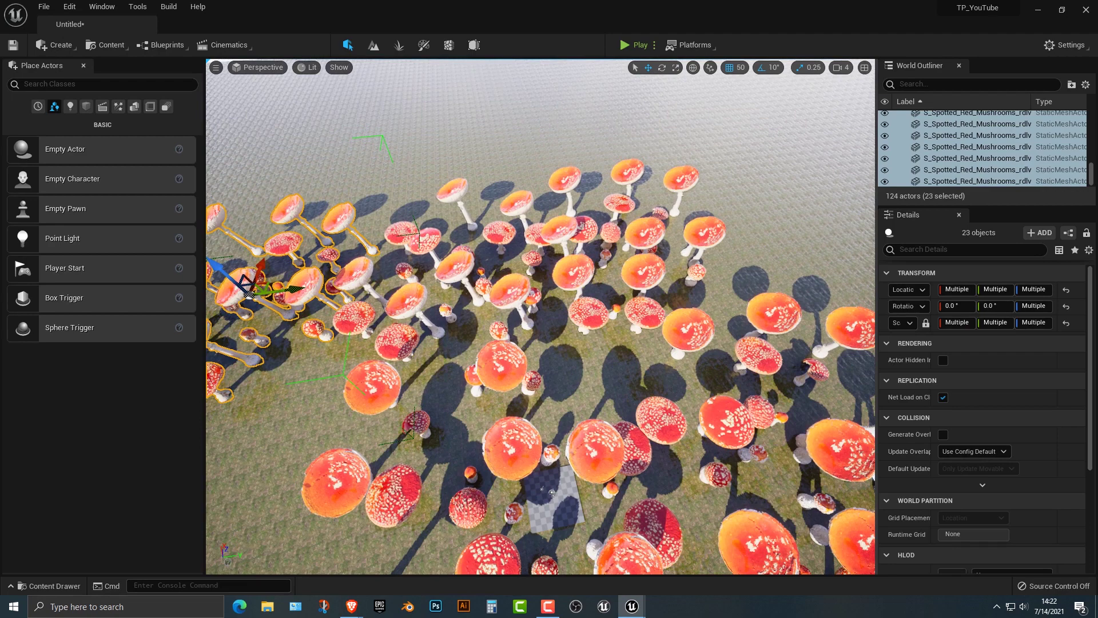
key(e)
right_drag(324, 279, 294, 281)
Step: Place three copies of the original mushroom group around the floor to fill the empty side of the landscape
click(549, 392)
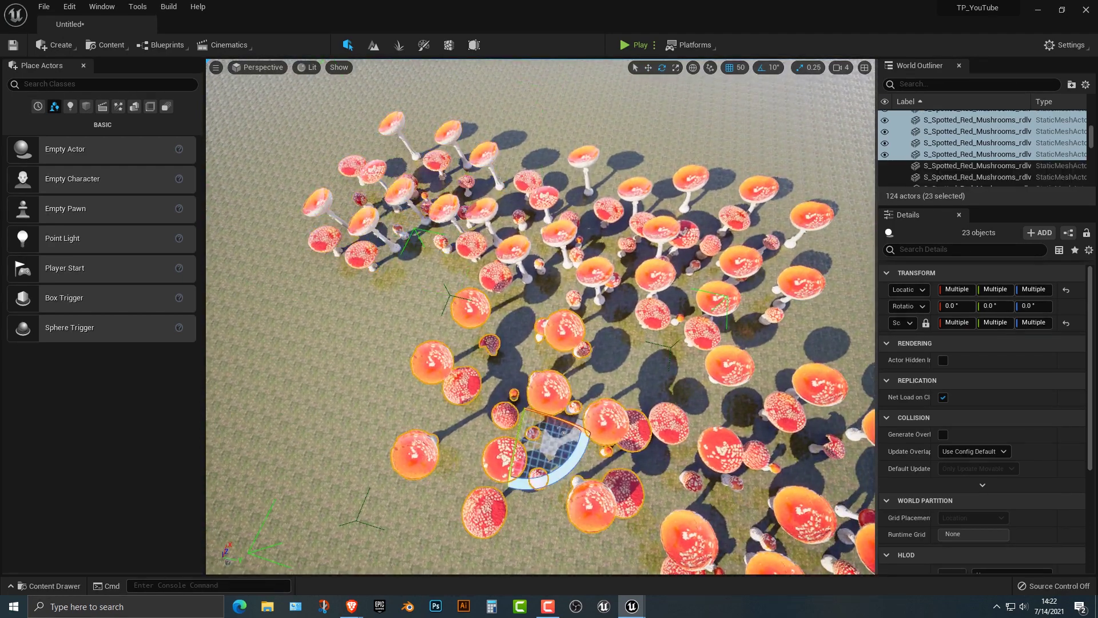
key(w)
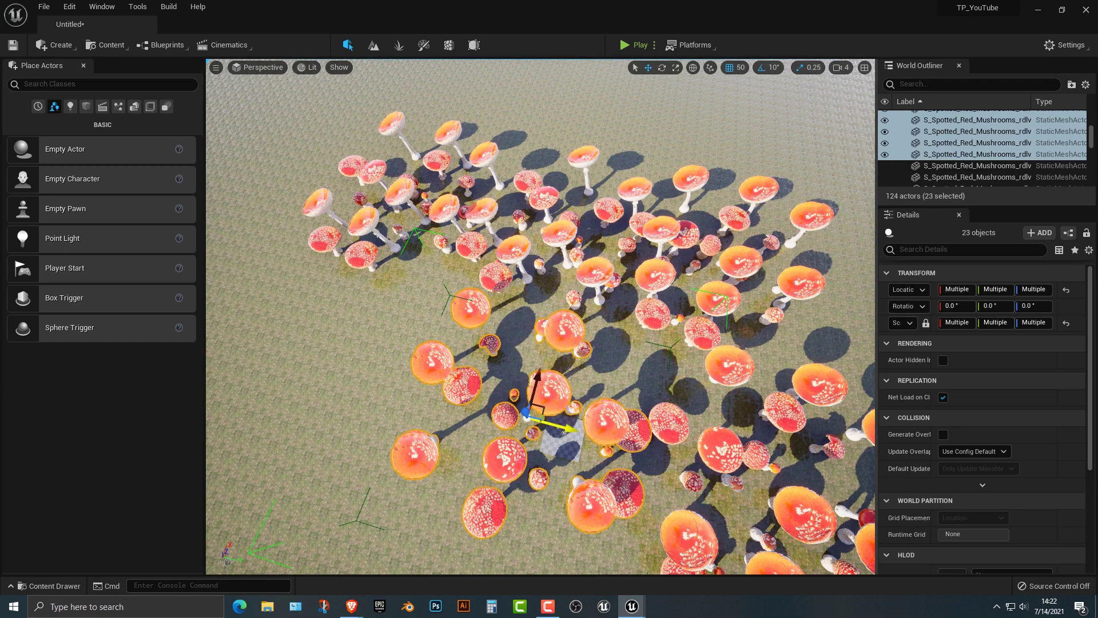
alt+drag(541, 464, 321, 409)
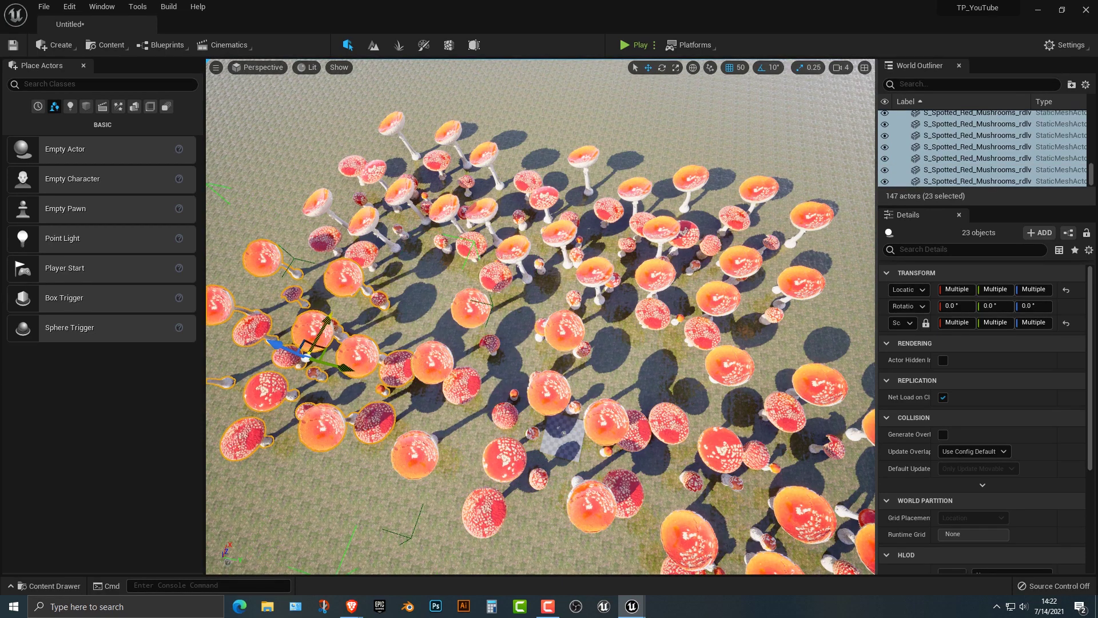
alt+drag(325, 323, 227, 526)
scroll(227, 526, down, 3)
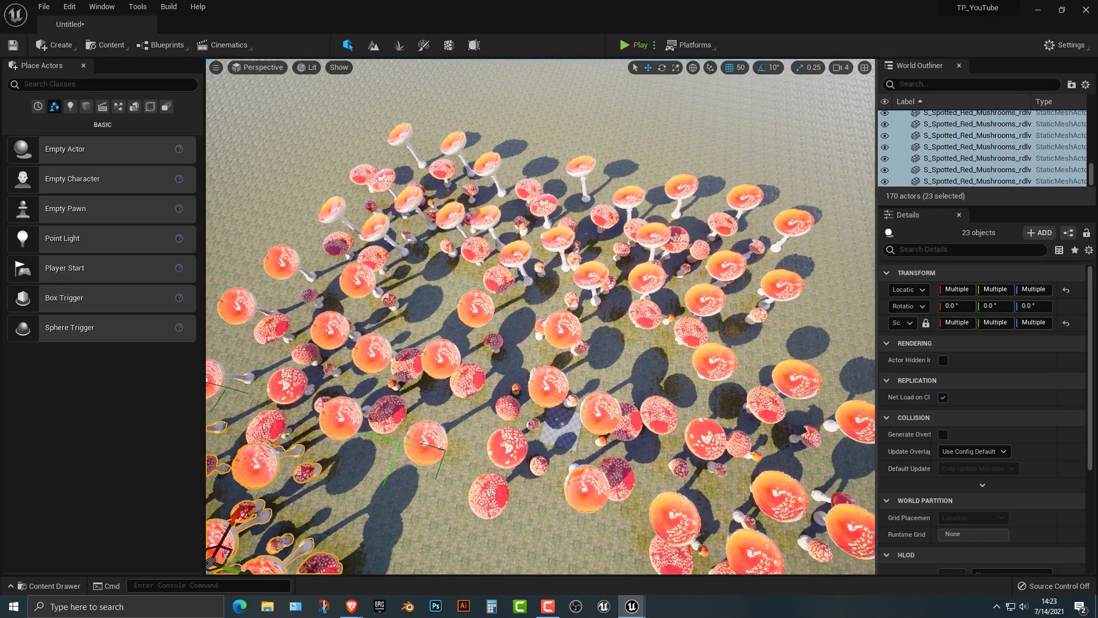
right_drag(400, 354, 263, 338)
alt+drag(381, 326, 378, 561)
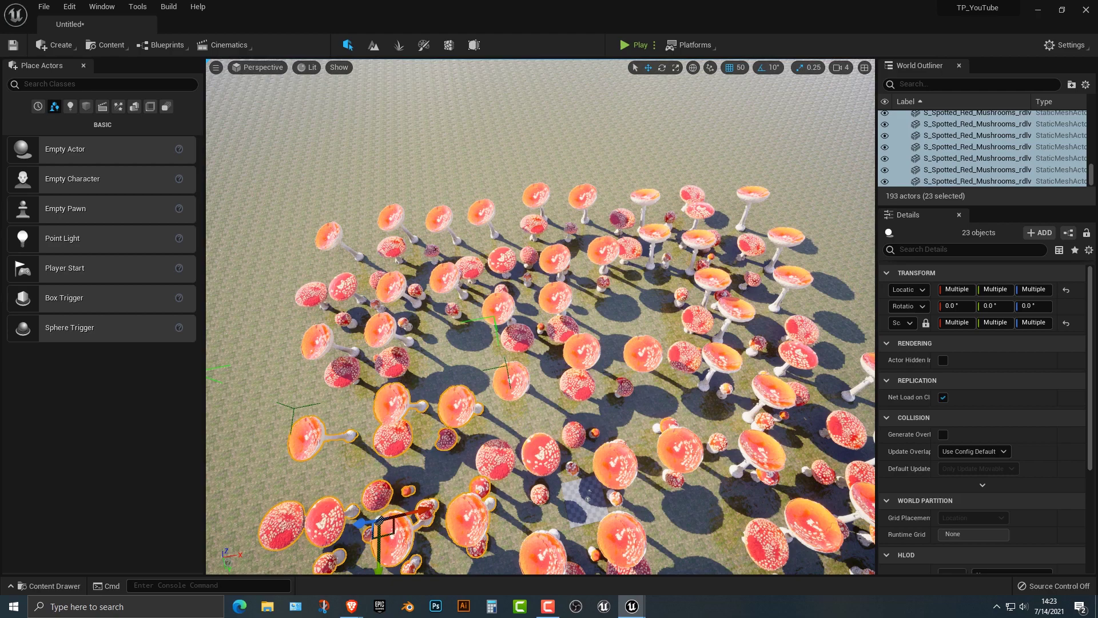
Step: Ungroup the mushroom group at the far corner of the forest and select its giant Var106 mushroom on its own
right_drag(541, 316, 589, 321)
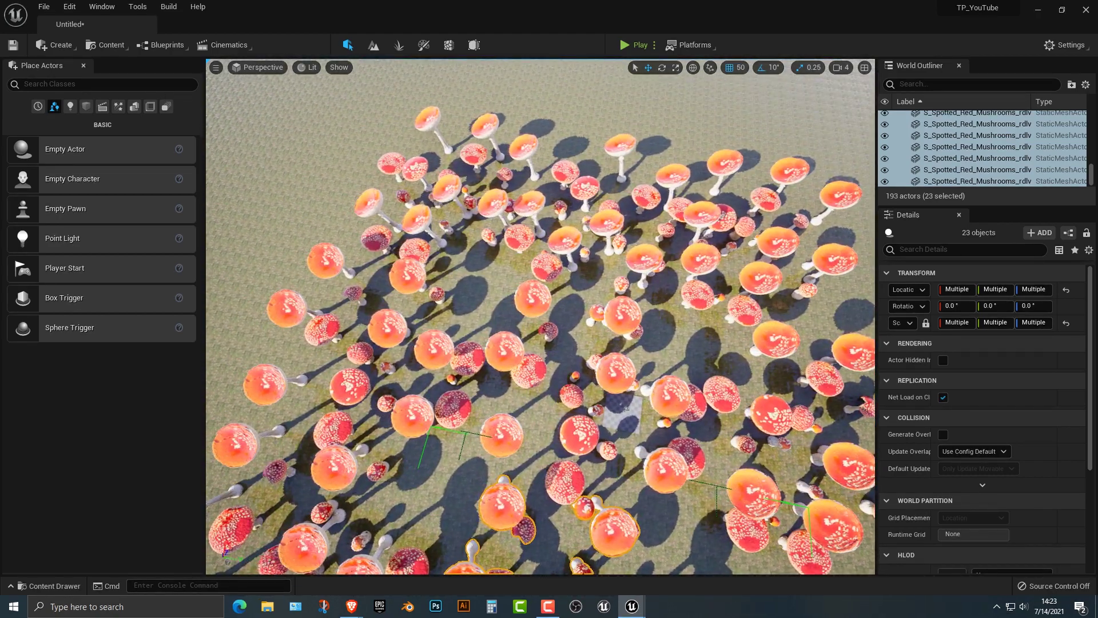
click(615, 373)
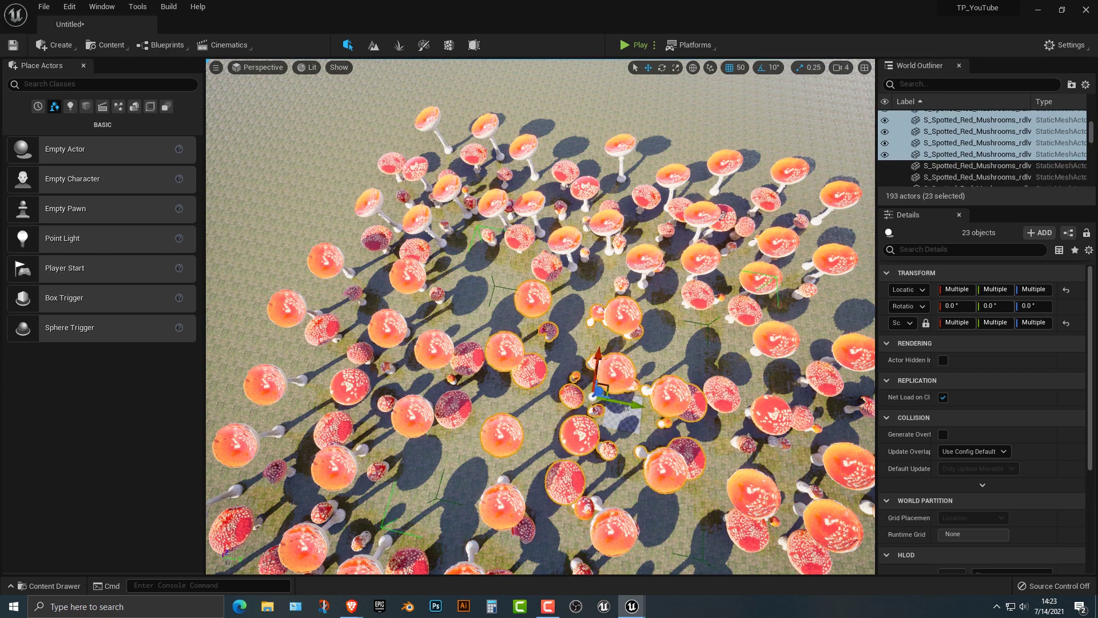
click(448, 188)
right_click(893, 127)
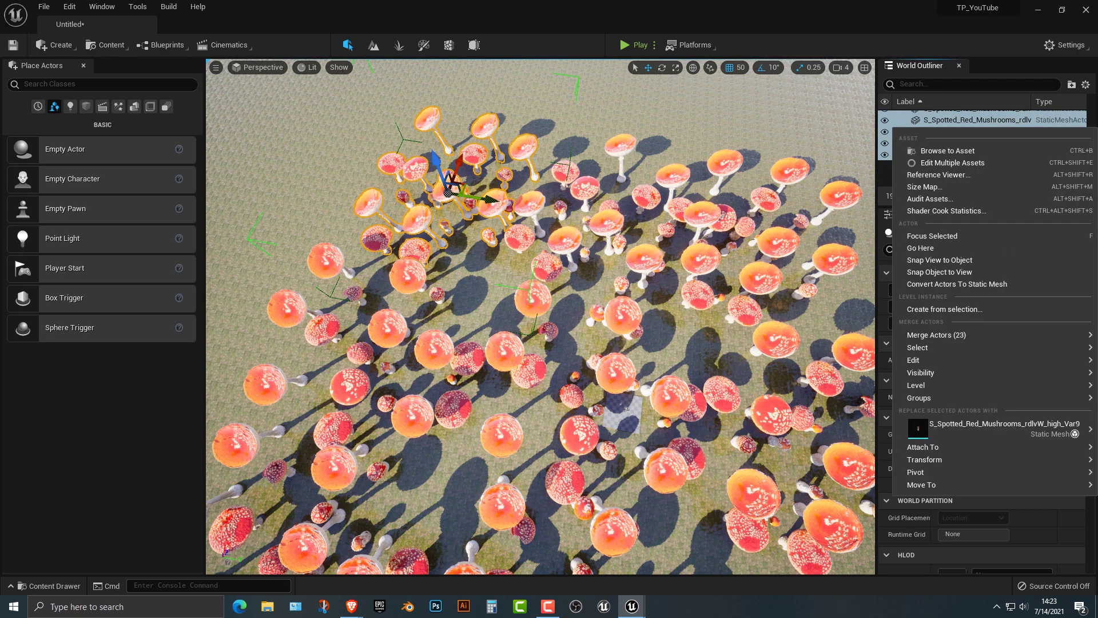
mouse_move(918, 398)
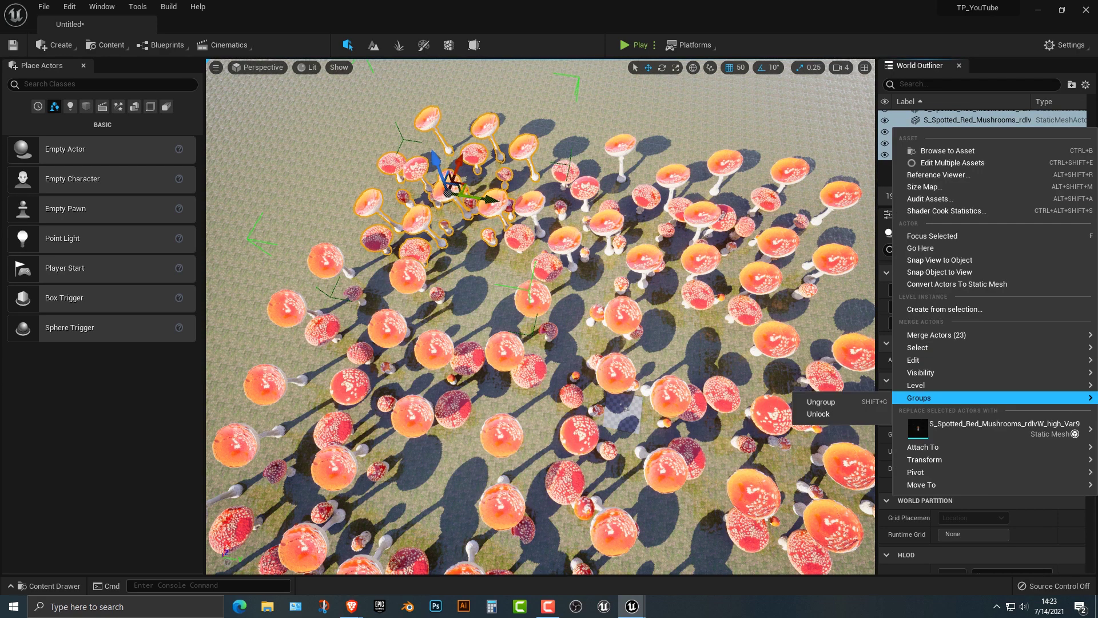
click(881, 401)
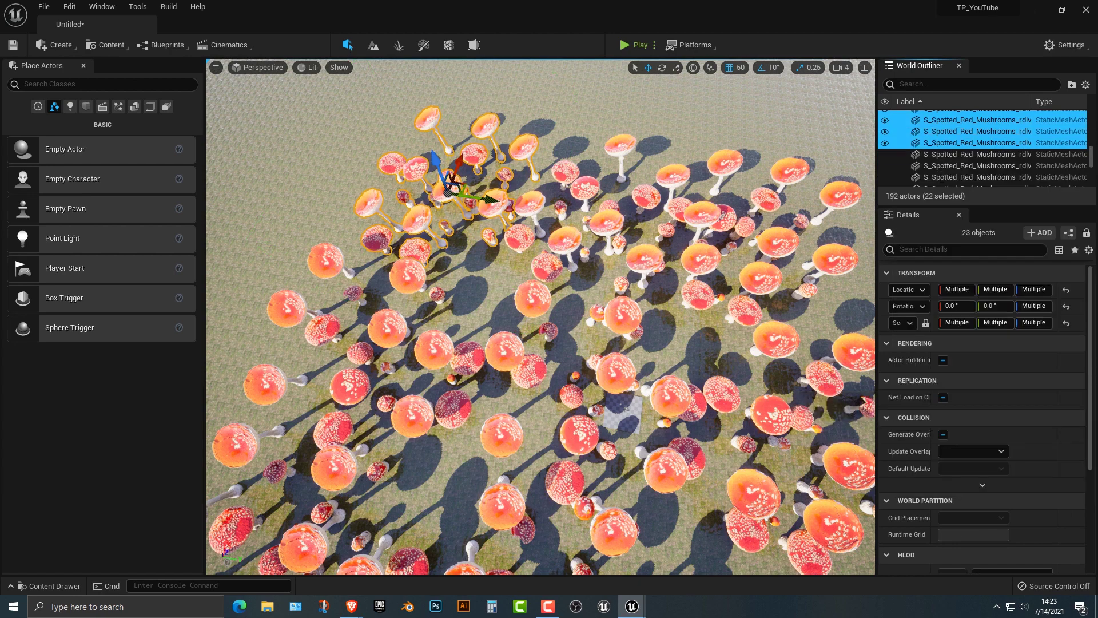
click(607, 222)
click(449, 190)
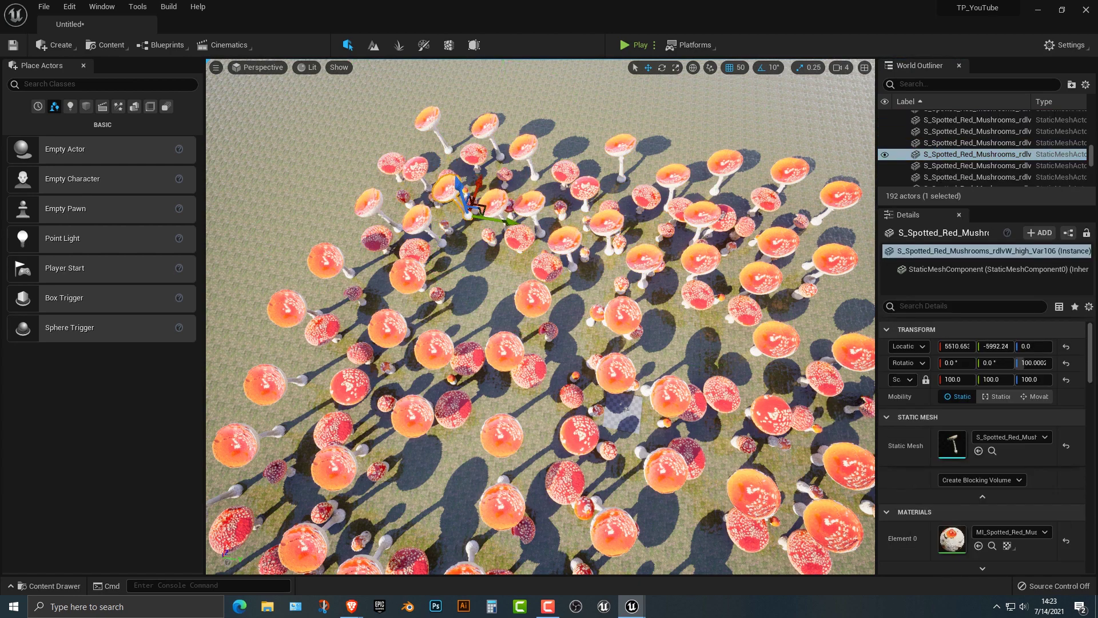
Step: Scatter copies of the single giant mushroom into the open gaps across the middle and near side of the forest
alt+drag(479, 185, 539, 287)
alt+drag(495, 252, 426, 428)
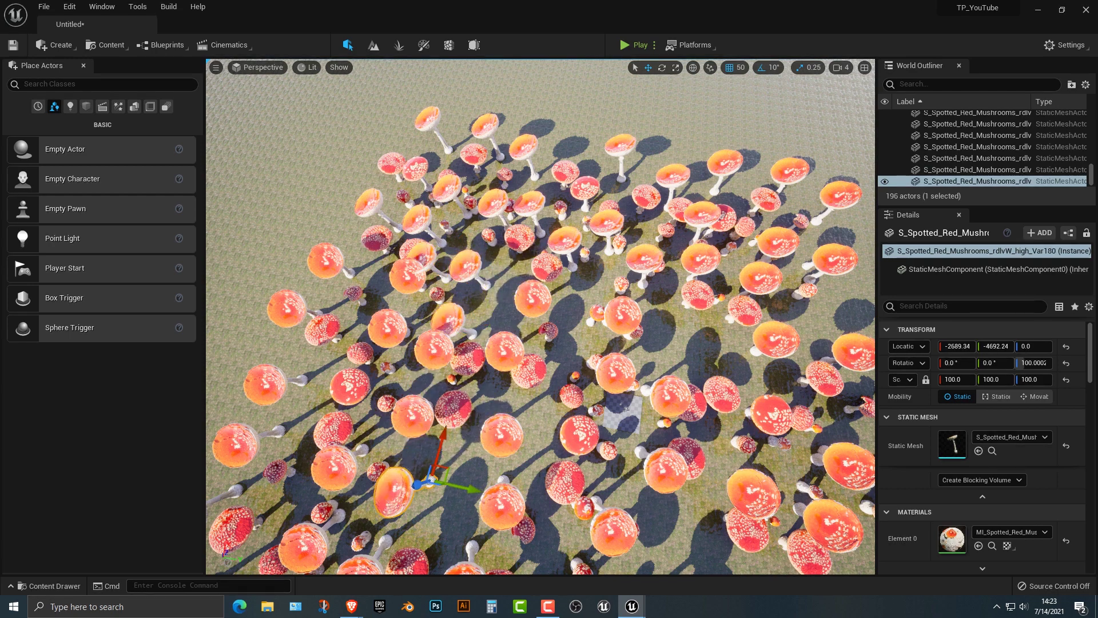
alt+drag(471, 484, 729, 525)
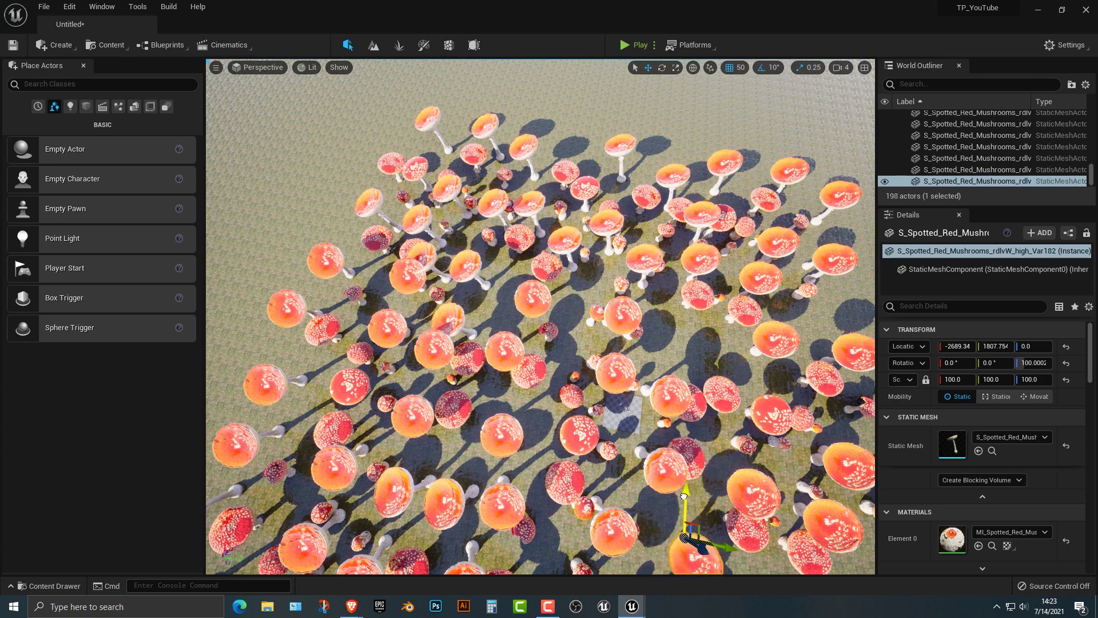
alt+drag(686, 496, 693, 320)
alt+drag(729, 366, 691, 359)
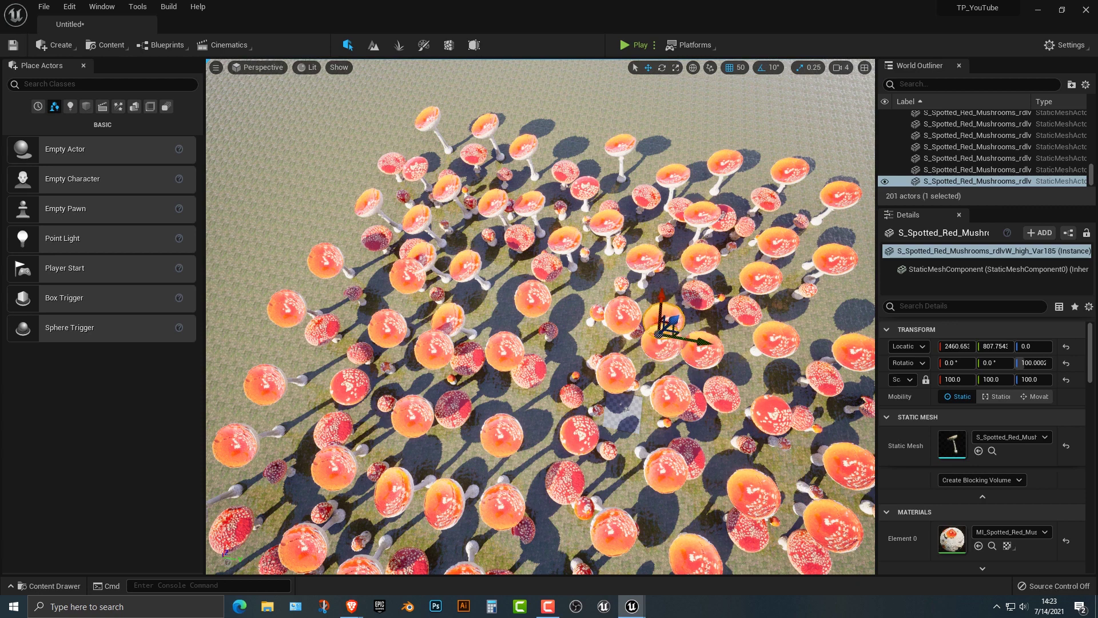
Step: Play the level, walk the character around to check the mushroom forest from the ground, and stop the session
key(alt+p)
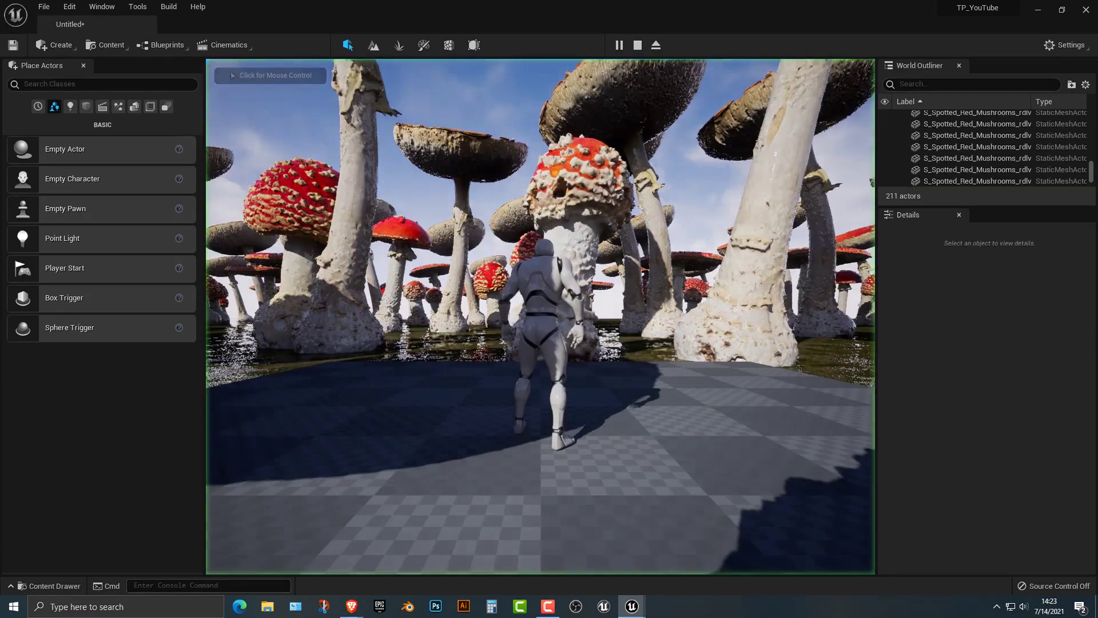
key(w)
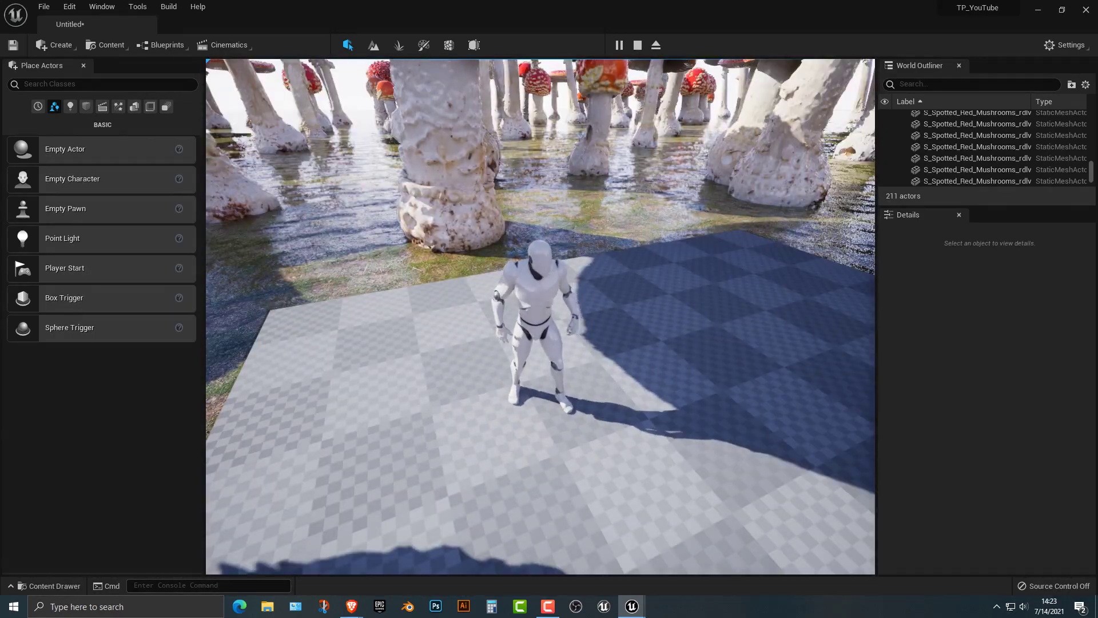
key(Escape)
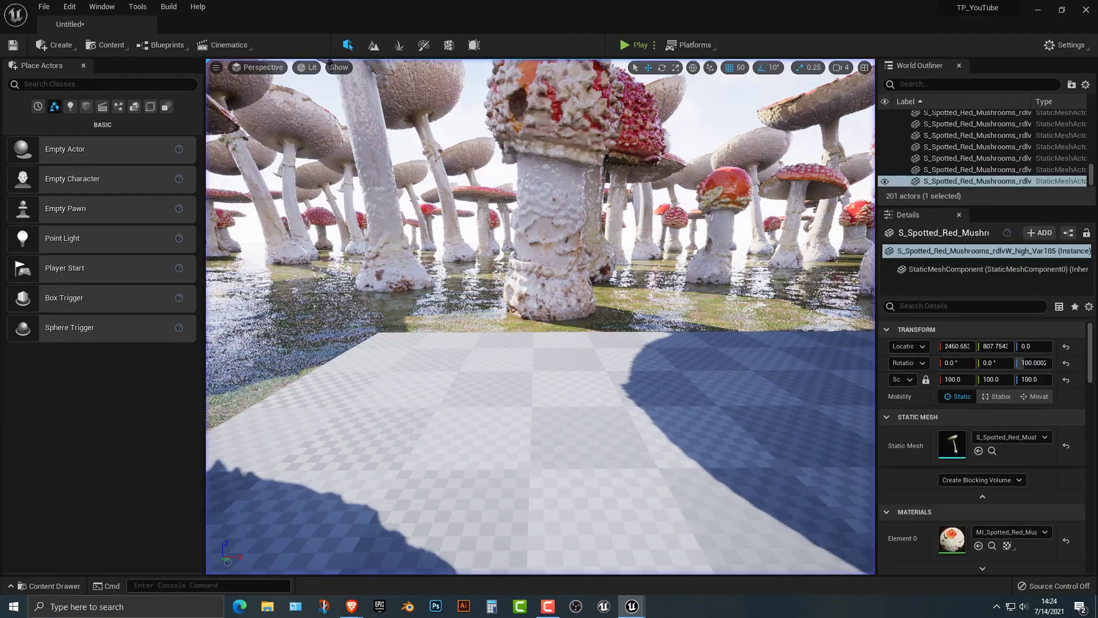
click(550, 228)
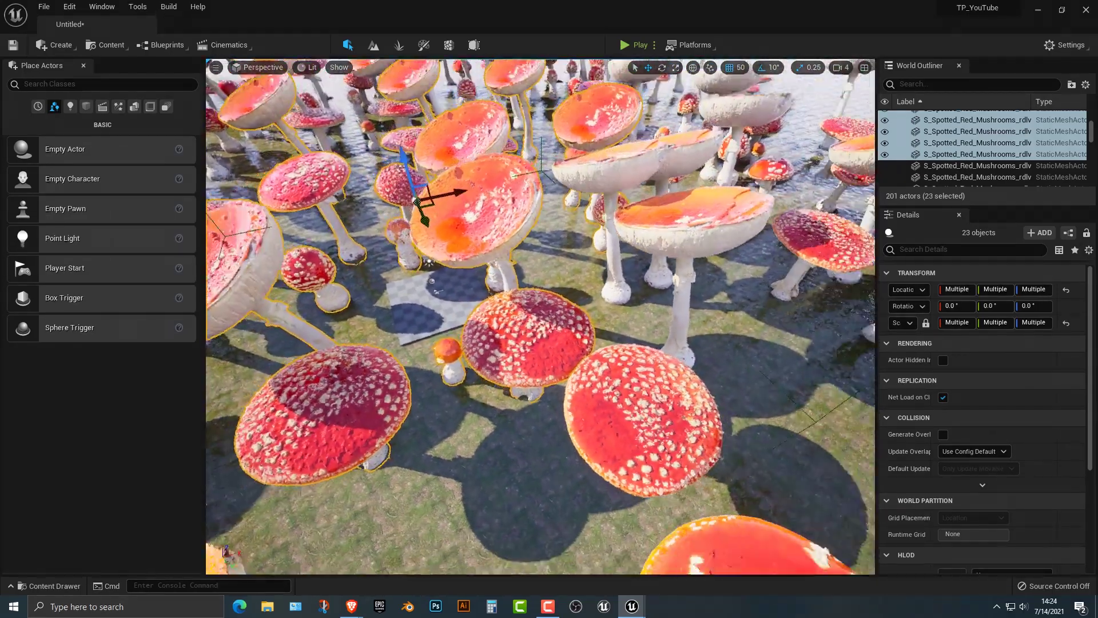
key(s)
right_drag(541, 316, 486, 288)
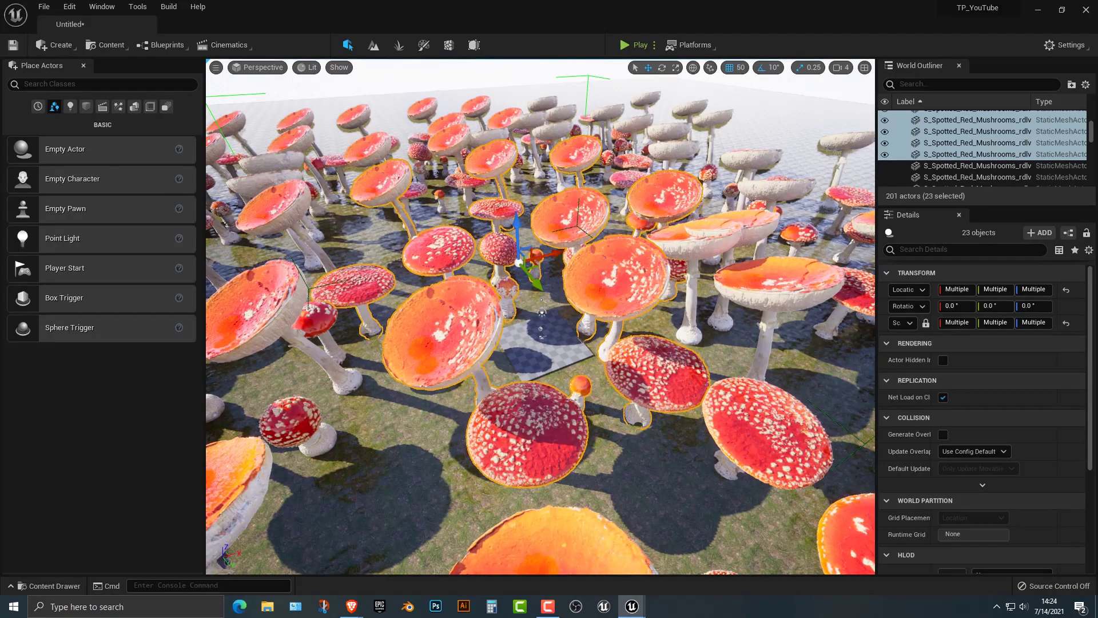
scroll(542, 312, up, 5)
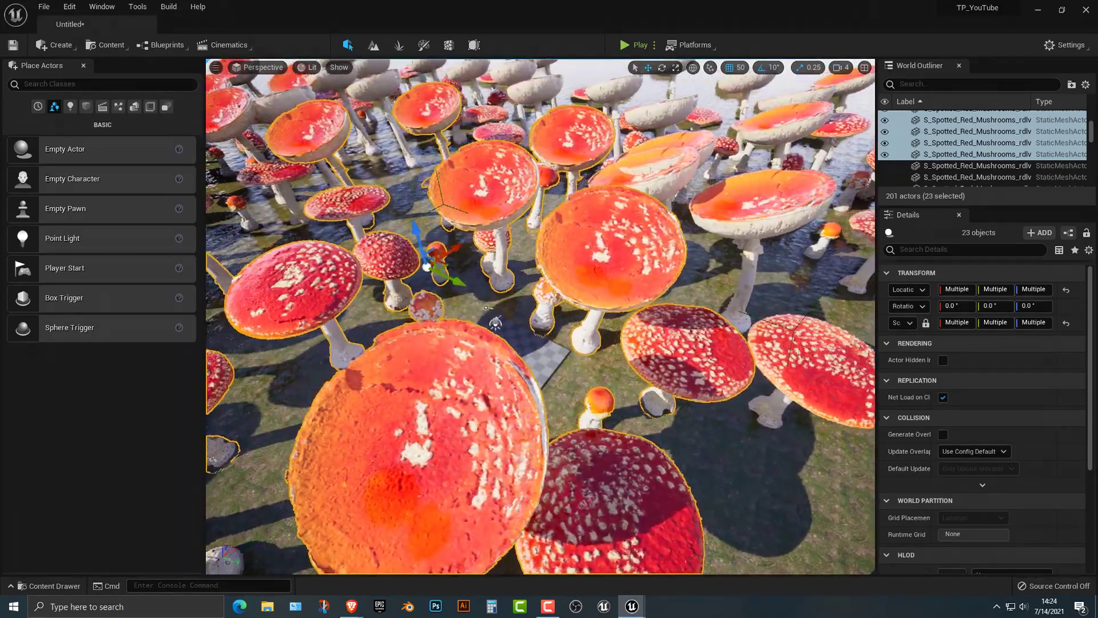
middle_drag(541, 317, 449, 325)
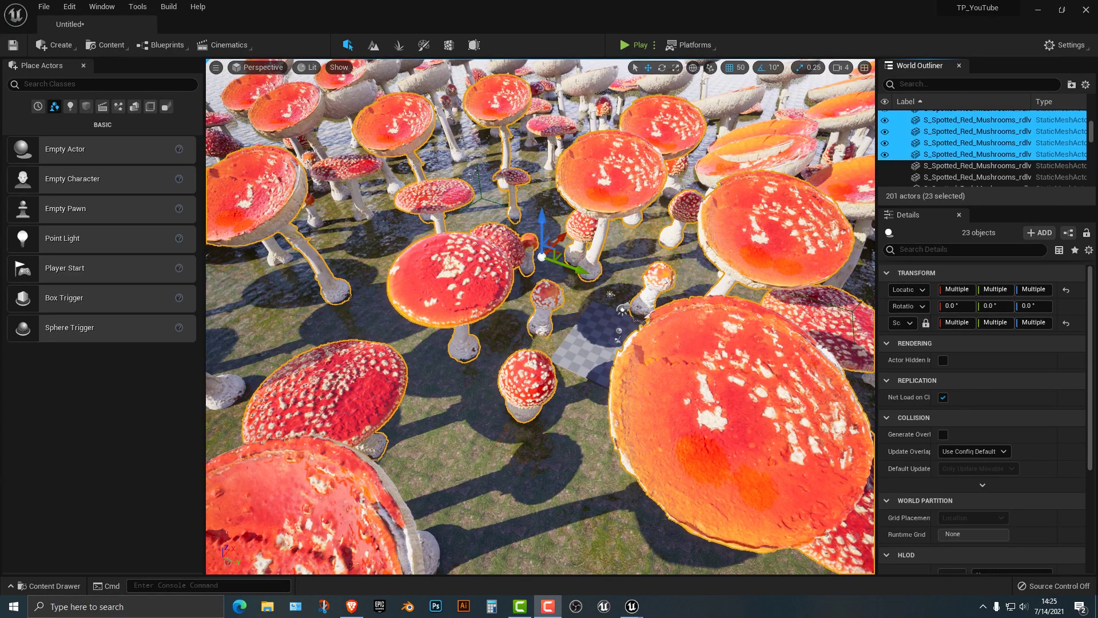
Step: Switch to foliage editing and add the FT_Grass_Clumps_rbojr_Var3_lod0 foliage type to the palette
click(399, 46)
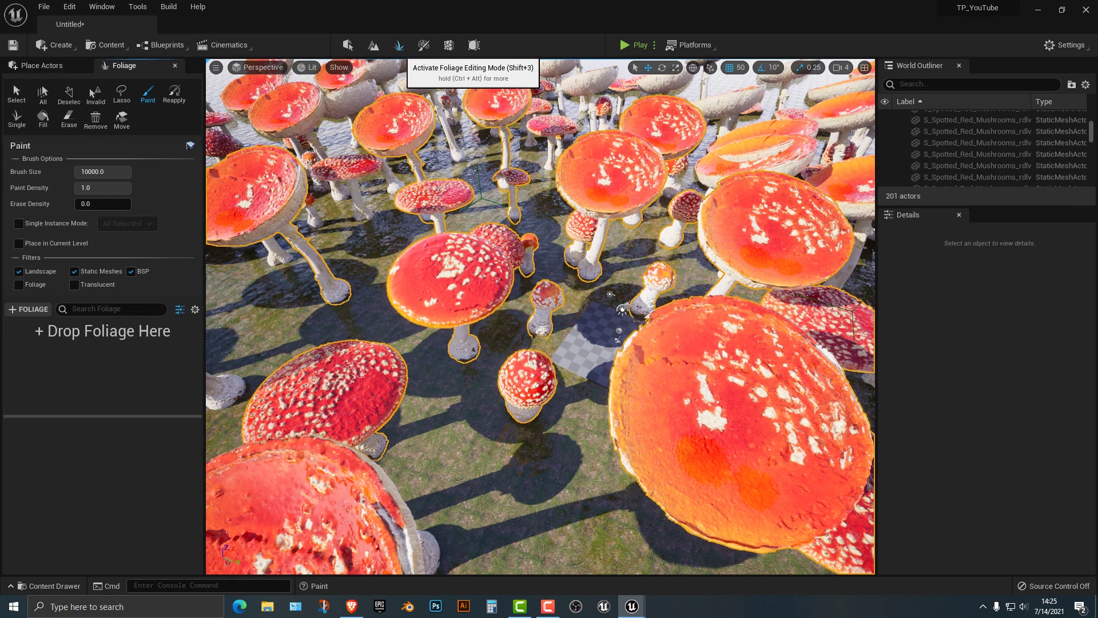
click(28, 309)
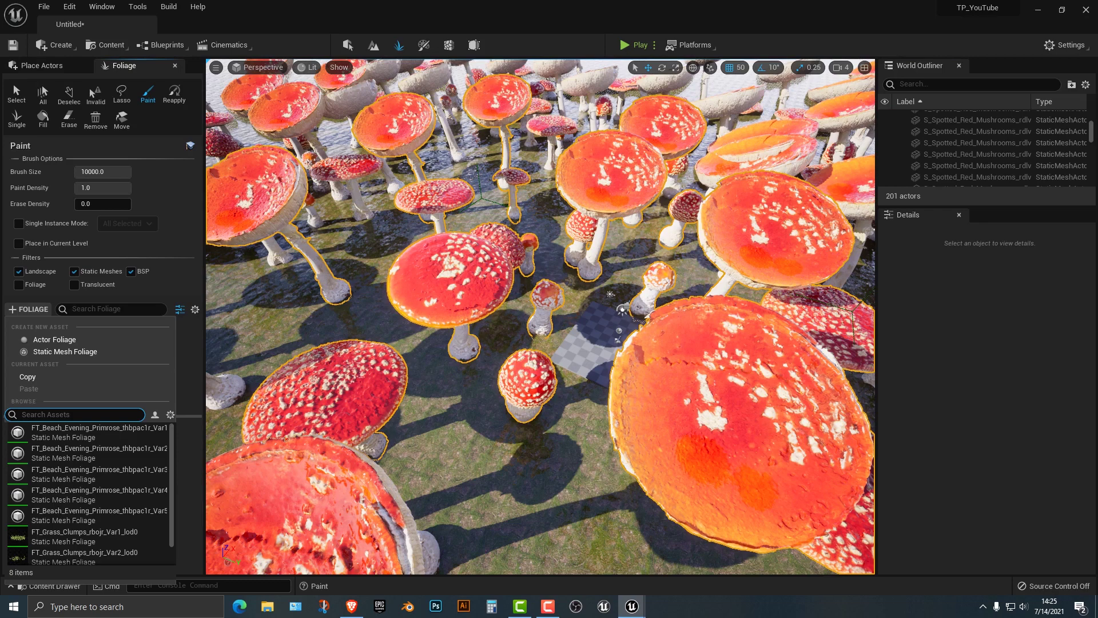
scroll(98, 505, down, 1)
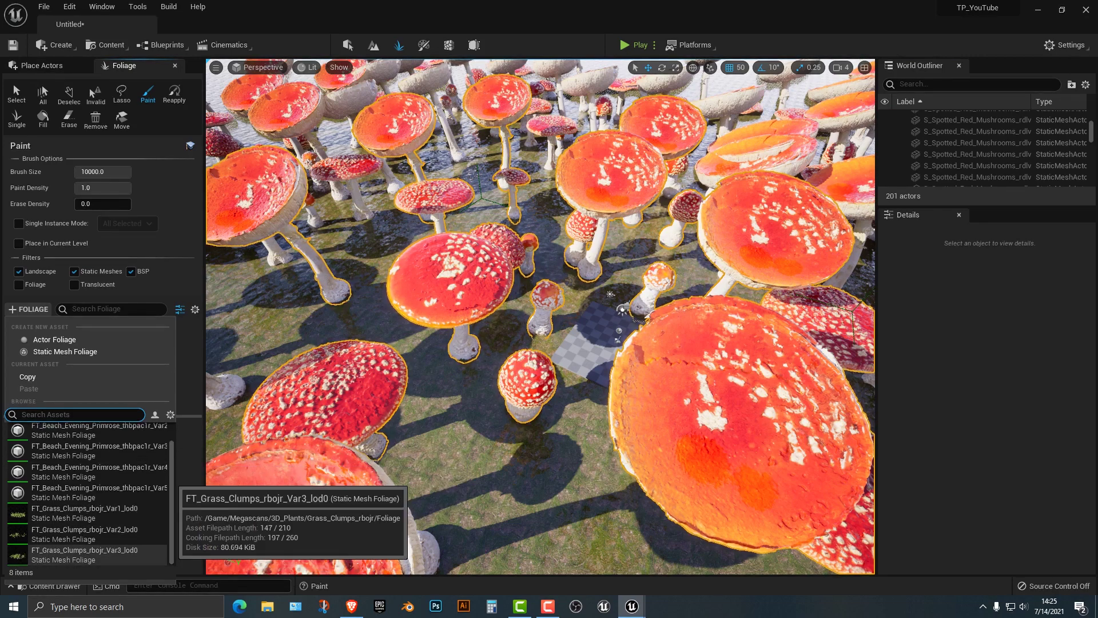
click(86, 553)
Step: Switch to Quixel Bridge and search the Environment collection for Grass Clumps to look over the grass assets
mouse_move(631, 606)
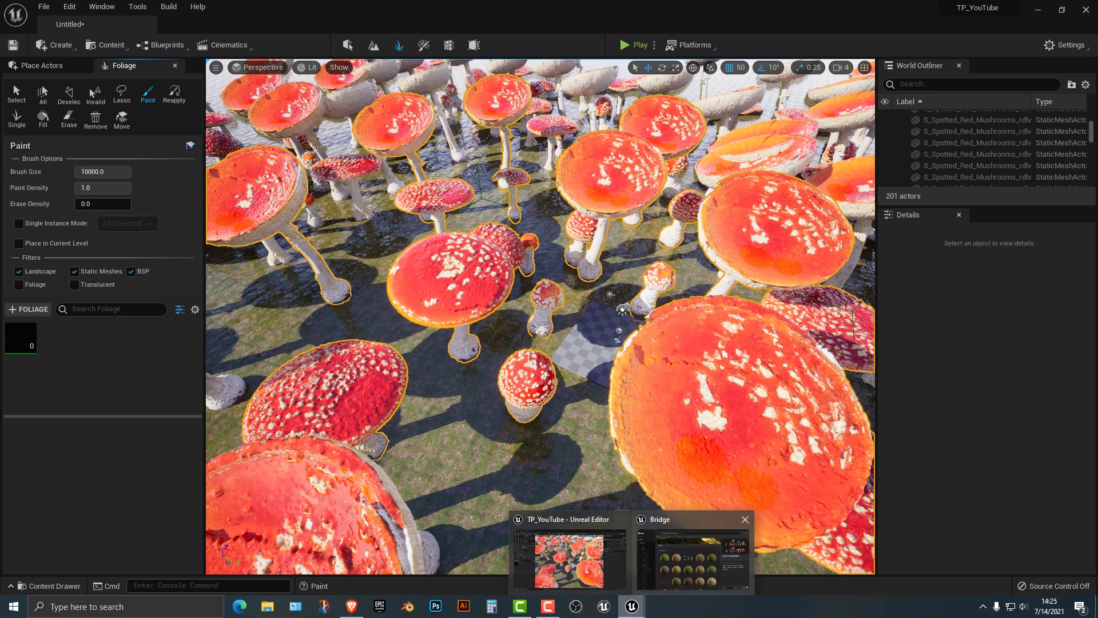
click(692, 558)
click(434, 40)
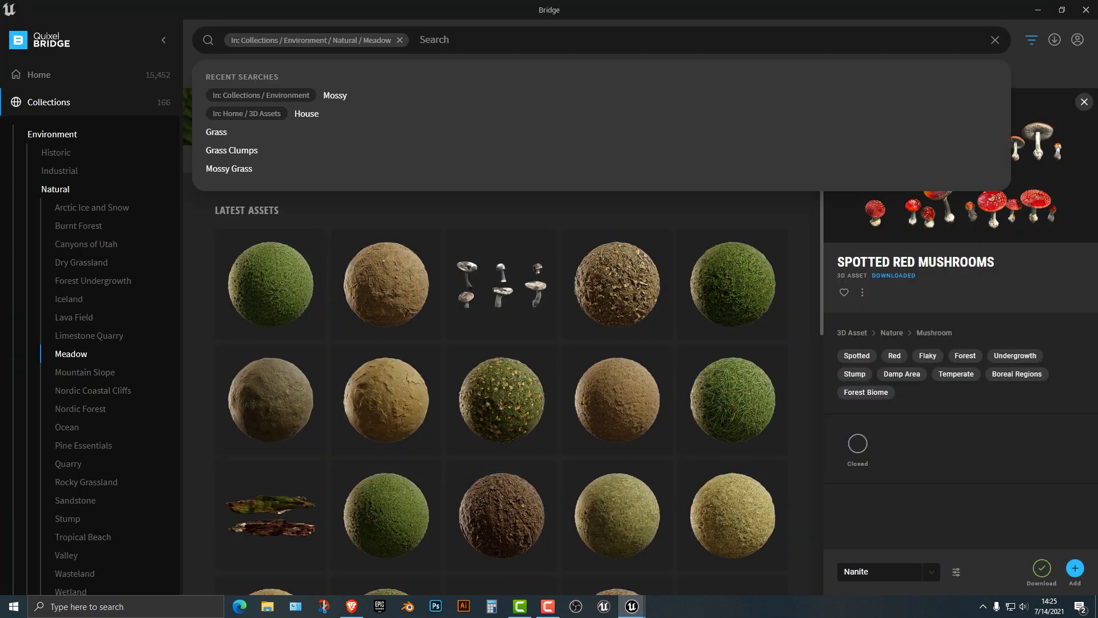
click(231, 150)
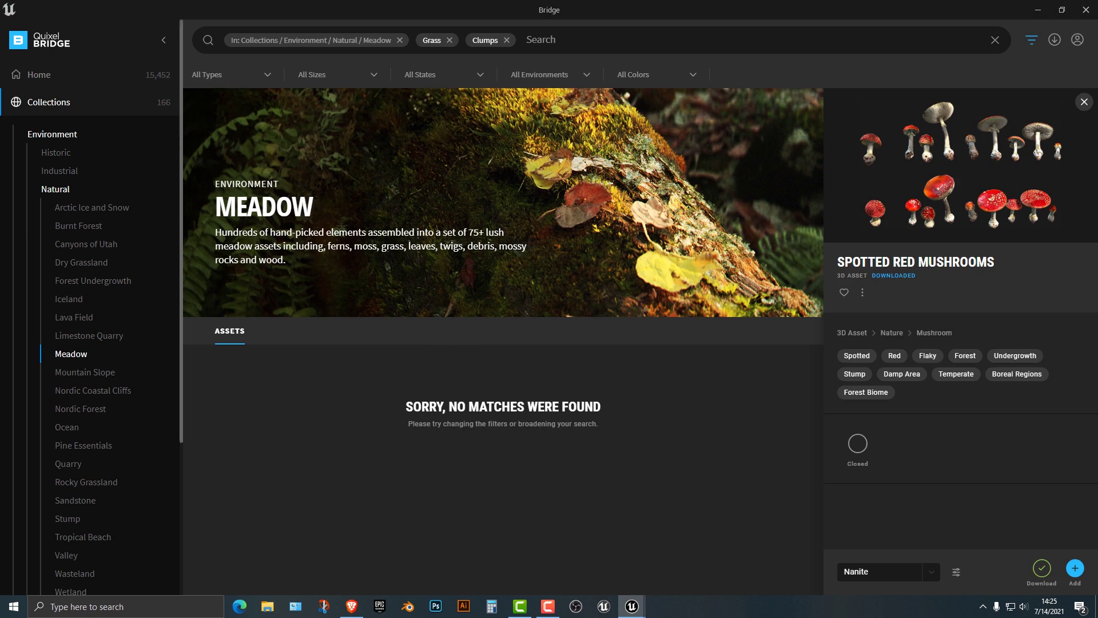
click(52, 135)
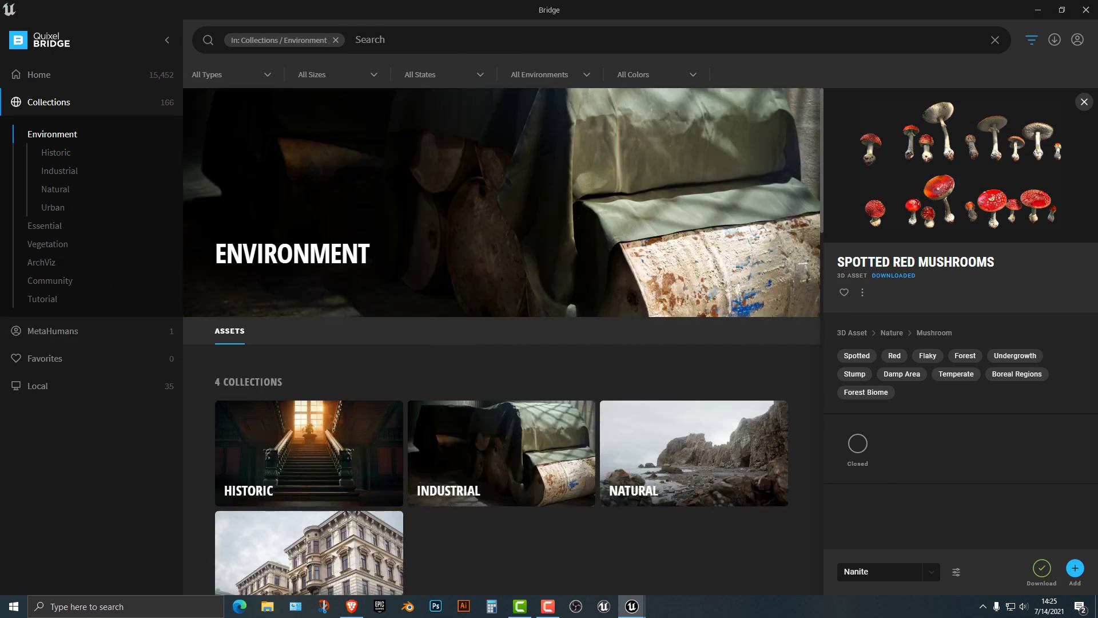
click(370, 40)
click(231, 149)
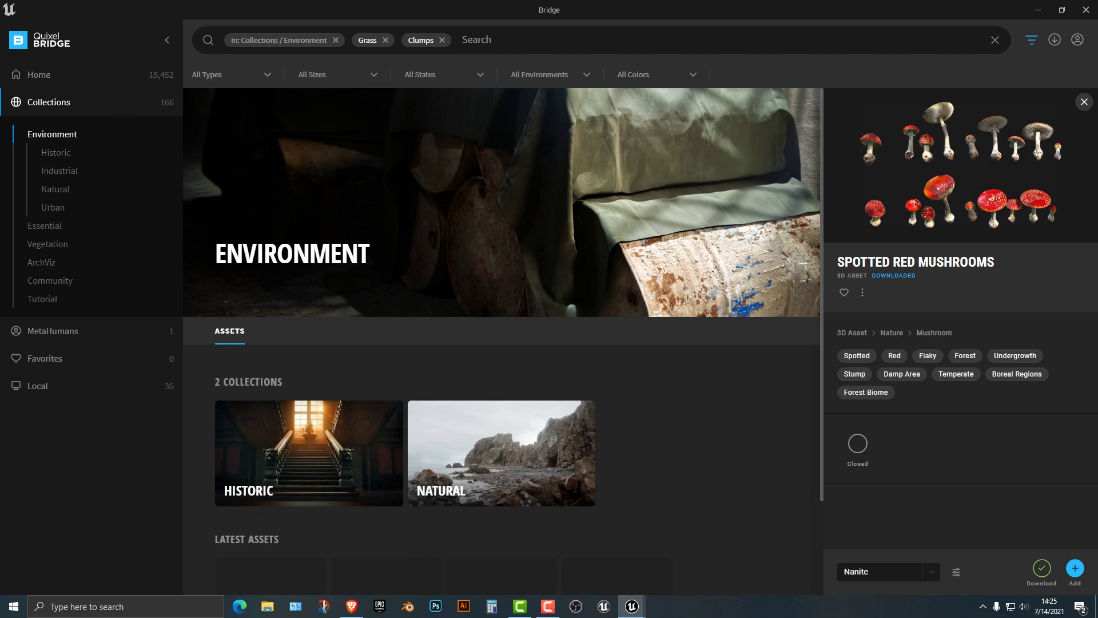
scroll(389, 486, down, 2)
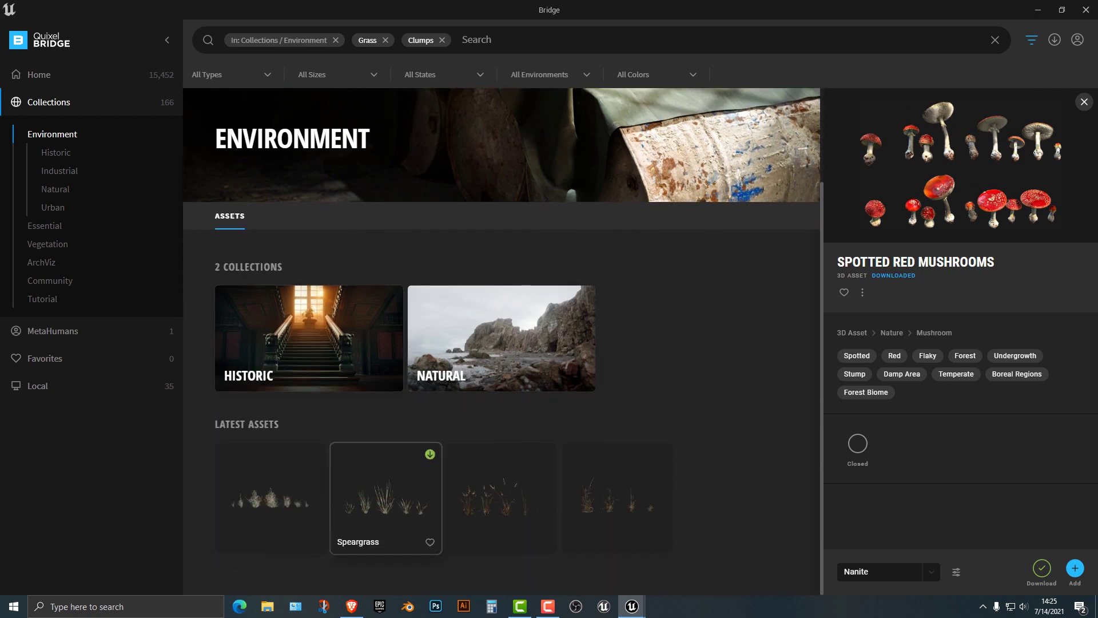
Step: Return to the Unreal Editor, select the grass clumps foliage type and reduce the paint brush size to about 1206.67
mouse_move(631, 606)
click(569, 558)
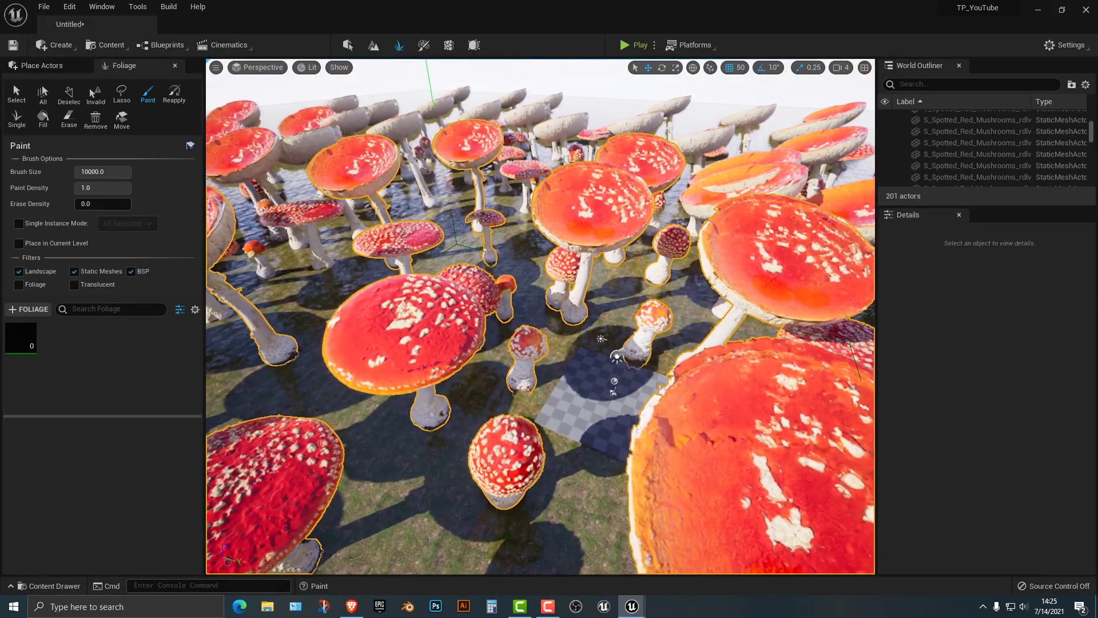
click(17, 338)
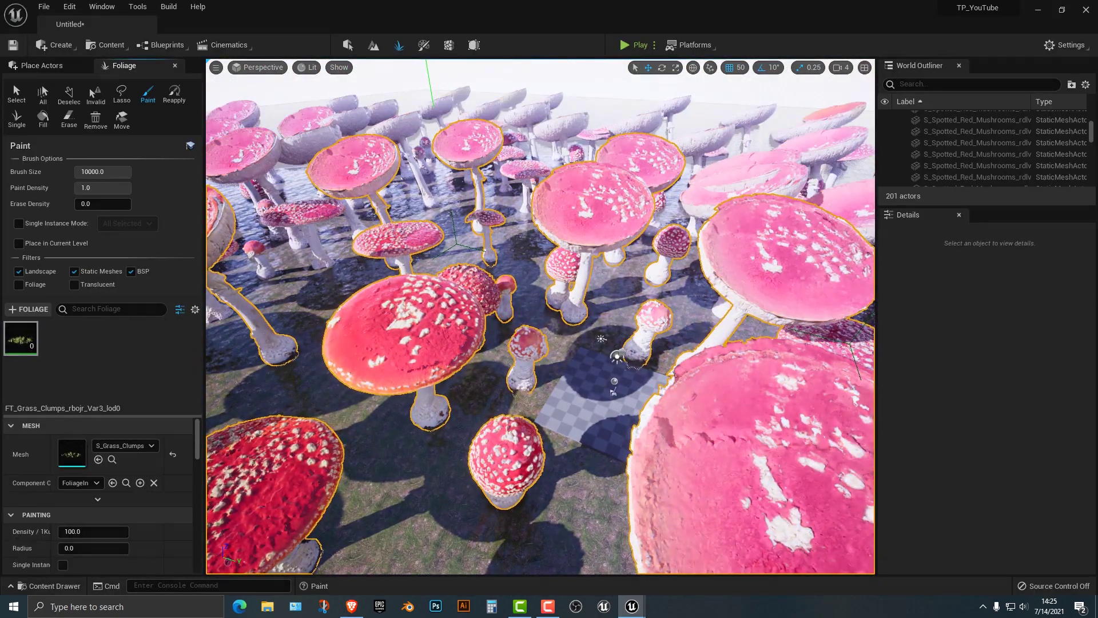
scroll(540, 316, down, 4)
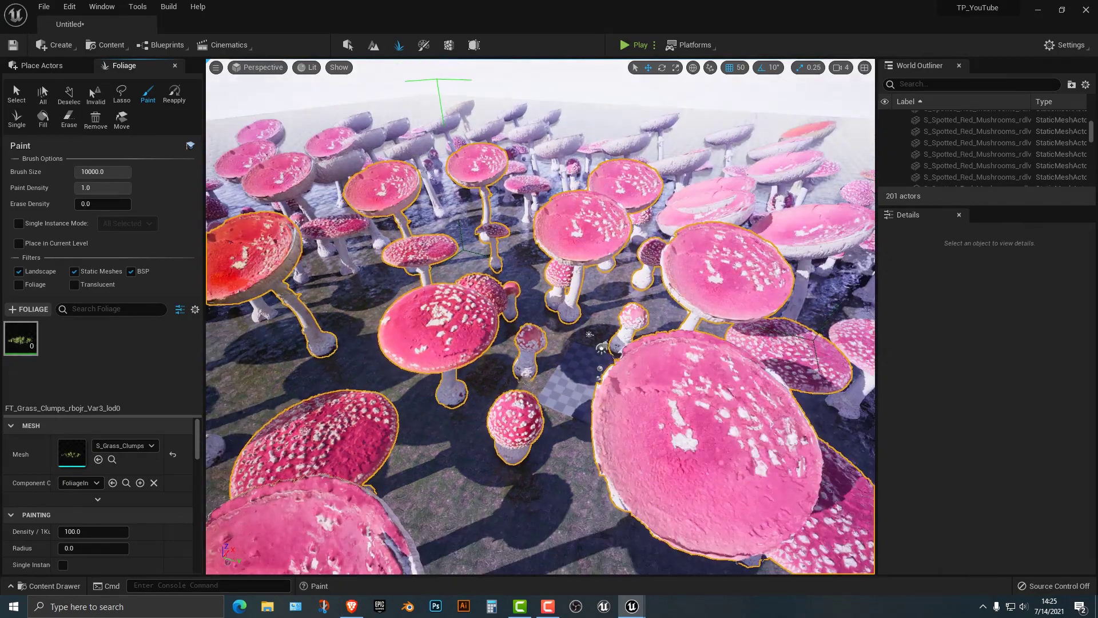
drag(115, 172, 94, 173)
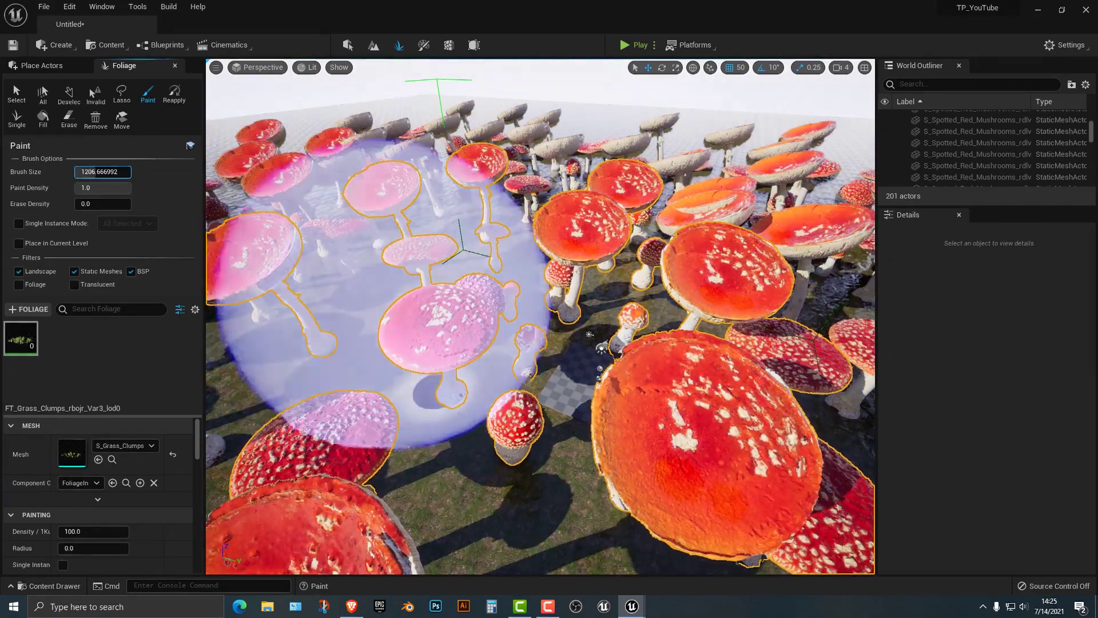
Step: Try painting grass clumps among the mushrooms beside the floor at a paint density of 1.0, and undo the stroke
key(w)
mouse_move(400, 280)
right_down()
mouse_move(434, 280)
mouse_move(406, 292)
mouse_move(422, 304)
right_up()
key(w)
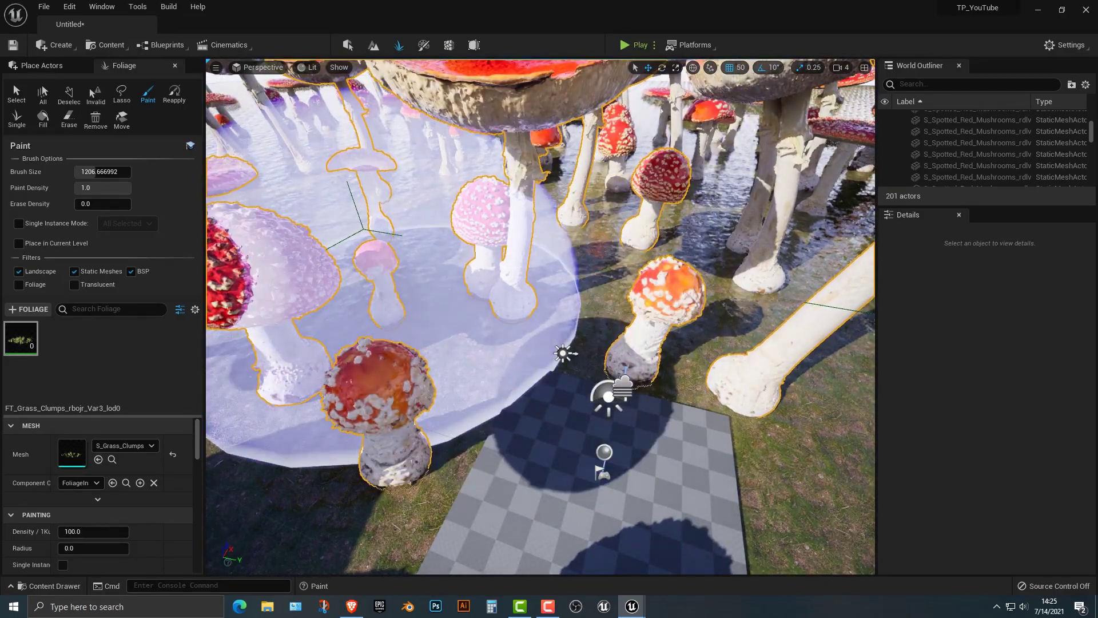
mouse_move(395, 275)
mouse_down()
mouse_move(564, 343)
mouse_move(829, 320)
mouse_move(857, 286)
mouse_up()
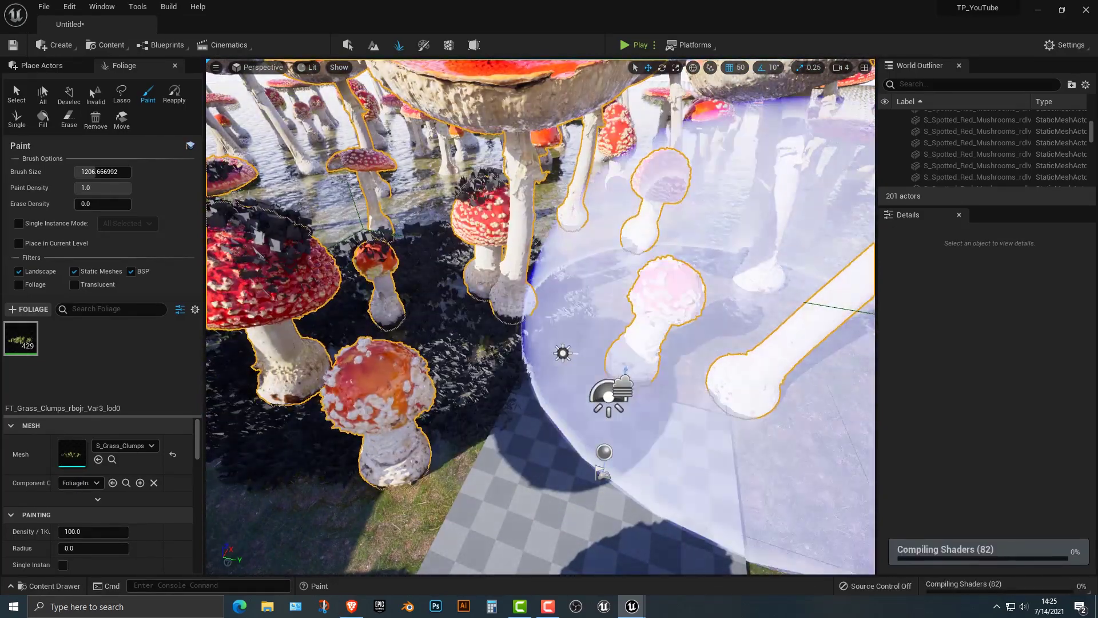
right_drag(800, 320, 809, 300)
key(w)
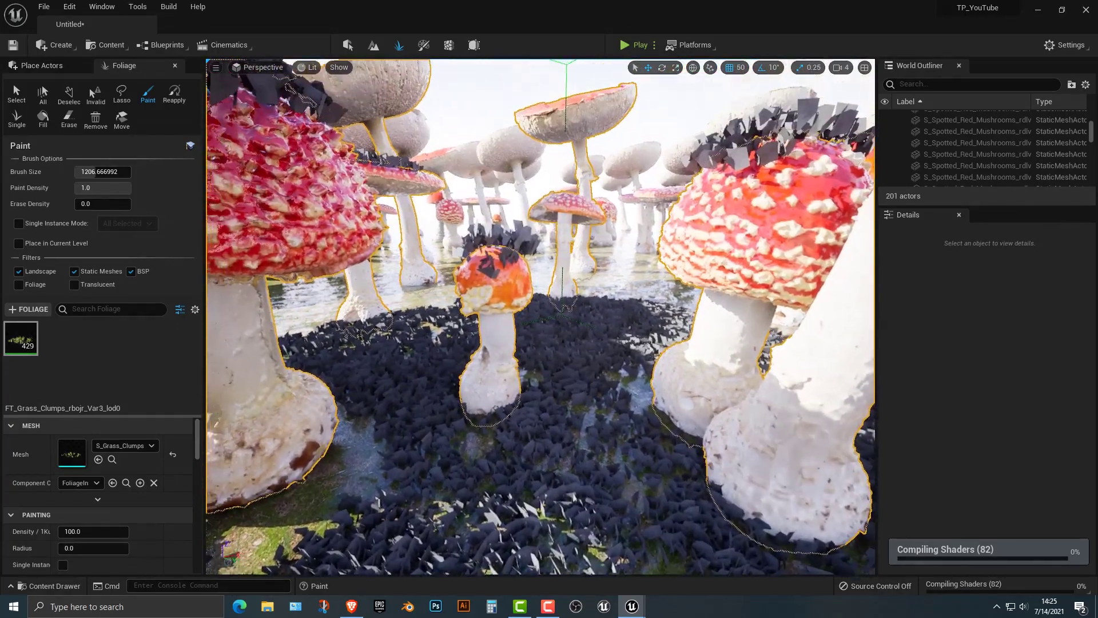
right_drag(809, 300, 753, 332)
key(s)
key(s)
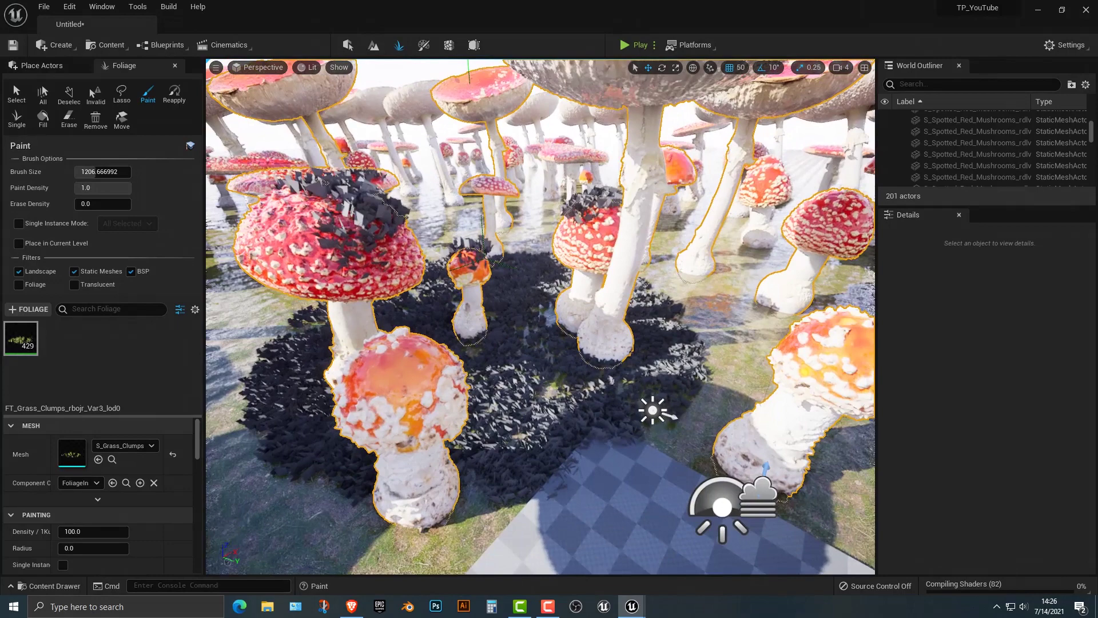
key(ctrl+z)
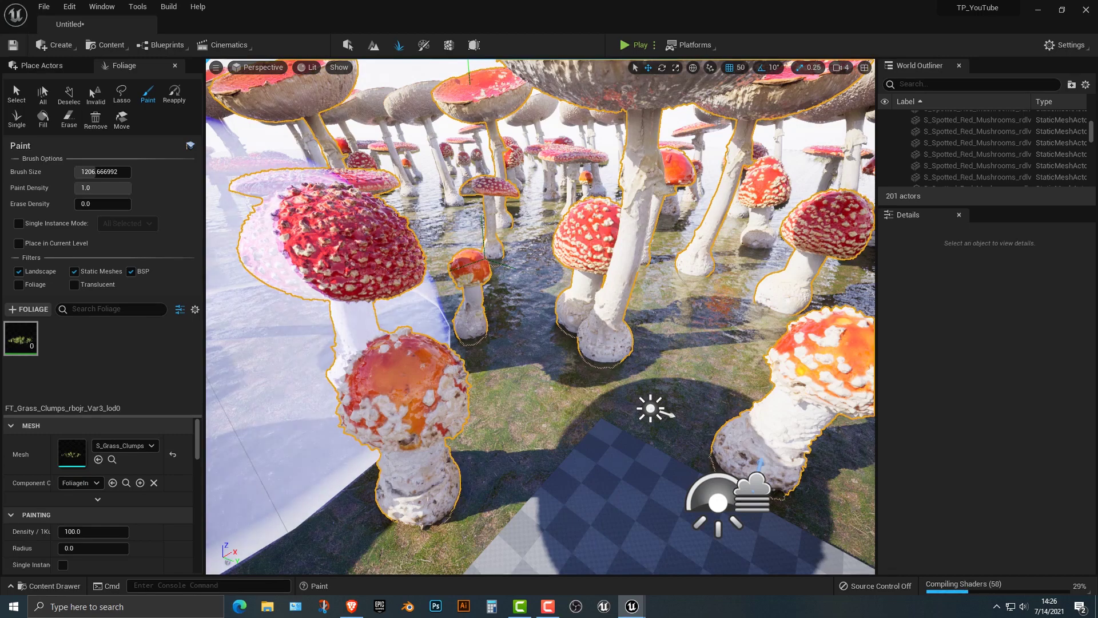
Step: Lower the paint density to 0.37 and paint a sparser patch of grass clumps among the mushrooms beside the floor
drag(126, 189, 95, 189)
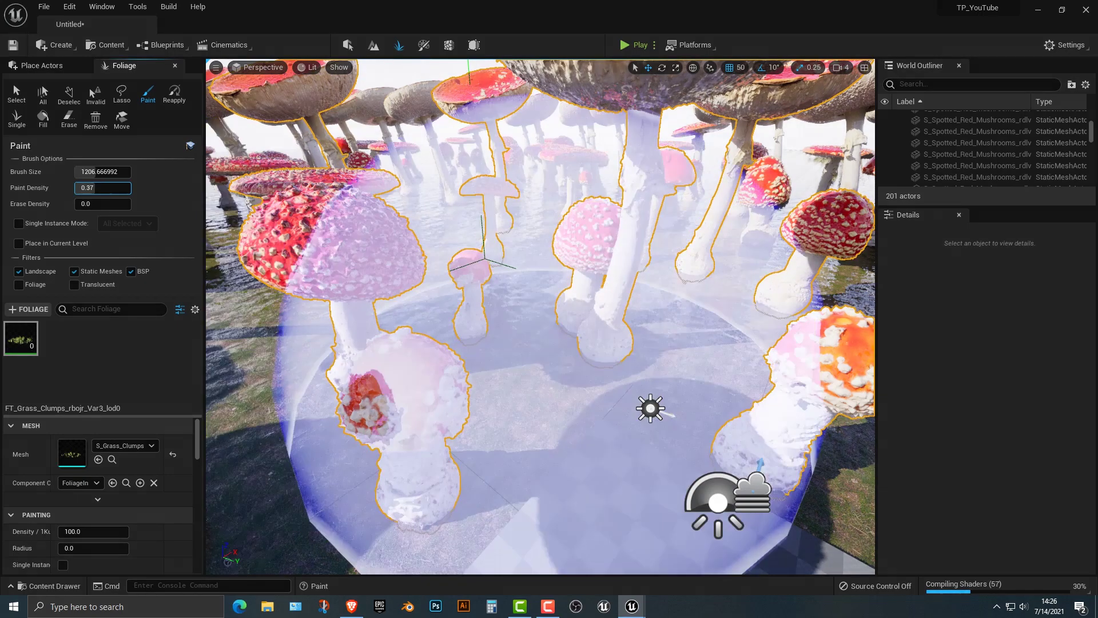
click(412, 356)
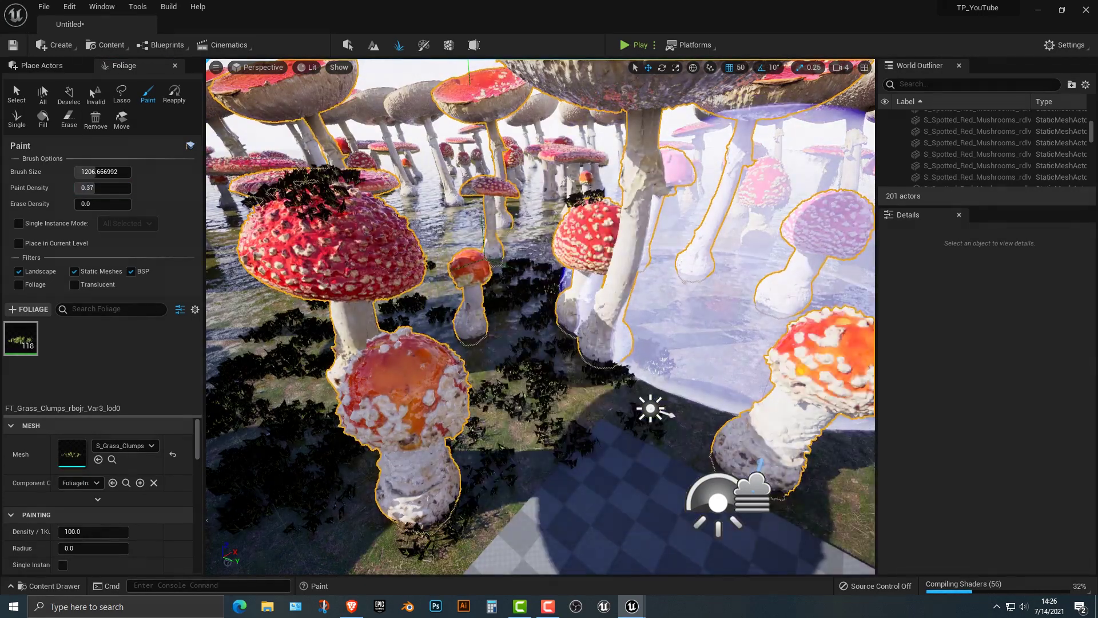
scroll(749, 275, down, 8)
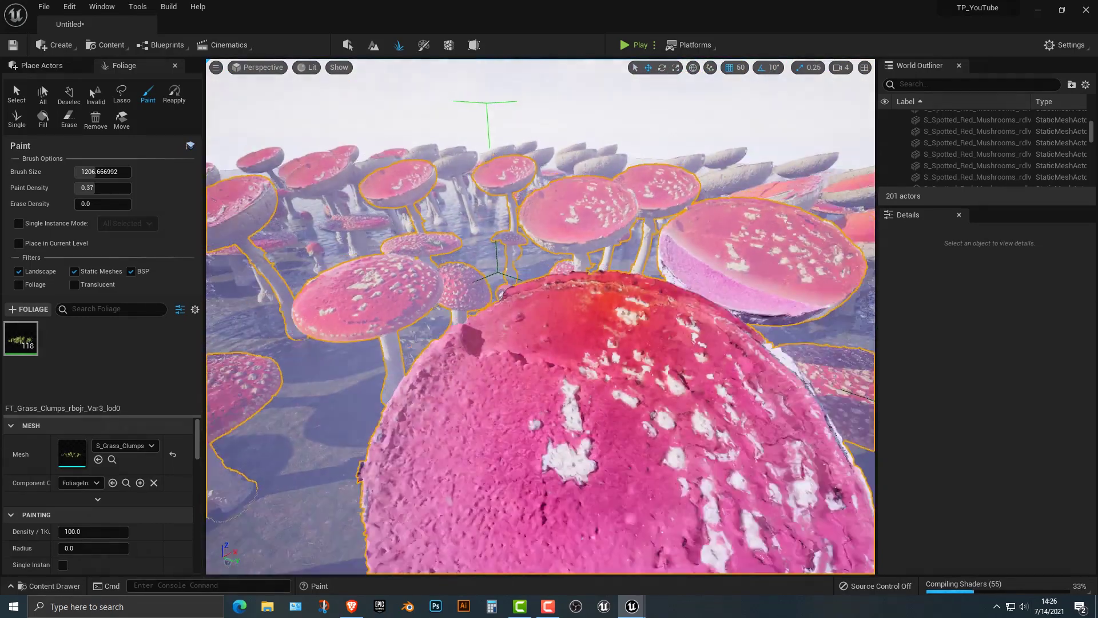
scroll(429, 246, down, 5)
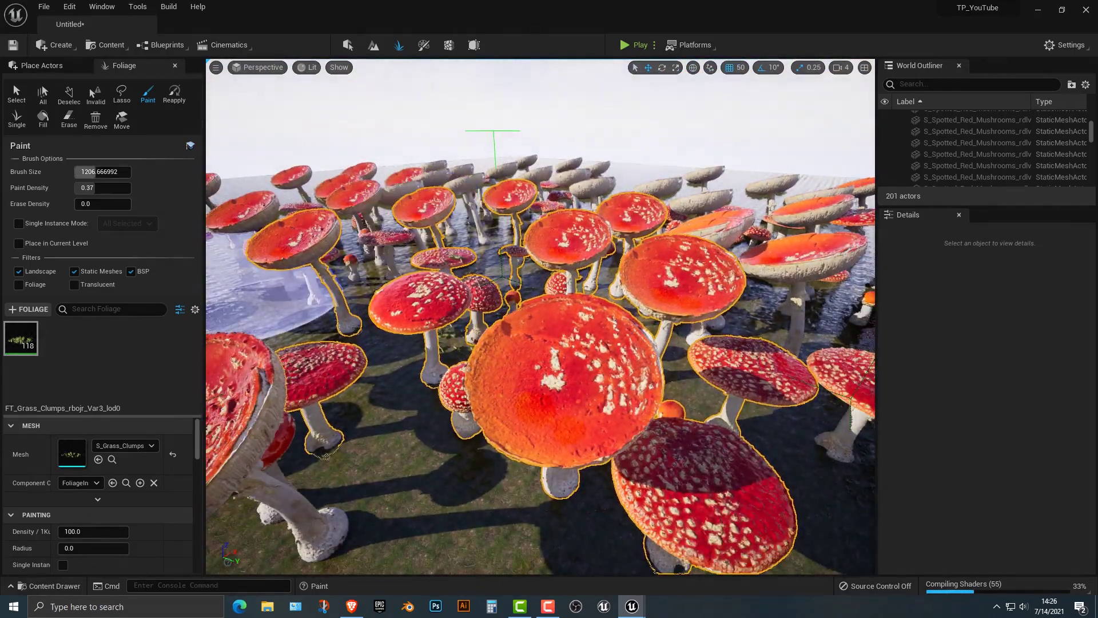
Step: Set the foliage brush size to about 1169.31 and paint grass clumps on the ground among the mushrooms beside the floor
drag(95, 172, 127, 172)
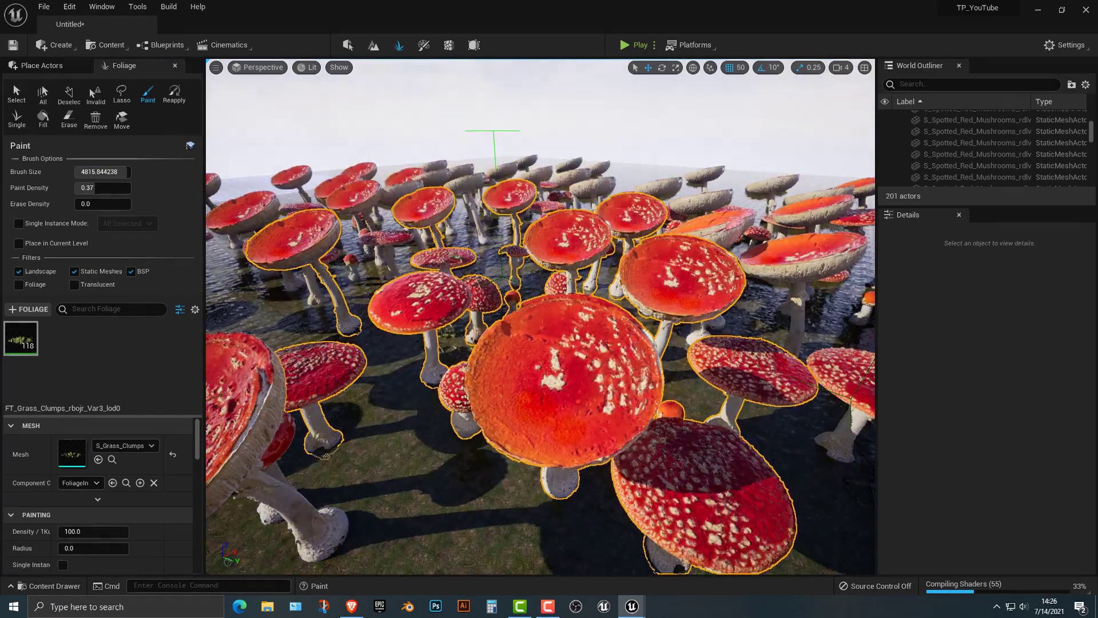
drag(126, 173, 95, 172)
key(w)
mouse_move(557, 334)
right_down()
mouse_move(578, 320)
mouse_move(579, 352)
right_up()
key(w)
drag(584, 329, 755, 366)
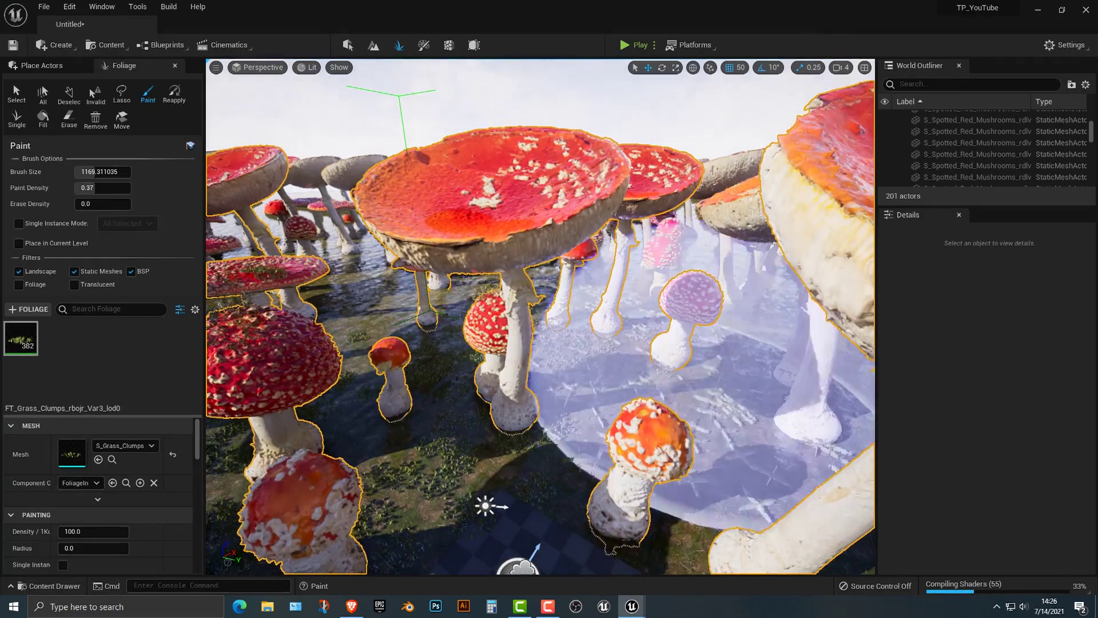
Step: Paint grass clumps across the bare ground around the large wide-capped mushroom near the floor
right_drag(795, 360, 801, 394)
key(w)
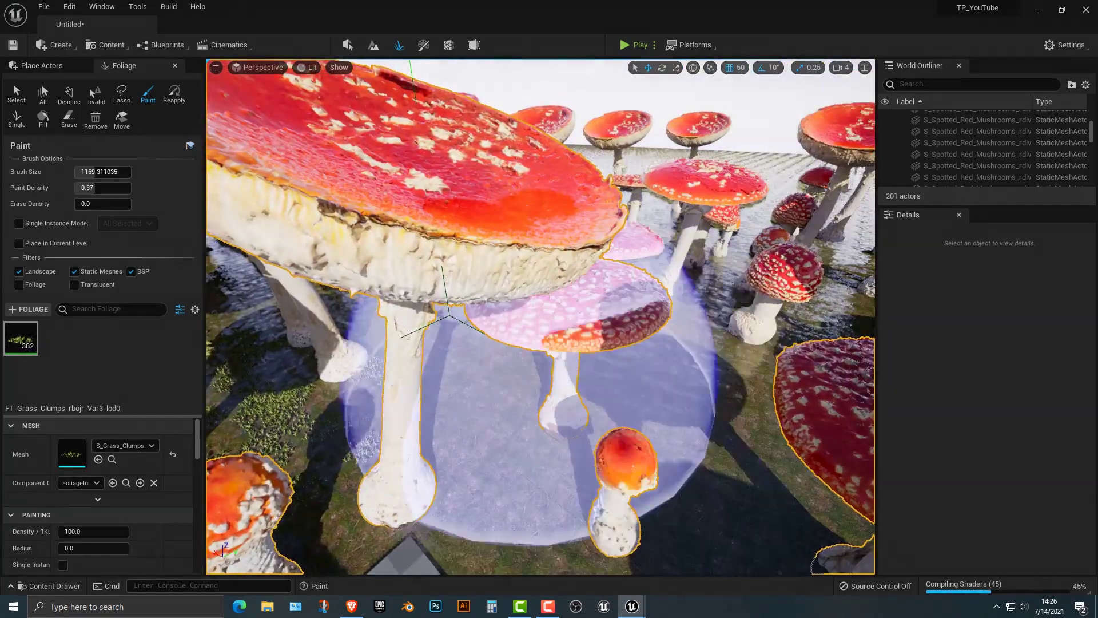
mouse_move(490, 403)
mouse_down()
mouse_move(726, 332)
mouse_move(755, 377)
mouse_up()
key(w)
mouse_move(754, 378)
right_down()
mouse_move(686, 380)
mouse_move(694, 383)
right_up()
mouse_move(658, 395)
mouse_down()
mouse_move(486, 389)
mouse_move(656, 323)
mouse_up()
Step: Extend the grass clumps over the open ground between the tall pale-stemmed mushrooms
key(s)
mouse_move(656, 323)
right_down()
mouse_move(629, 325)
mouse_move(800, 329)
right_up()
key(w)
mouse_move(515, 423)
mouse_down()
mouse_move(552, 320)
mouse_move(618, 320)
mouse_up()
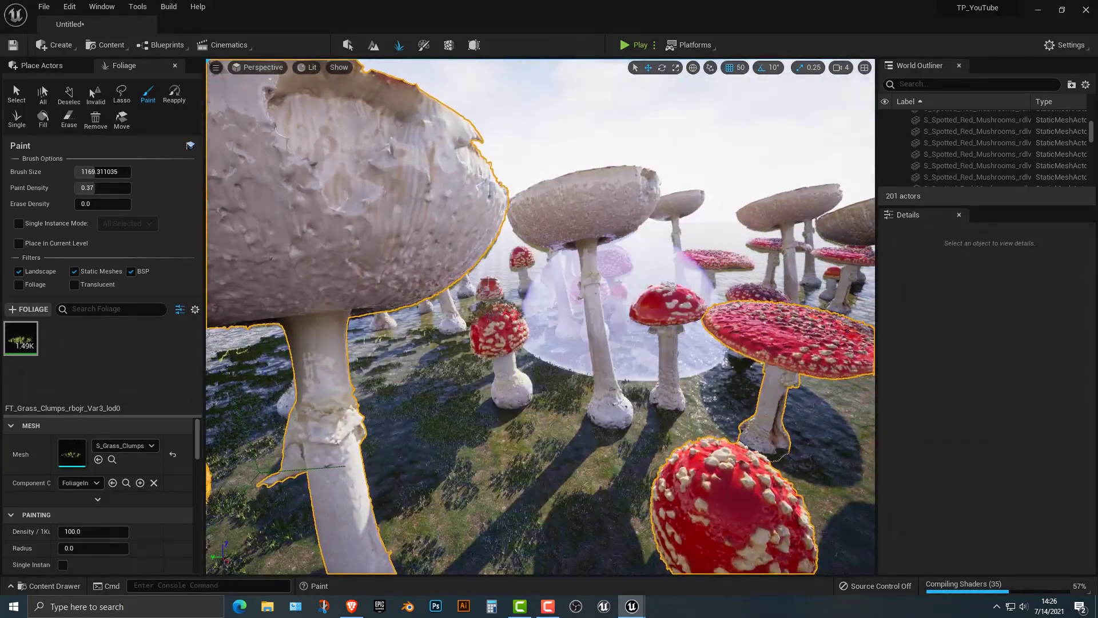
Step: Fill the remaining ground around the floor with grass clumps and paint some onto the large red mushroom caps
right_drag(715, 320, 818, 337)
key(w)
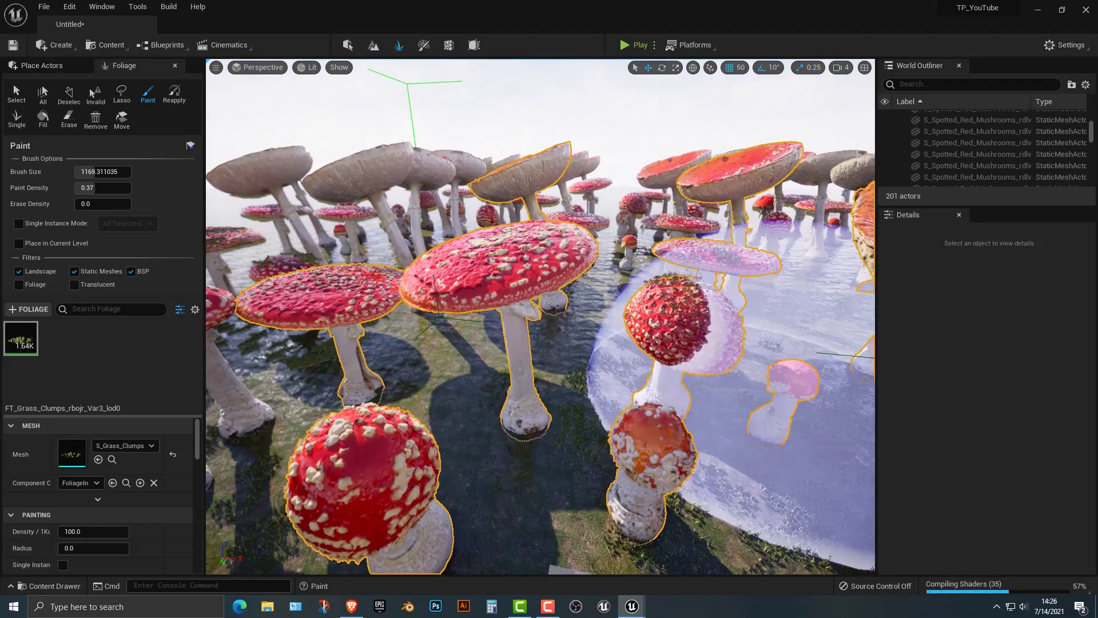
mouse_move(549, 383)
mouse_down()
mouse_move(514, 395)
mouse_move(629, 303)
mouse_up()
drag(652, 241, 537, 458)
right_drag(537, 457, 709, 466)
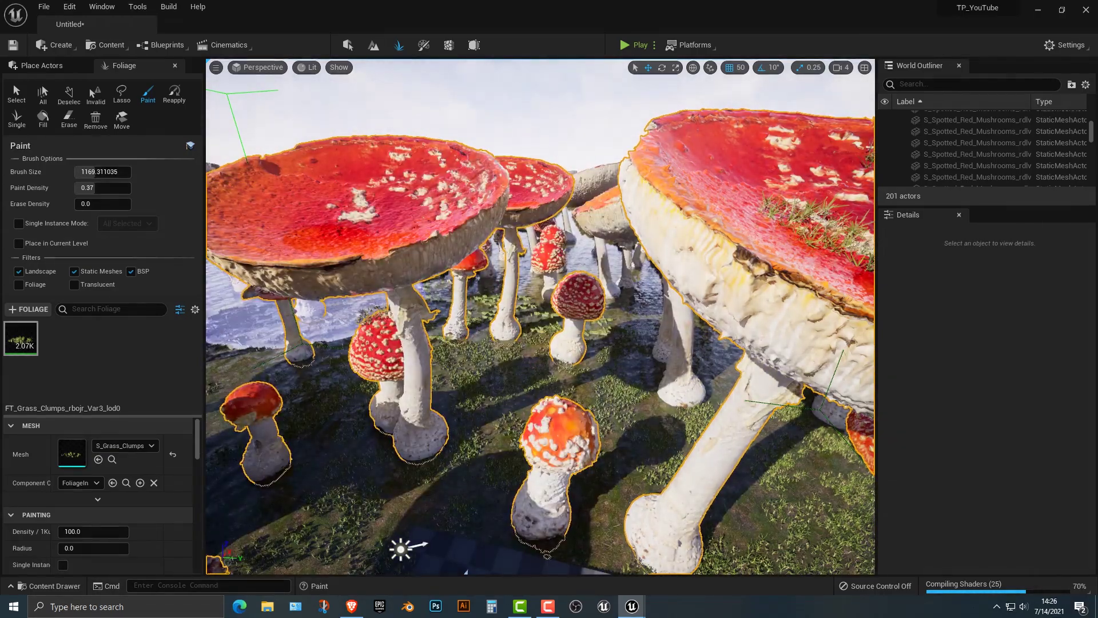
right_drag(540, 320, 595, 309)
drag(504, 343, 509, 315)
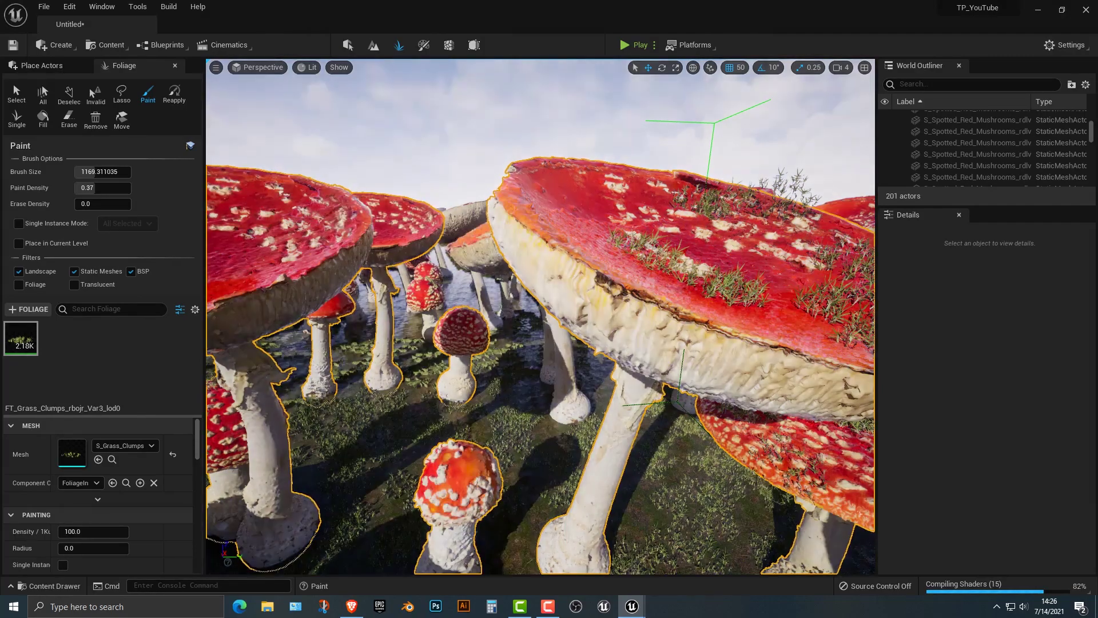
Step: Play the level, run the character through the grass and mushroom forest to examine it, and stop the session
click(636, 45)
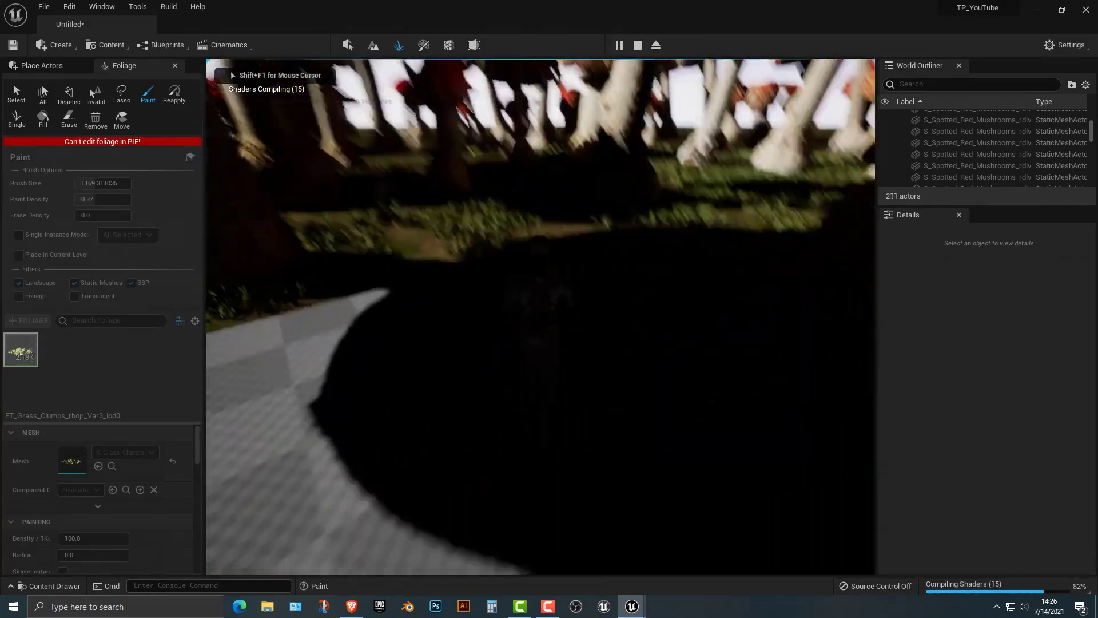
key(w)
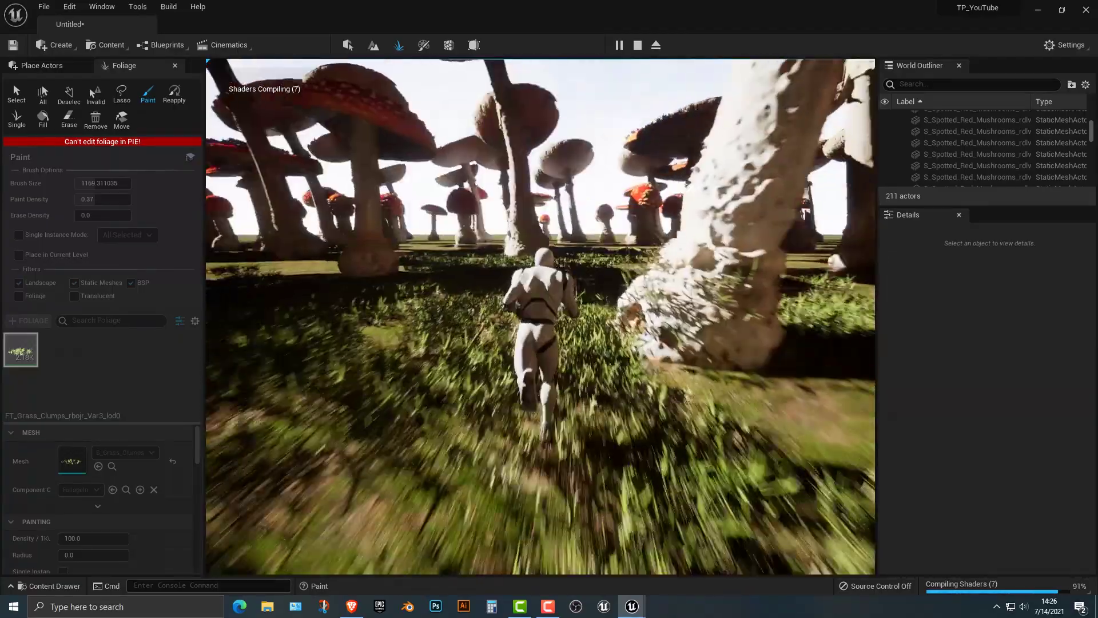
key(w)
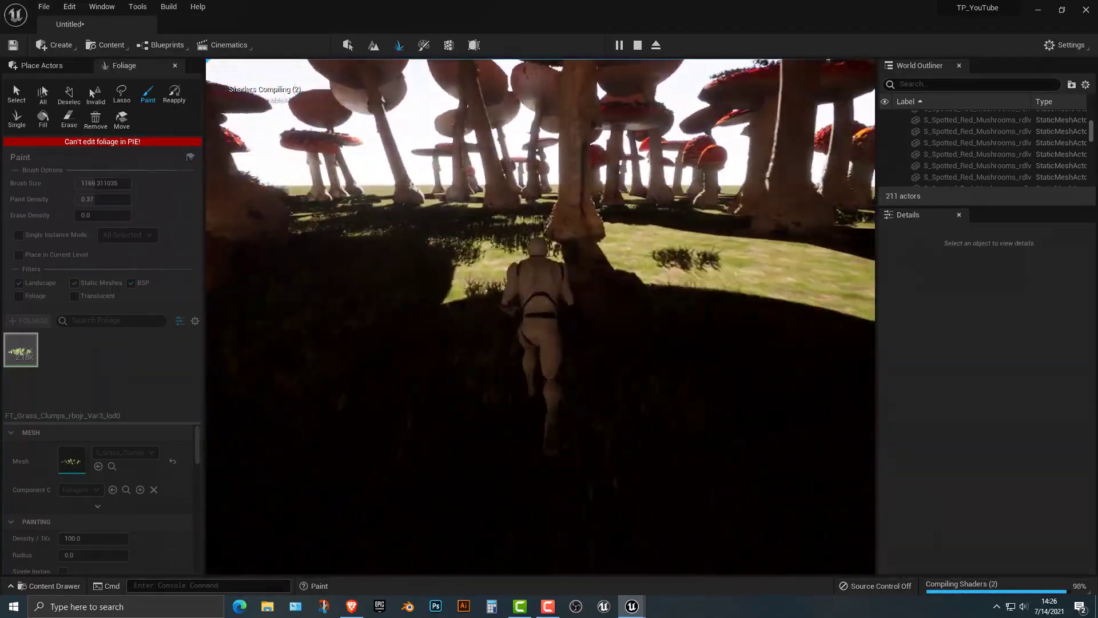
key(w)
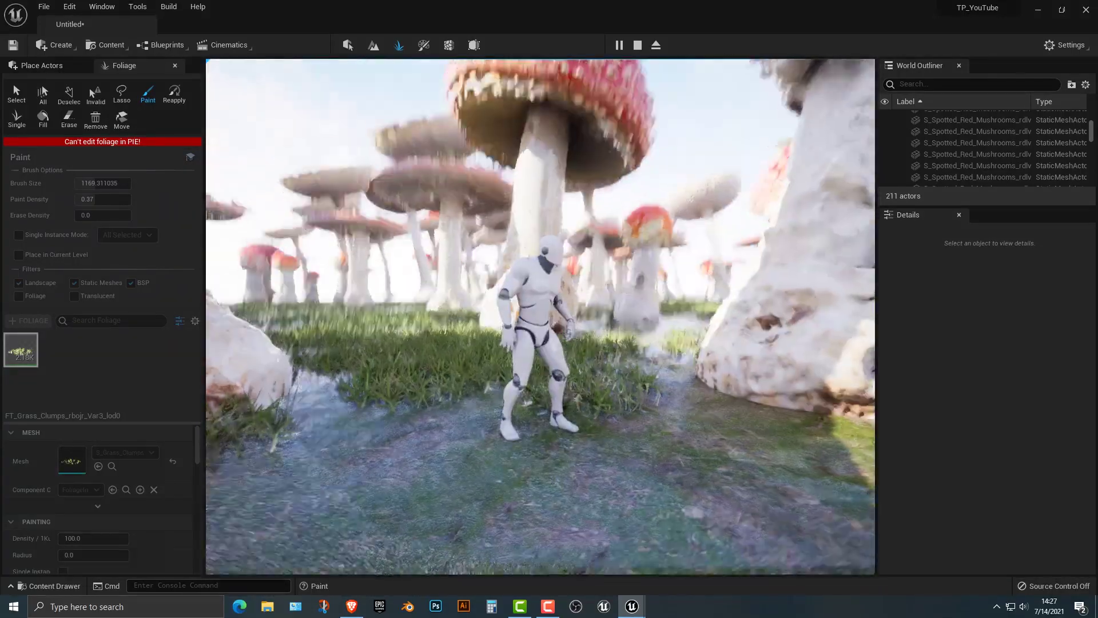
key(w)
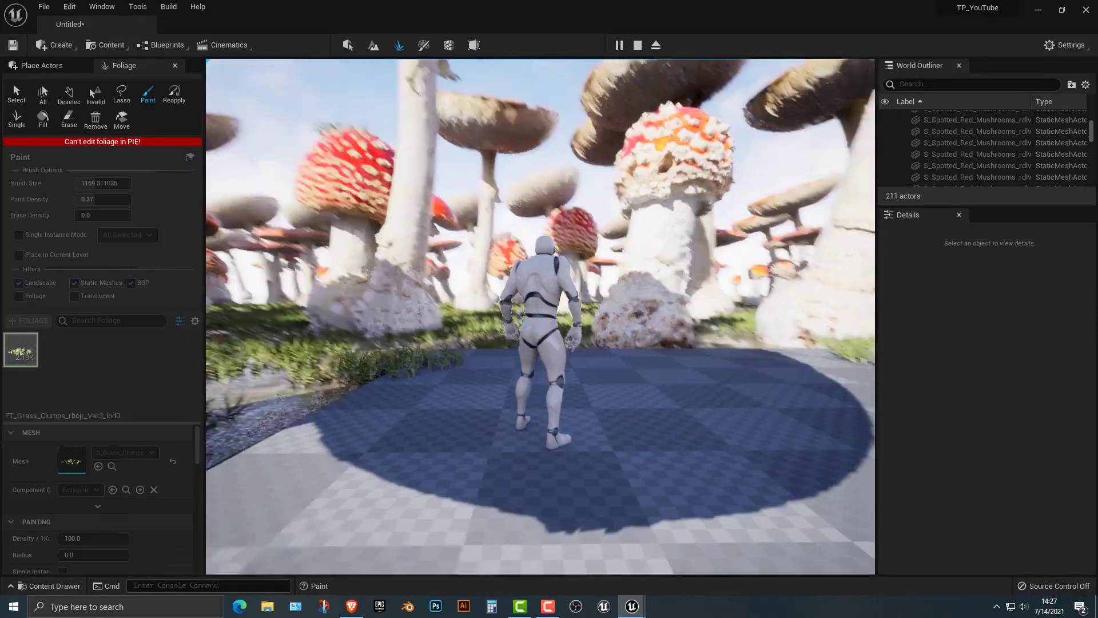
key(Escape)
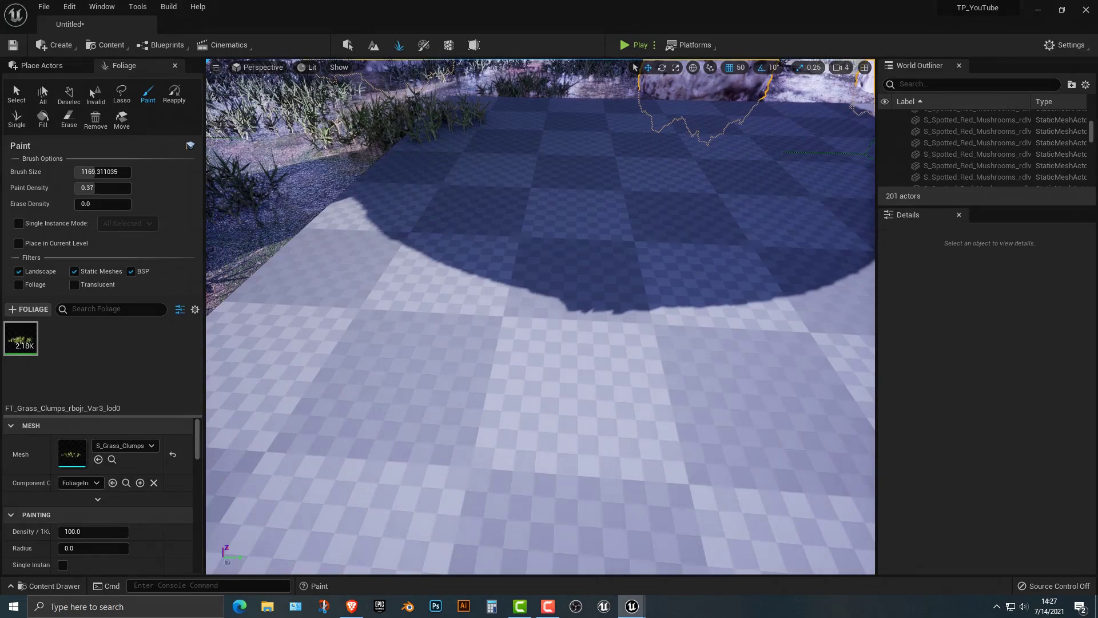
Step: Return to selection mode, select the checkered floor and bring its material settings into view
click(348, 45)
click(515, 286)
scroll(515, 286, down, 5)
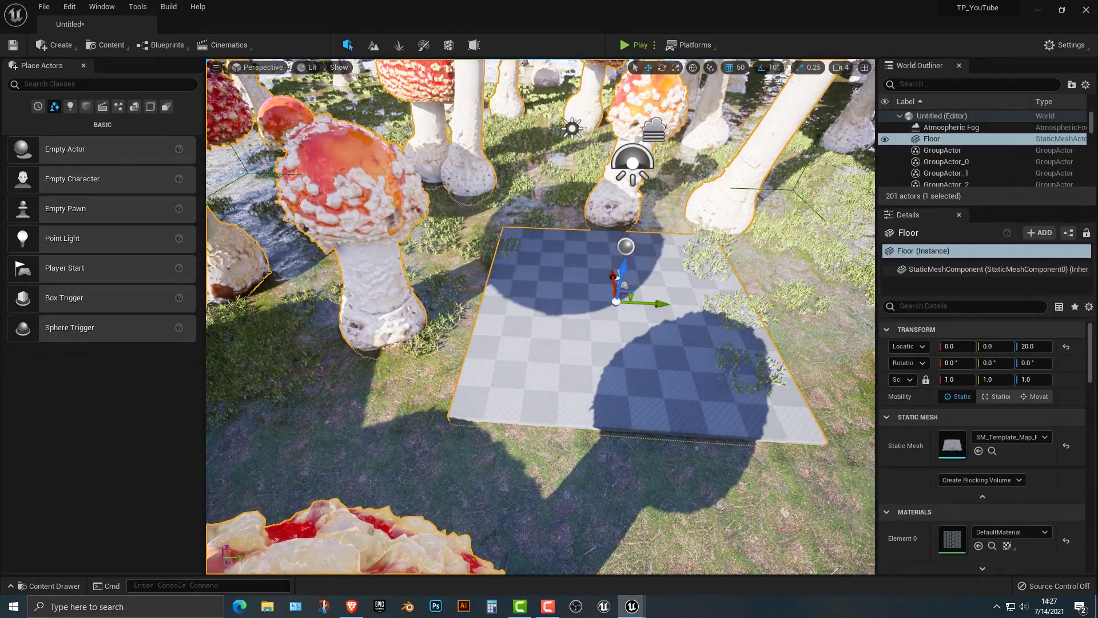
scroll(961, 375, down, 3)
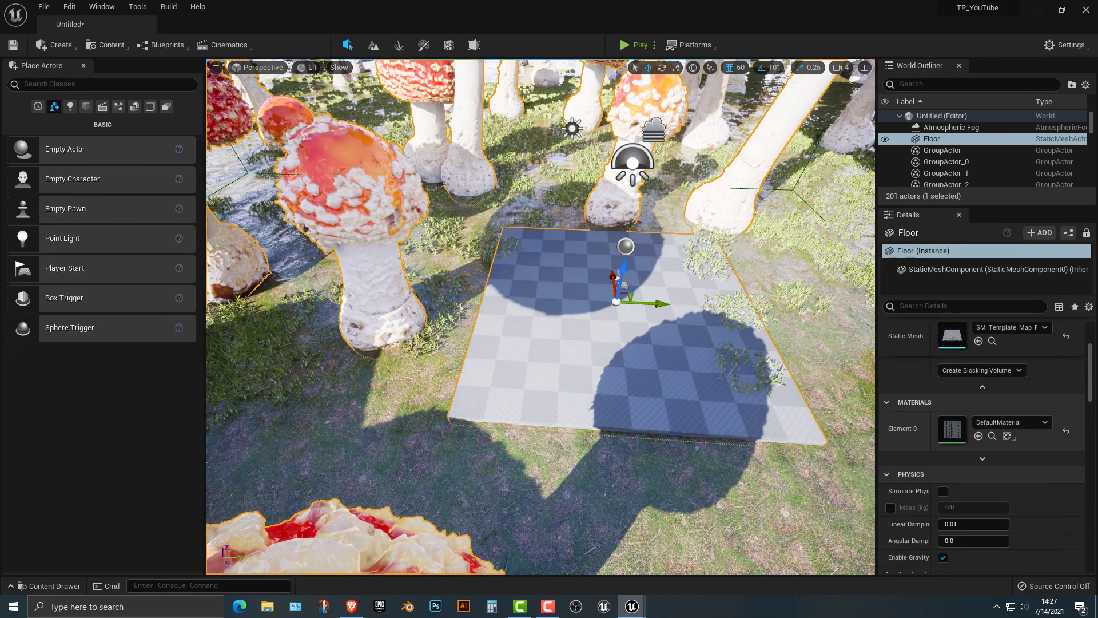
Step: Try the M_Metal_Gold material on the floor
click(1011, 422)
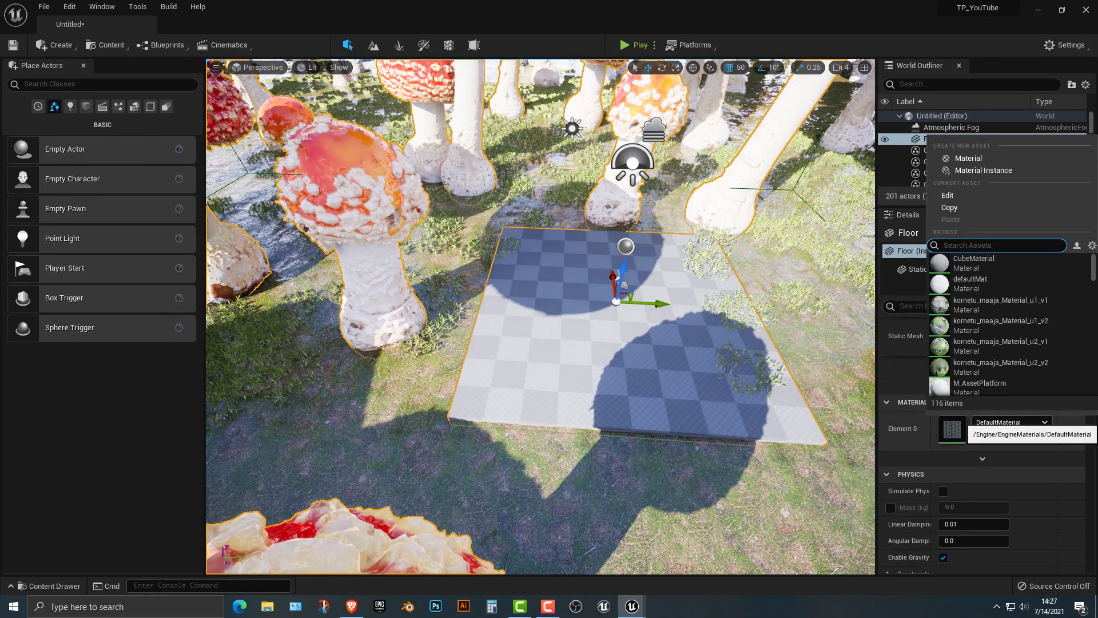
text(gree)
key(BackSpace)
key(BackSpace)
text(gold)
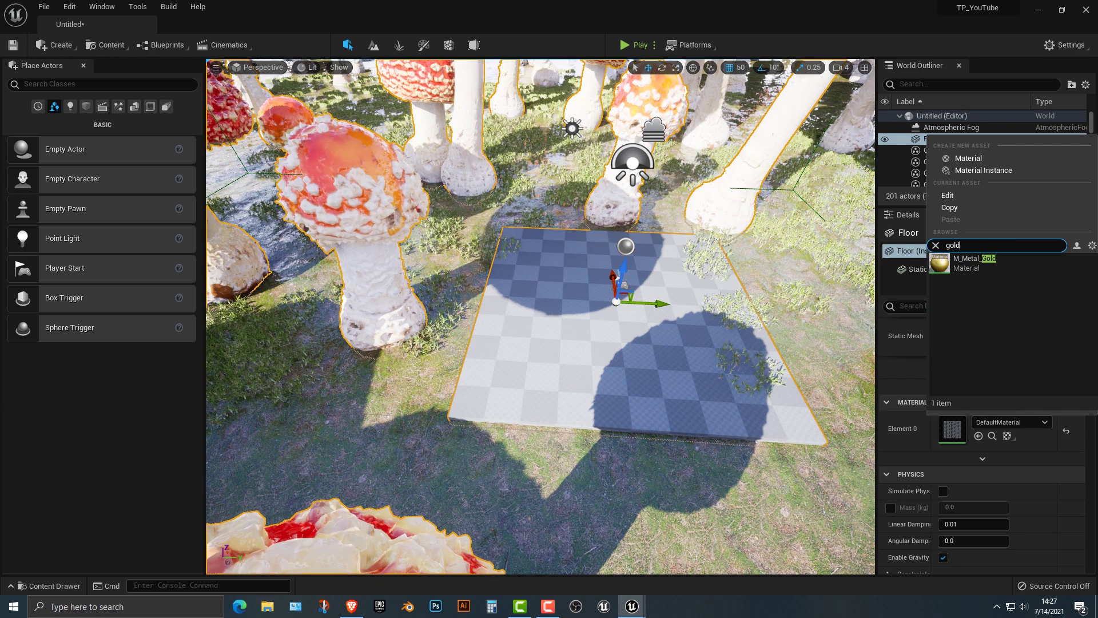
click(966, 262)
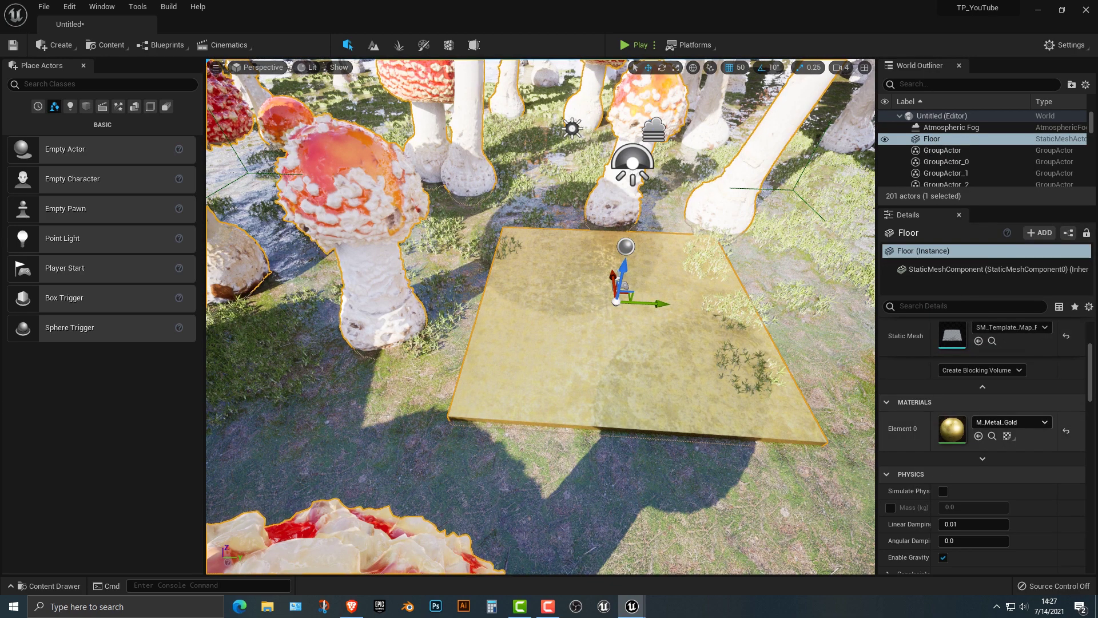
Step: Assign the M_Metal_Copper material to the floor
click(995, 422)
text(copper)
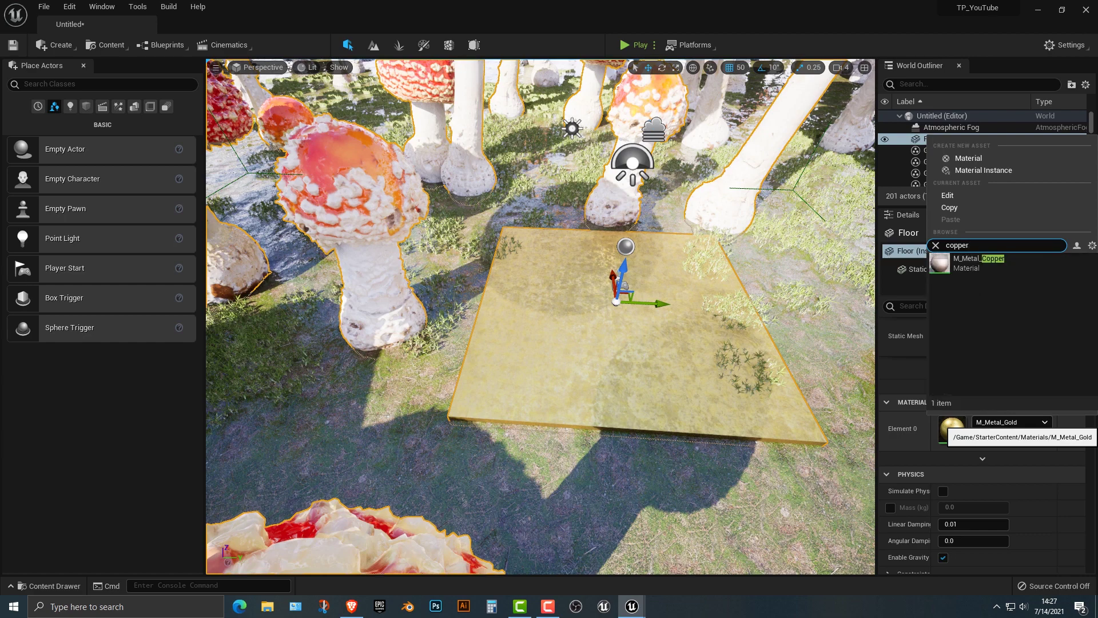
click(972, 263)
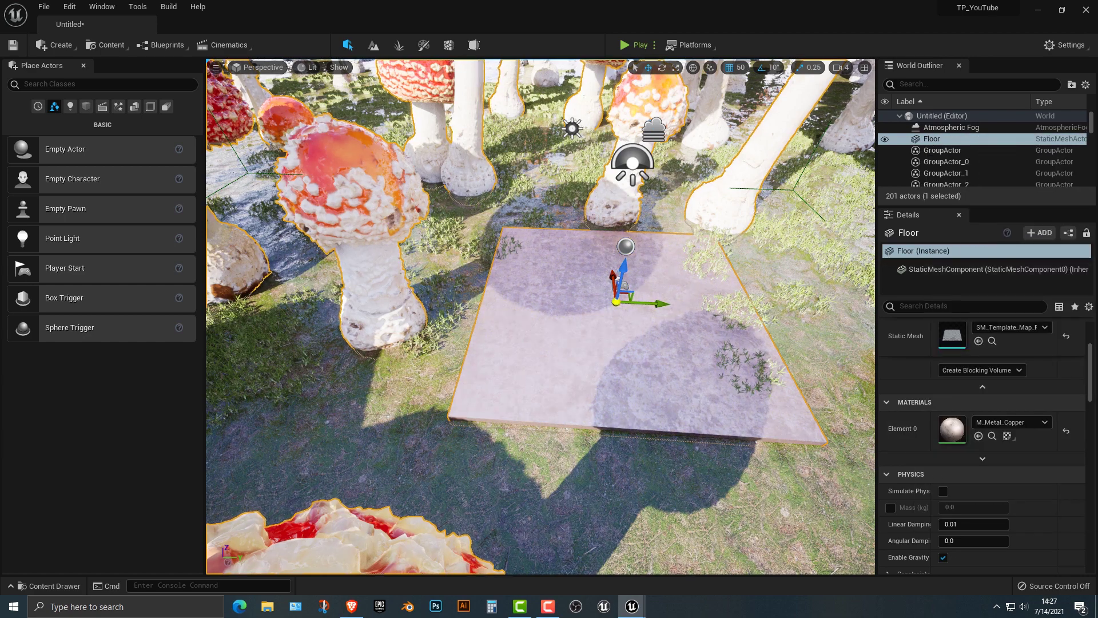
Step: Play the level to examine the copper floor from the character's view, and stop the session
click(634, 45)
key(w)
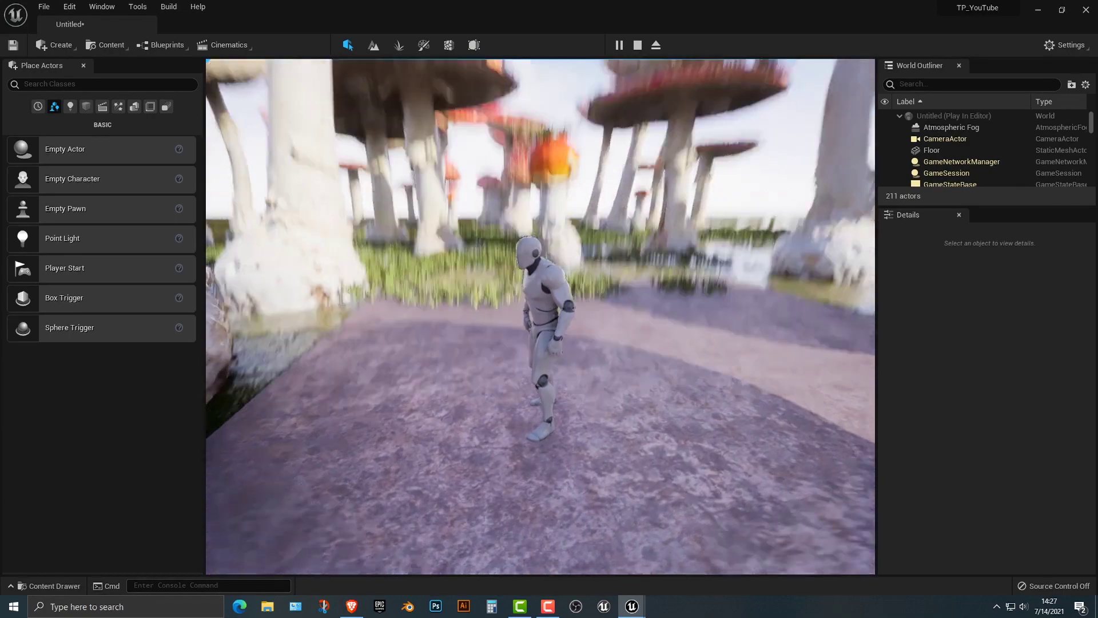
key(Escape)
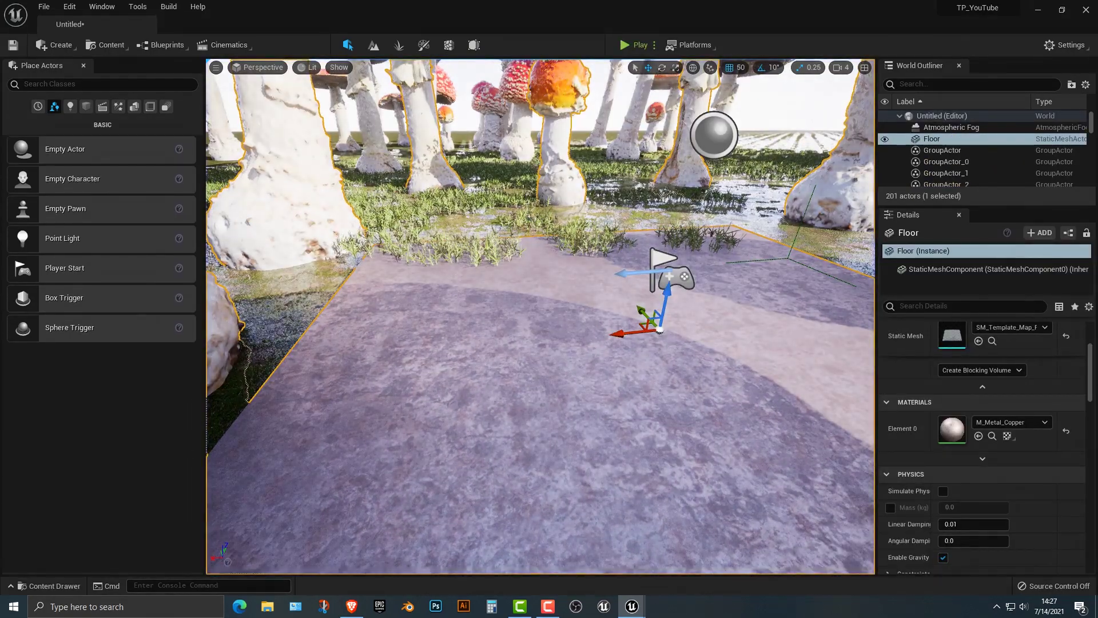
Step: Frame the floor and rotate the sun's directional light to change how light and shadows fall over the scene
key(f)
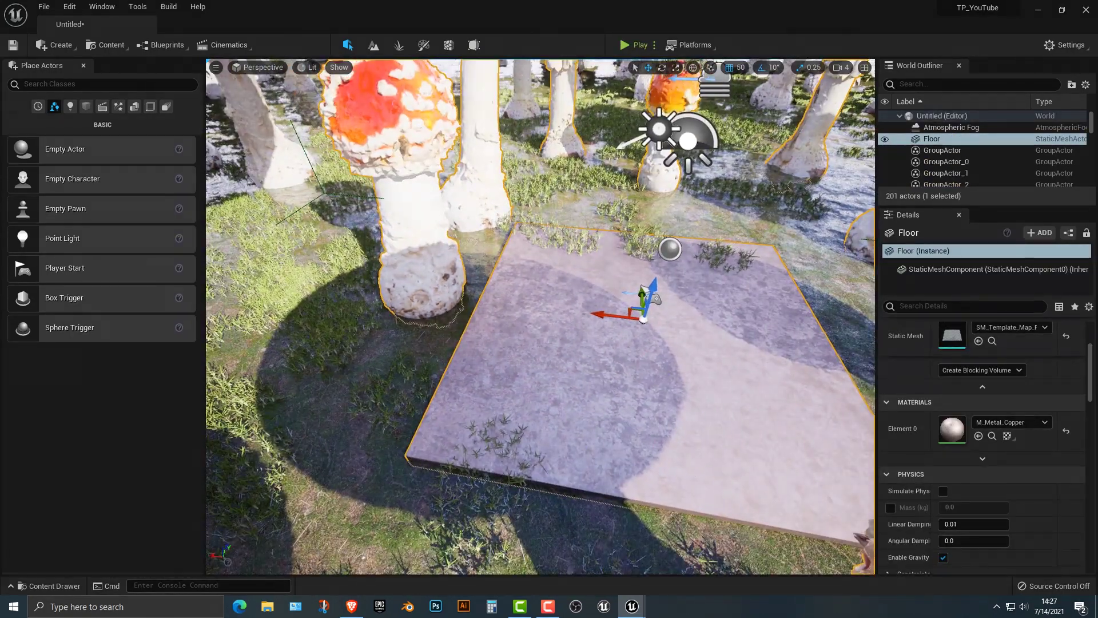
key(ctrl+l)
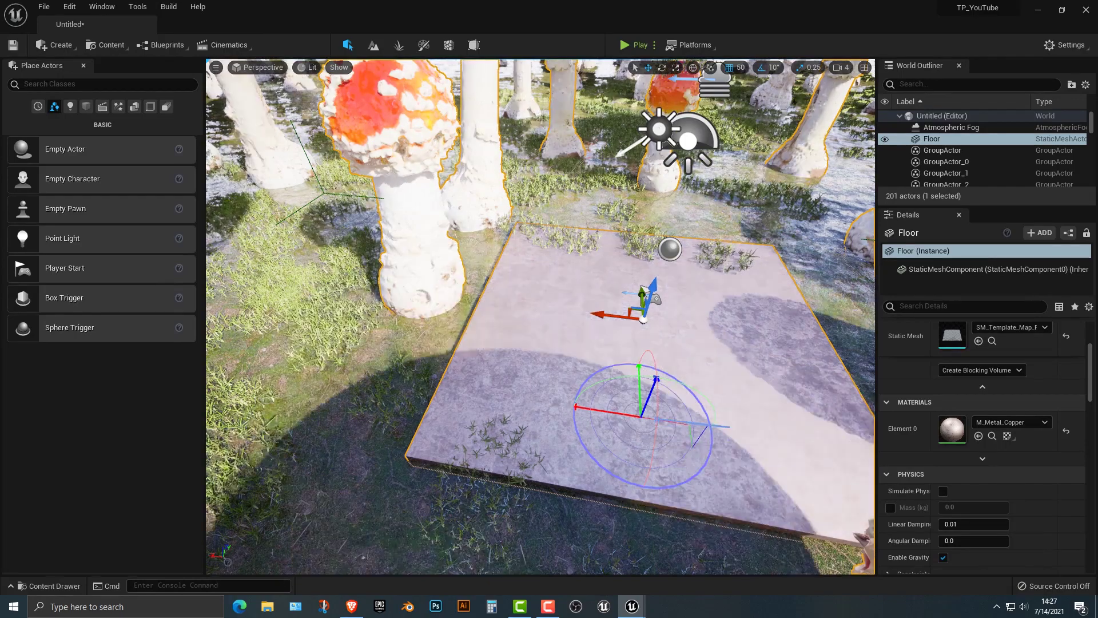
key(ctrl+l)
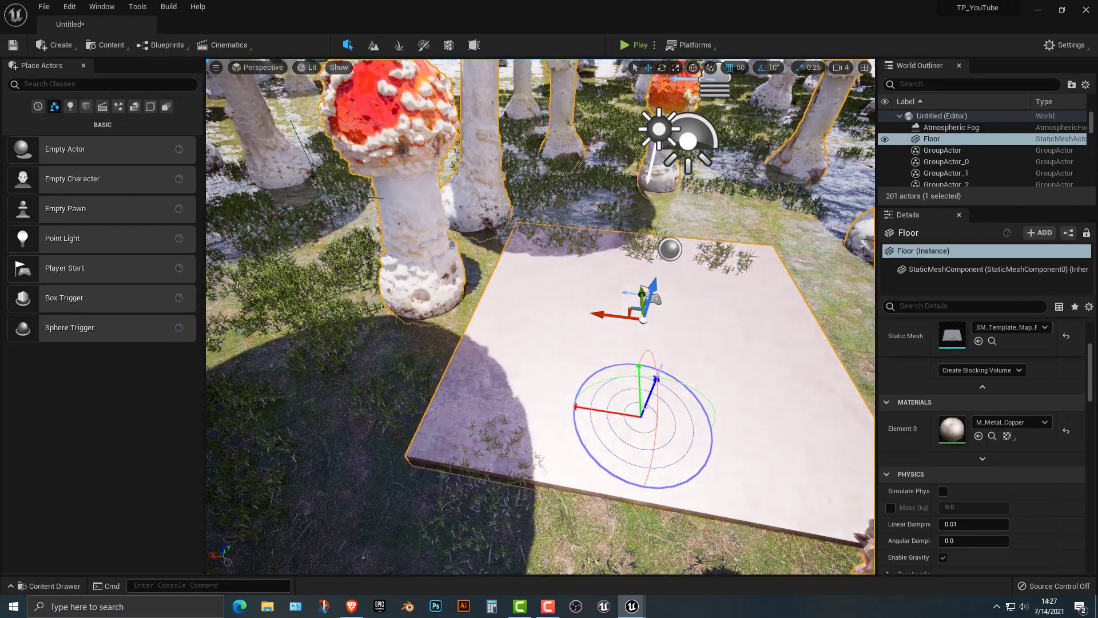
key(ctrl+l)
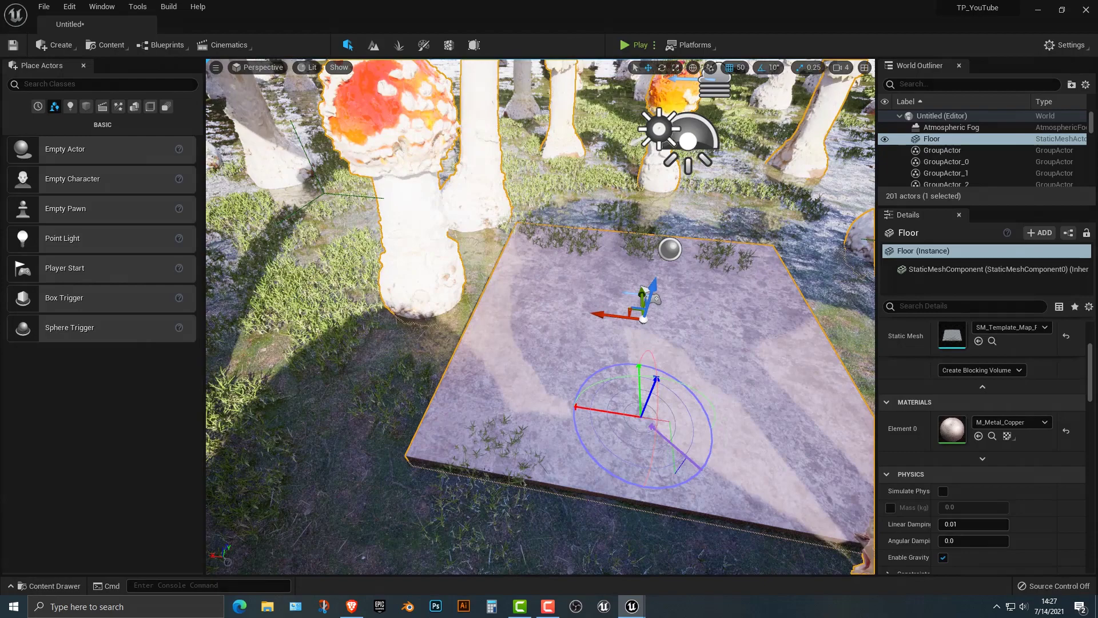
key(ctrl+l)
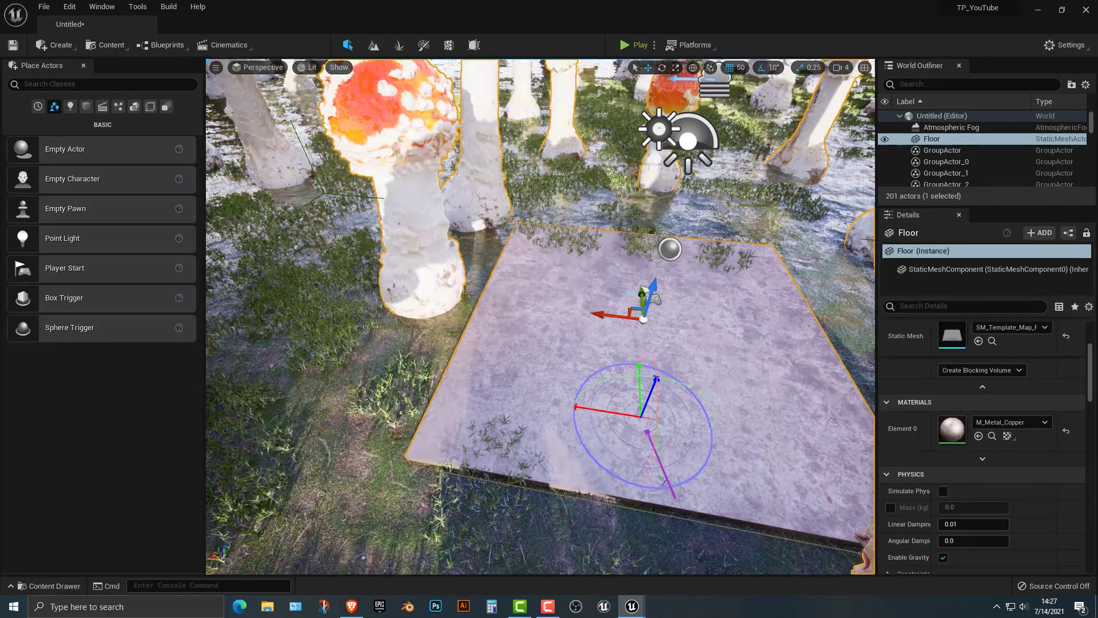
key(ctrl+l)
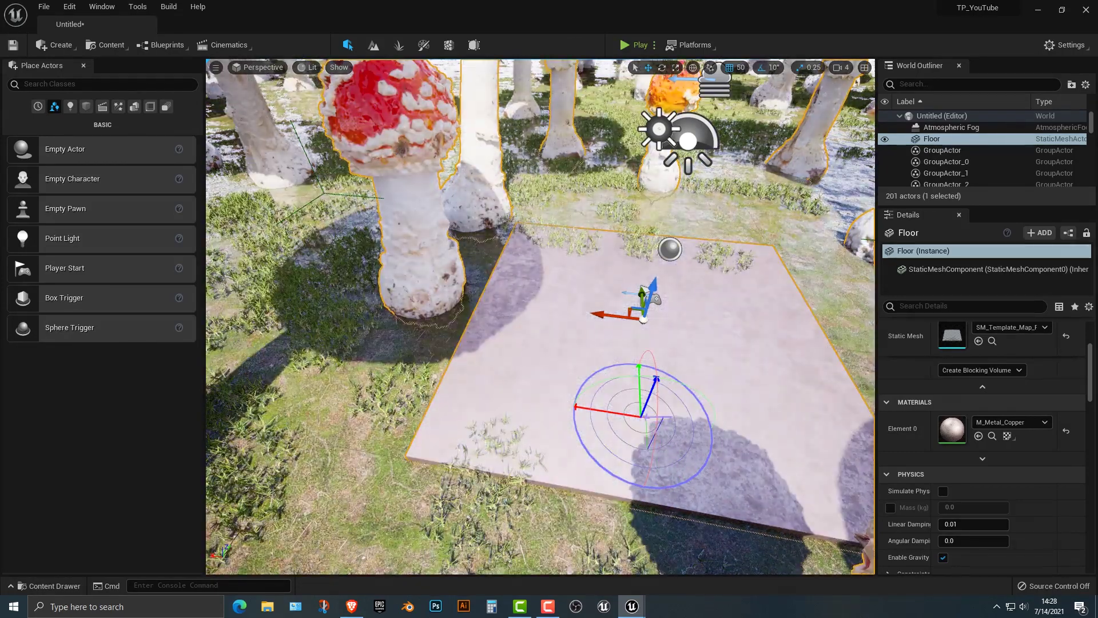
key(ctrl+l)
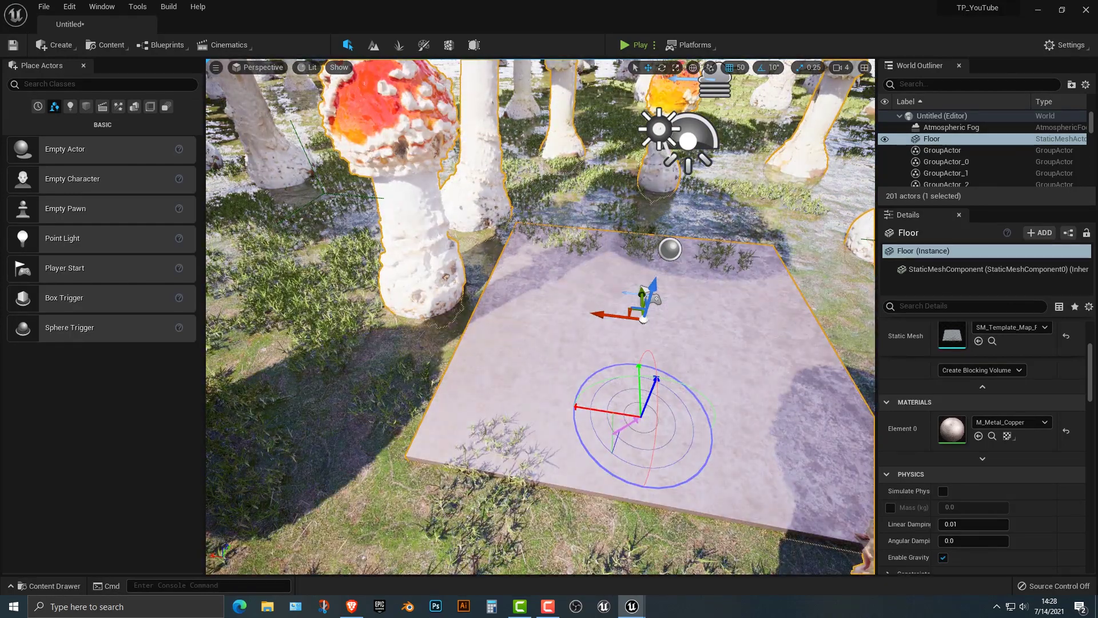
Step: Play the level and walk the character around the floor and mushrooms to examine the new lighting
key(alt+p)
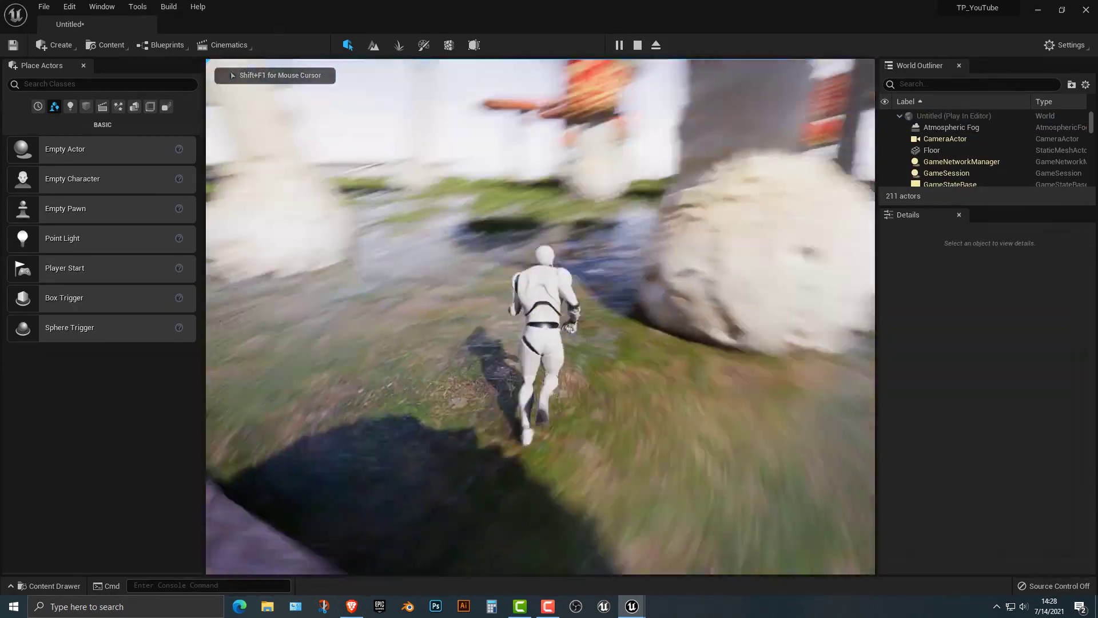
key(w)
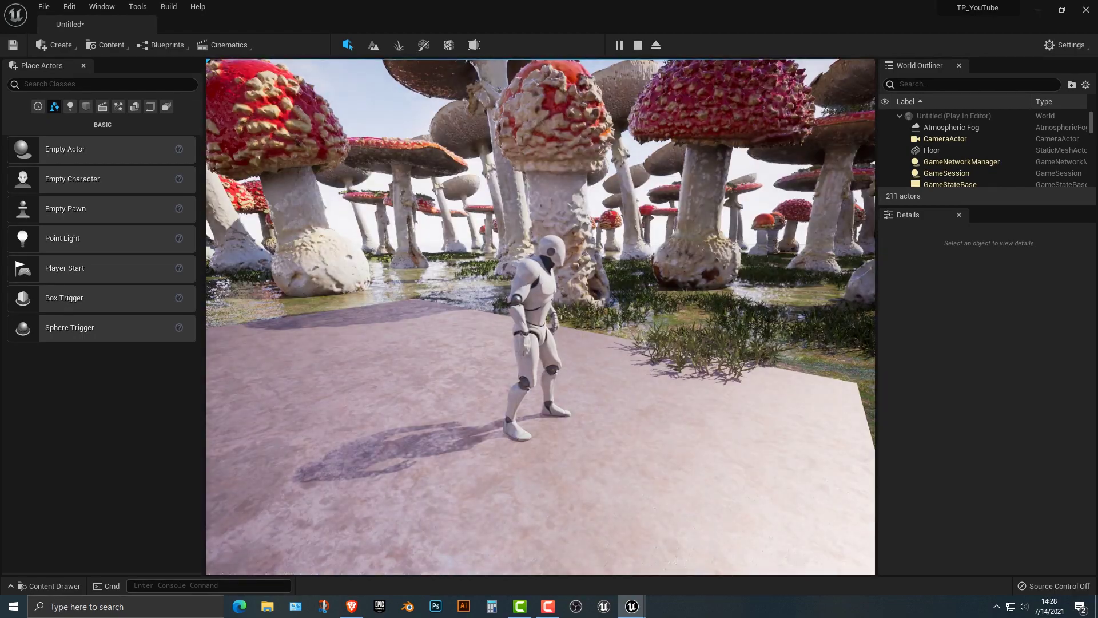
key(w)
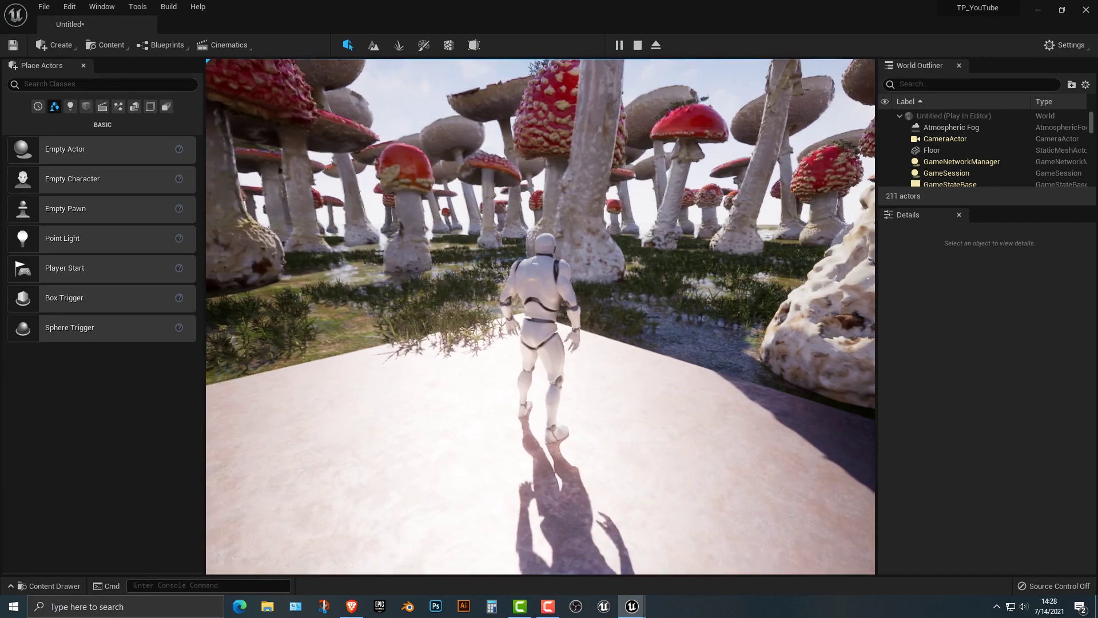